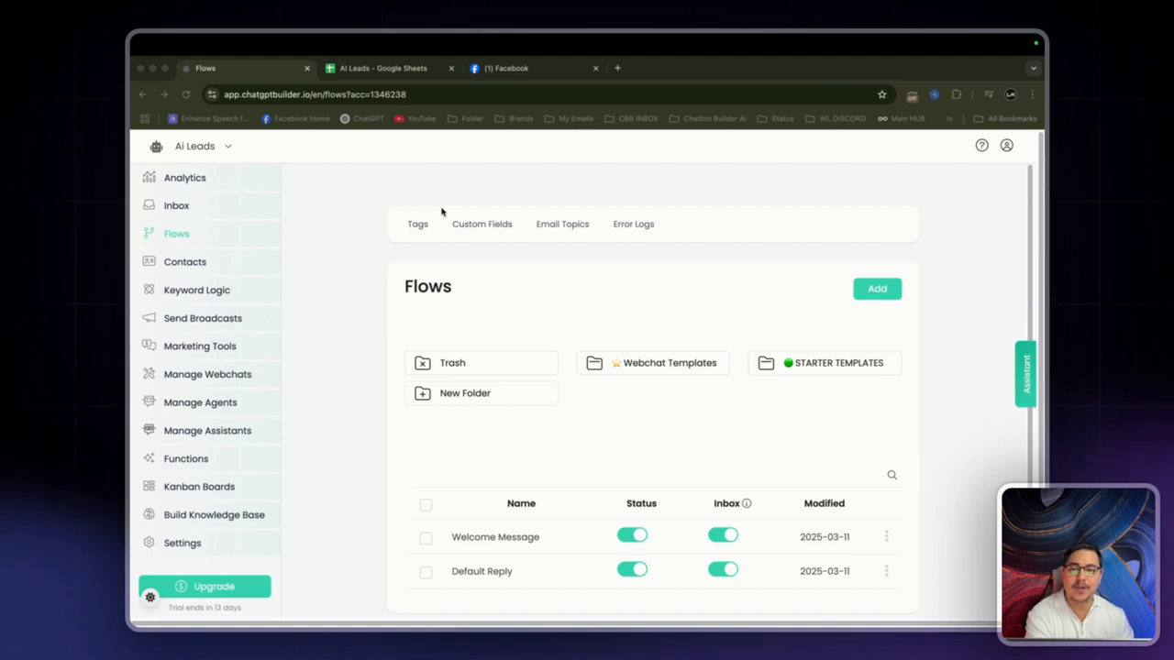
# Step: Switch to the AI Leads Google Sheet with its Name and Email columns
pyautogui.click(378, 68)
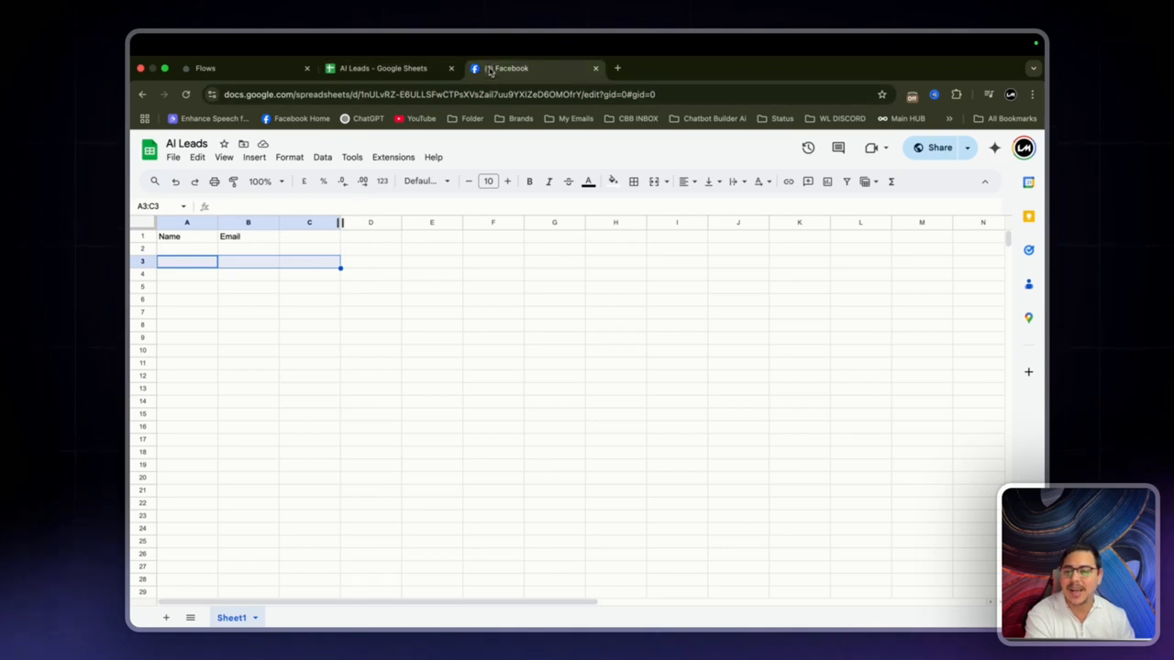
# Step: Review The local news Facebook post, then return to the chatbot's Flows page
pyautogui.click(491, 69)
pyautogui.scroll(1, 691, 332)
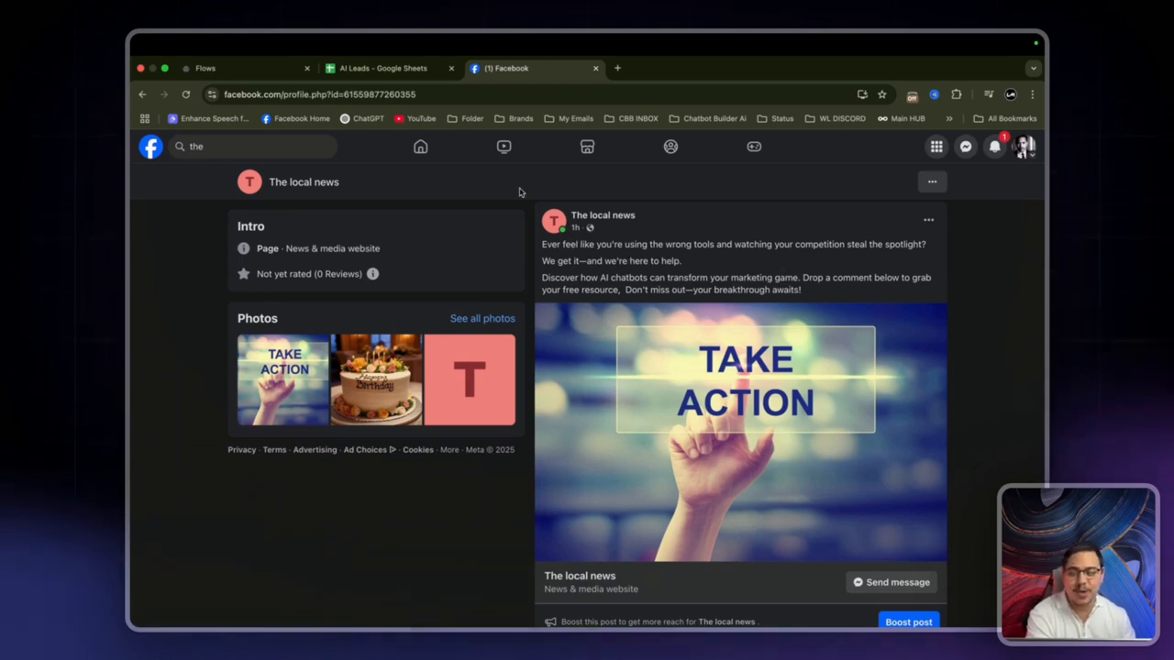
pyautogui.click(211, 67)
pyautogui.scroll(-1, 327, 265)
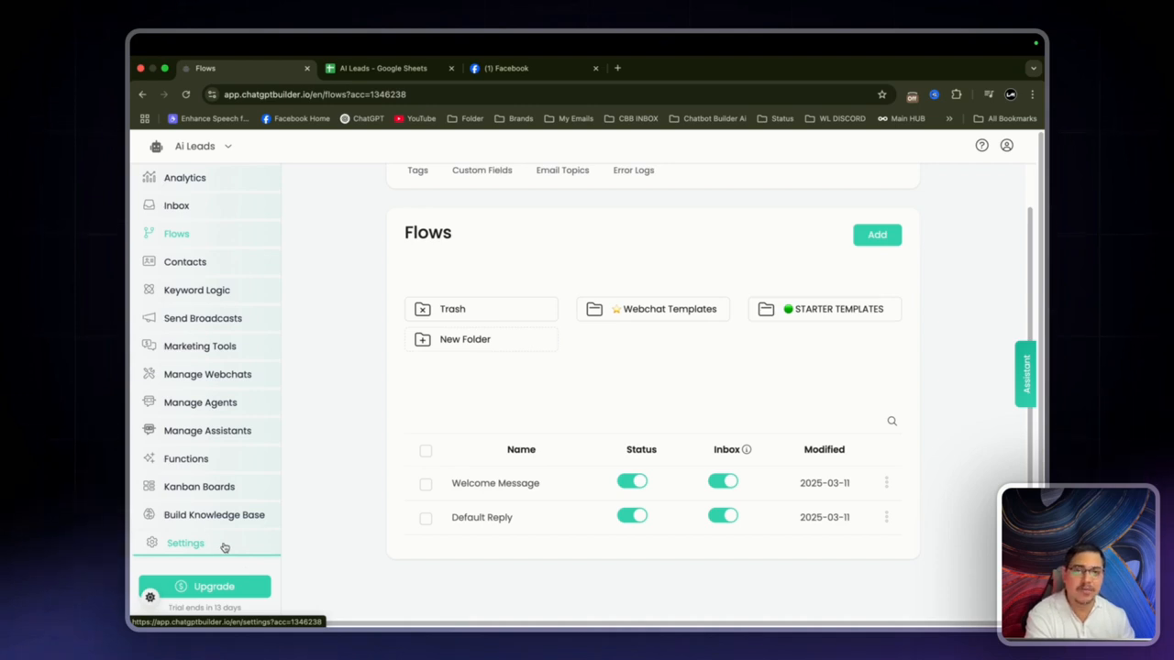
# Step: Open Settings › Integrations and manage Google Sheets' linked spreadsheets, currently empty
pyautogui.click(511, 74)
pyautogui.click(243, 74)
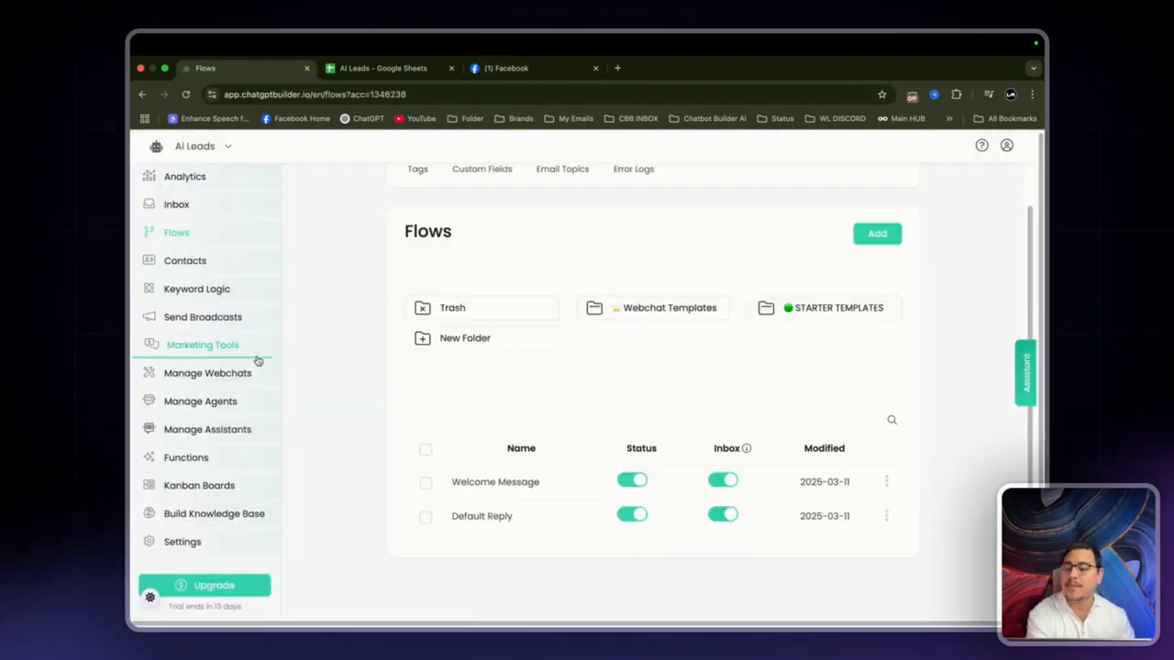
pyautogui.click(203, 548)
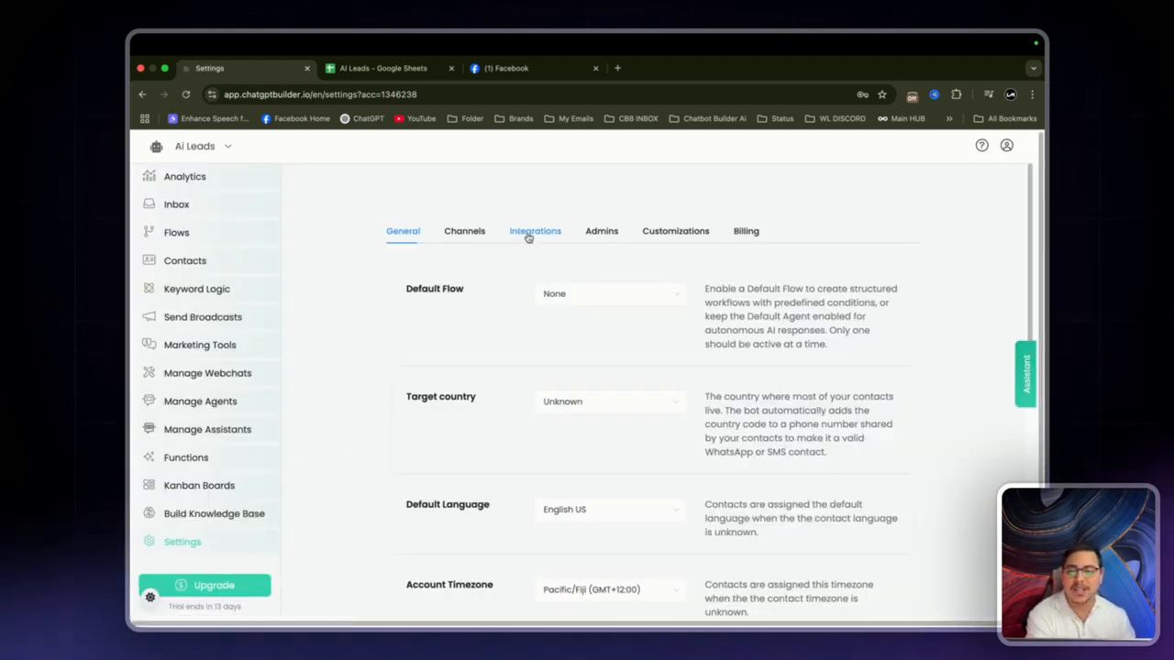
pyautogui.click(523, 236)
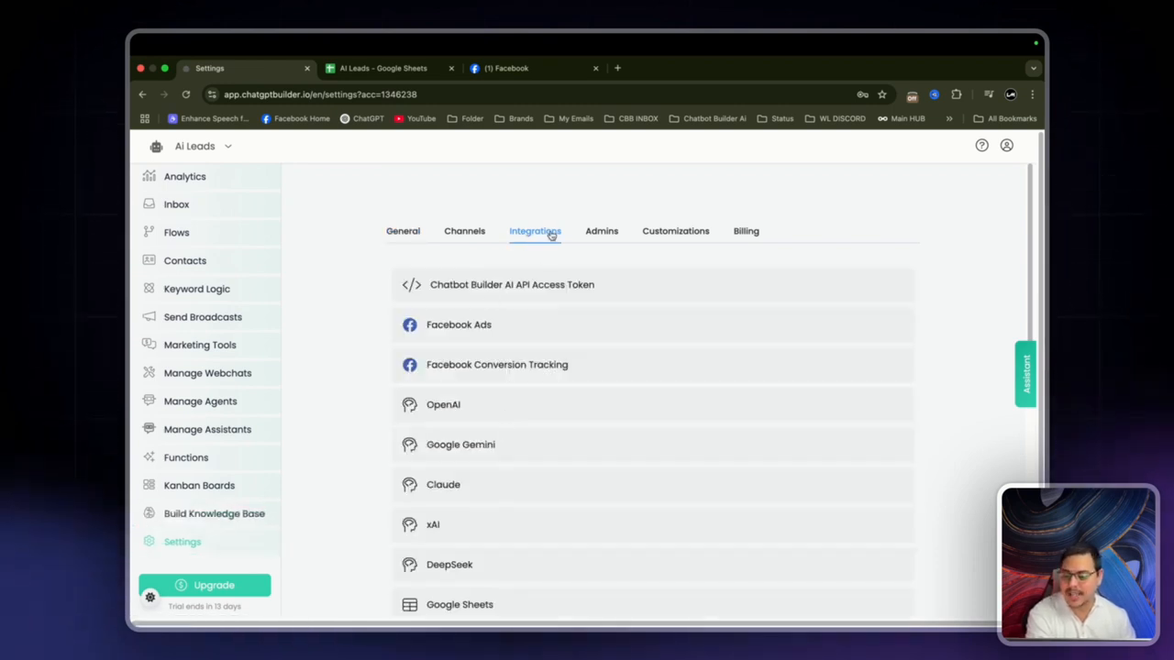
pyautogui.scroll(-5, 513, 333)
pyautogui.click(485, 355)
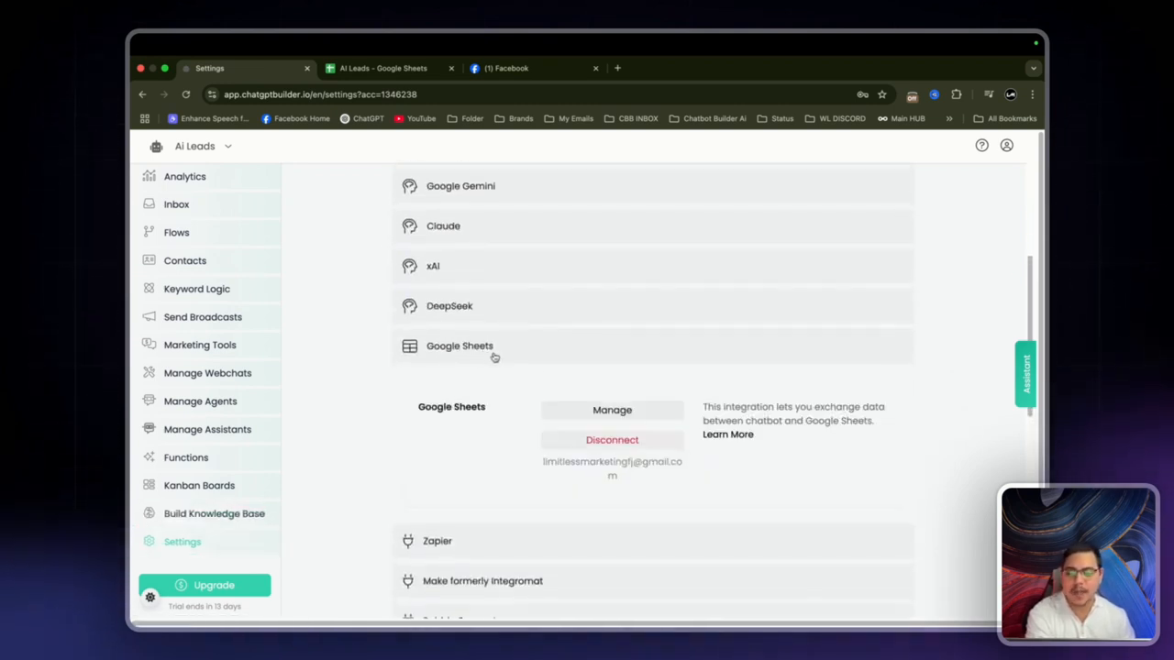
pyautogui.scroll(-1, 587, 376)
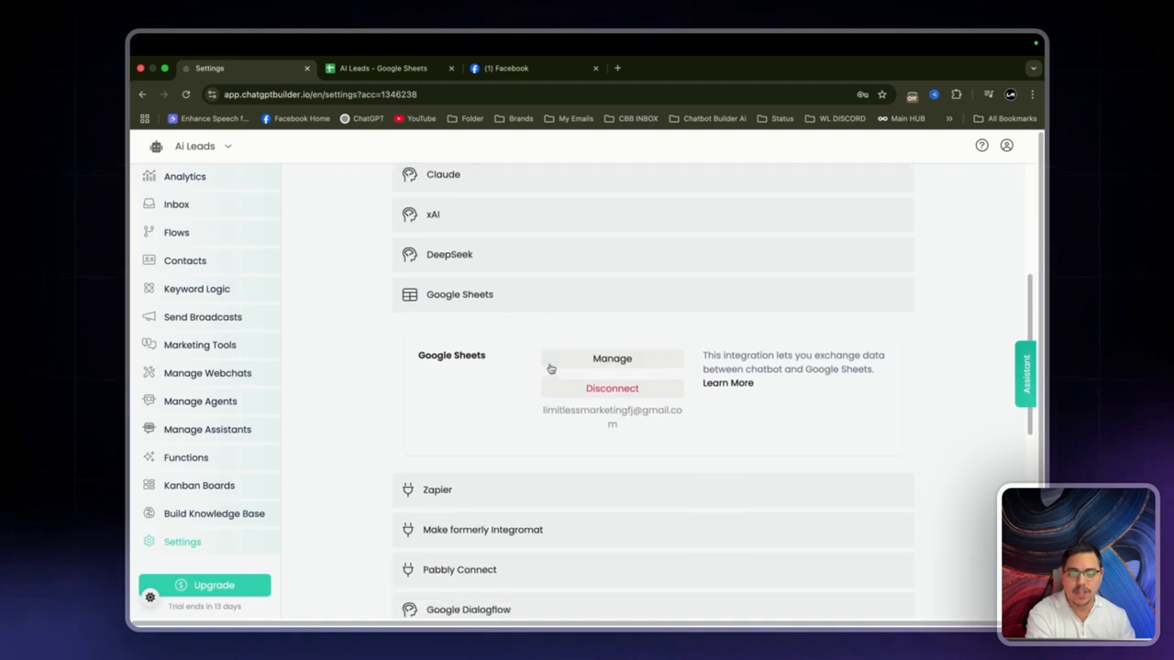
pyautogui.click(605, 363)
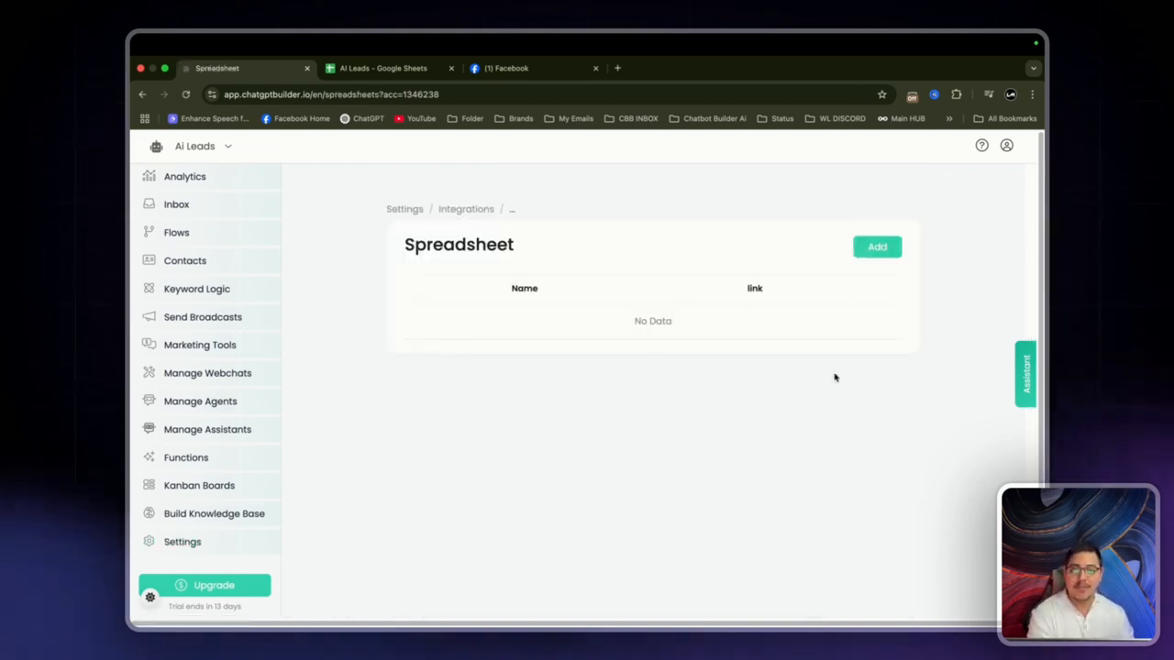
# Step: Add a new spreadsheet entry named 'Comment Leads' and switch to the AI Leads sheet
pyautogui.click(878, 250)
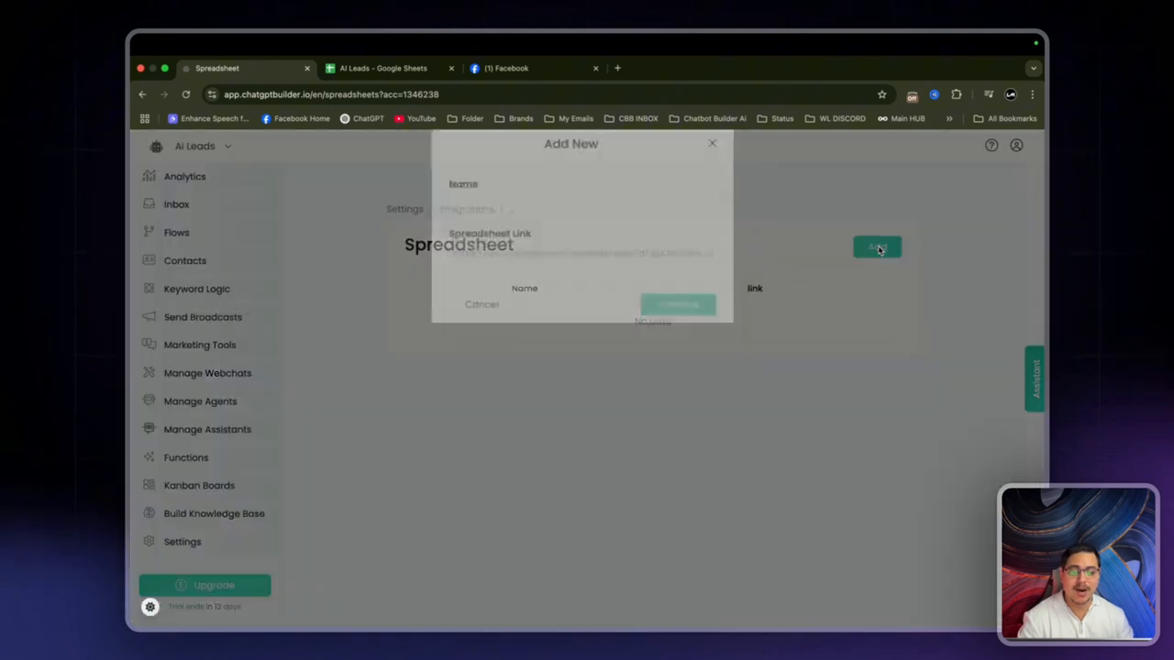
pyautogui.click(495, 225)
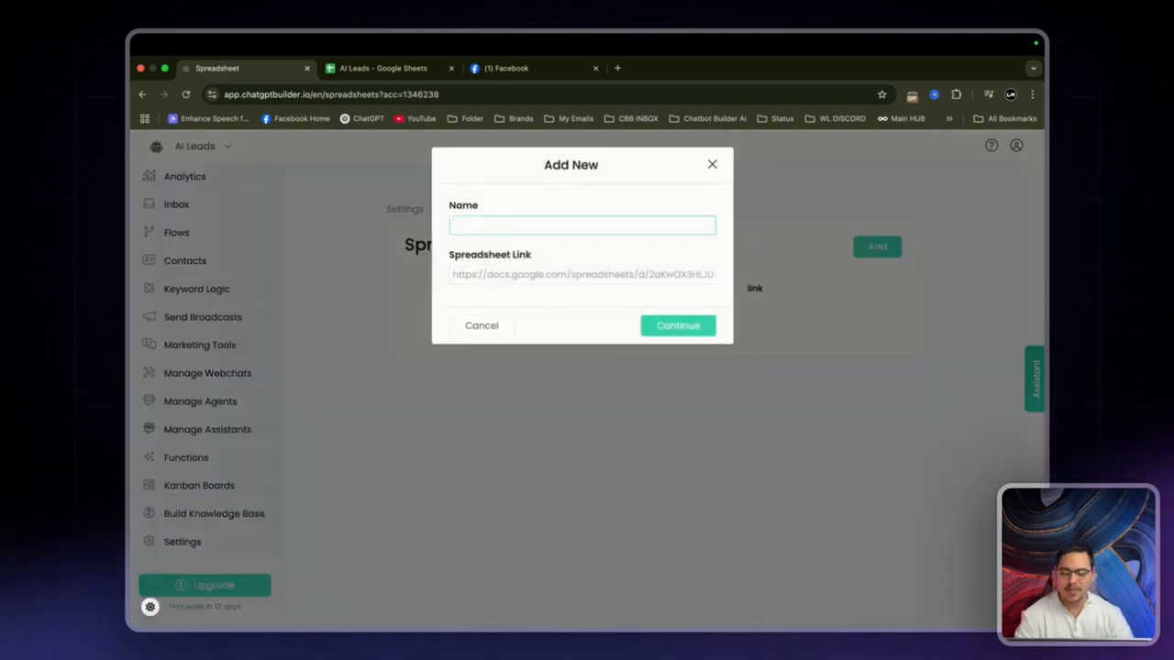
pyautogui.write('Comment Leads')
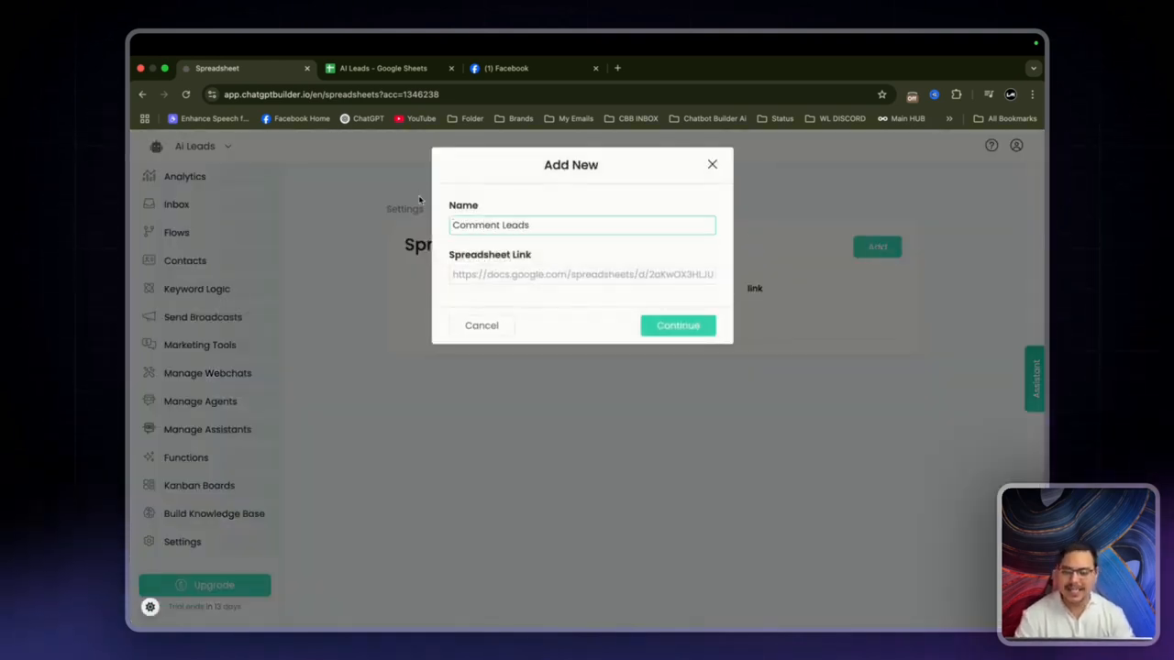
pyautogui.click(381, 68)
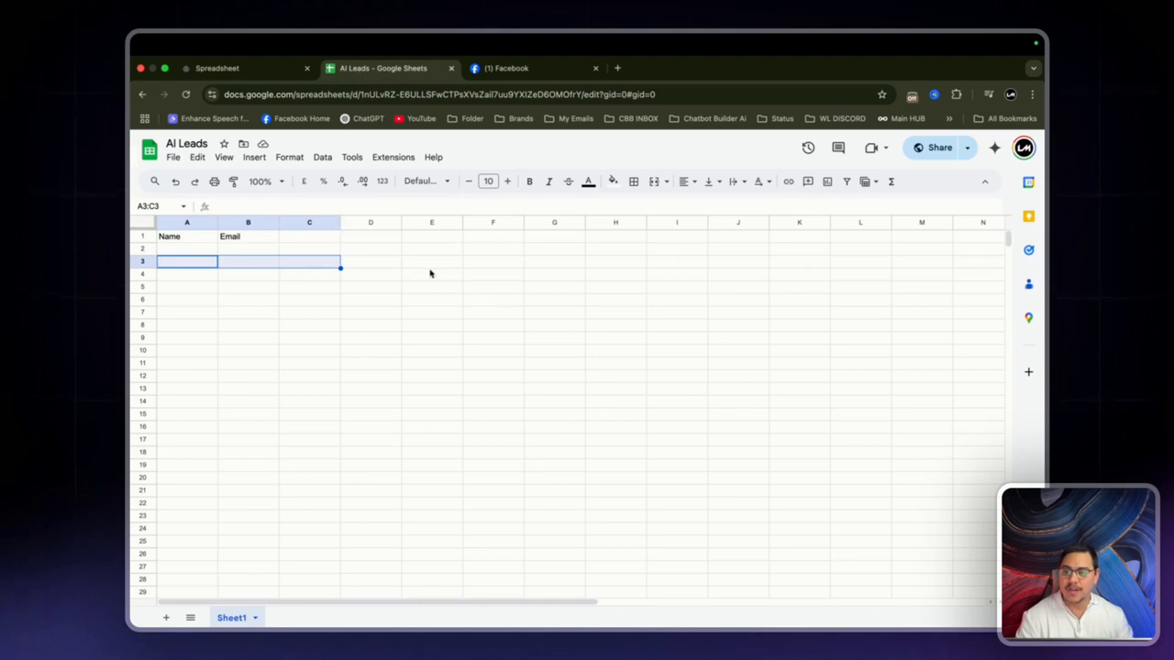
# Step: Copy the AI Leads sheet URL and confirm anyone with the link can edit
pyautogui.click(195, 249)
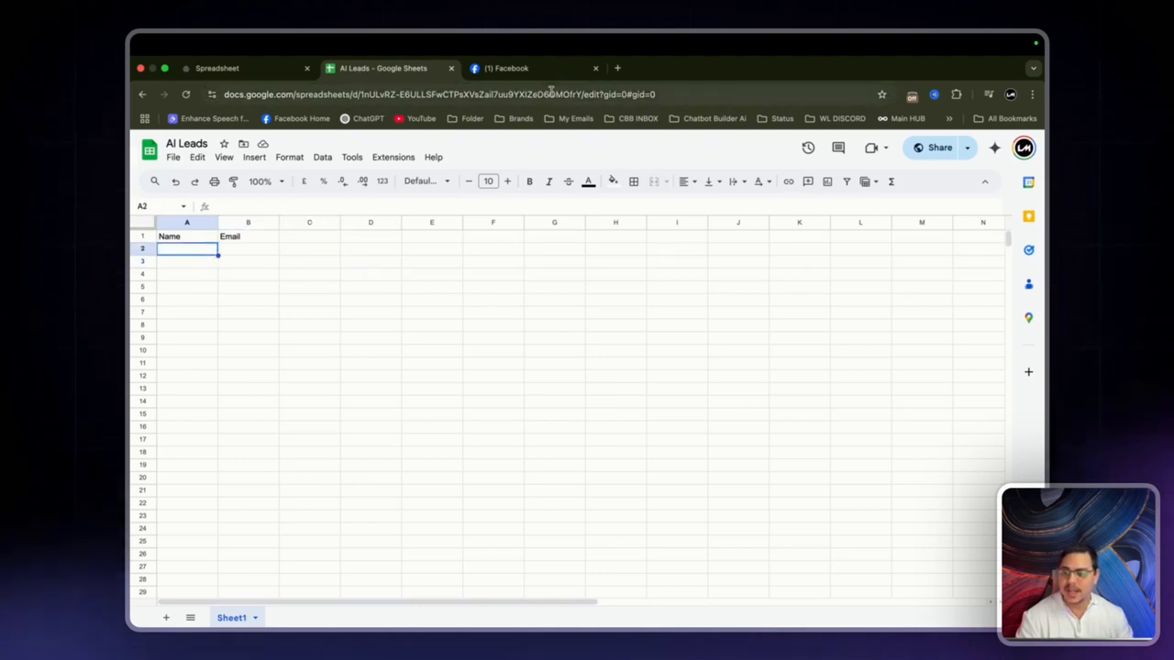
pyautogui.click(551, 93)
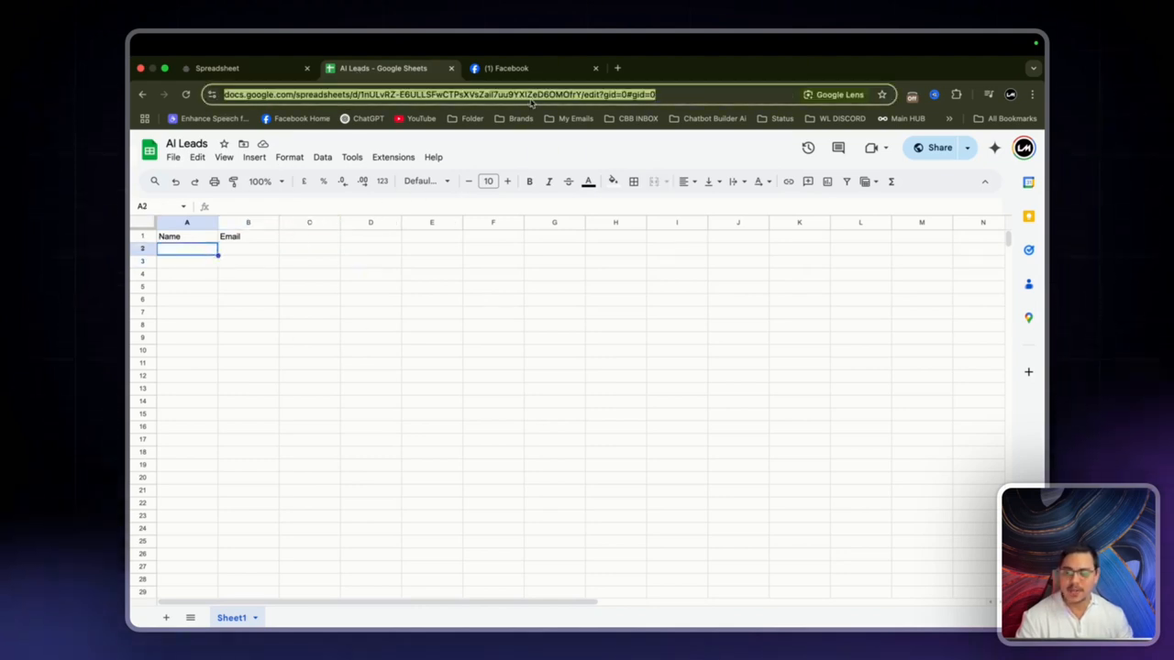
pyautogui.click(933, 147)
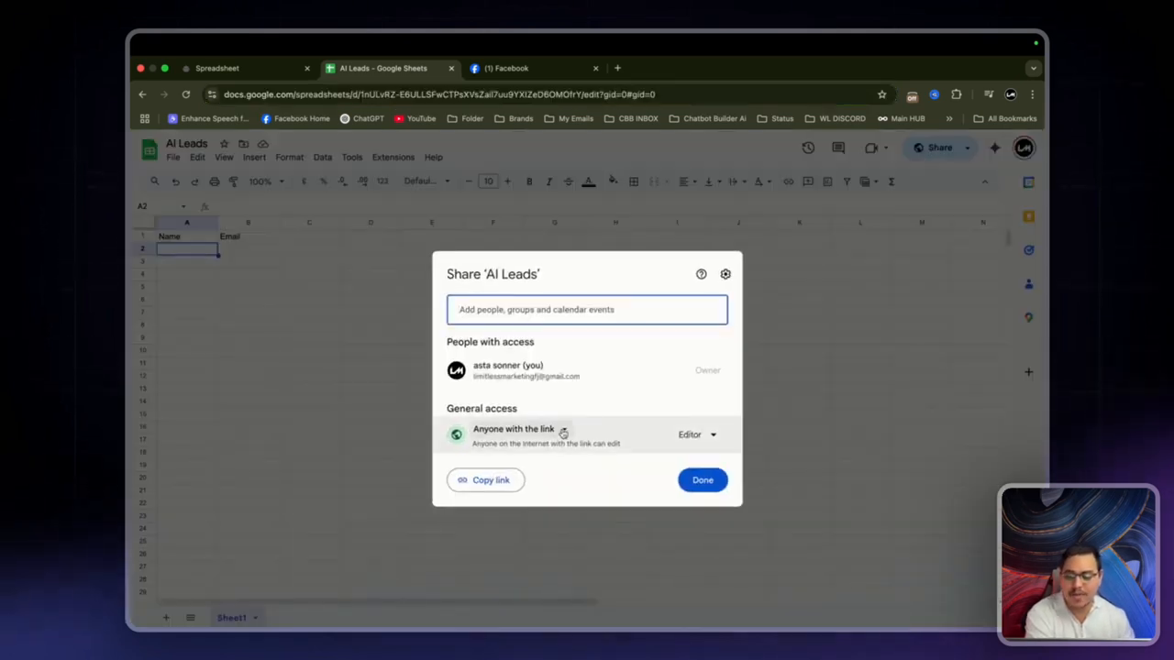
pyautogui.click(702, 481)
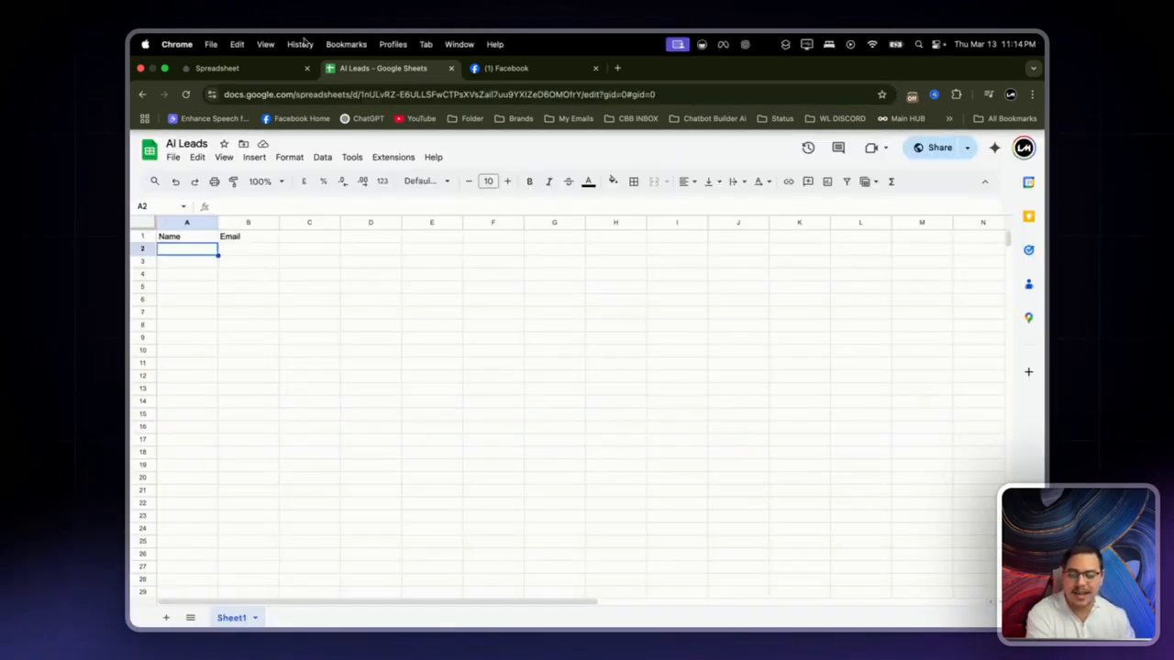
# Step: Paste the AI Leads link into the Comment Leads entry's Spreadsheet Link field
pyautogui.click(230, 77)
pyautogui.click(502, 270)
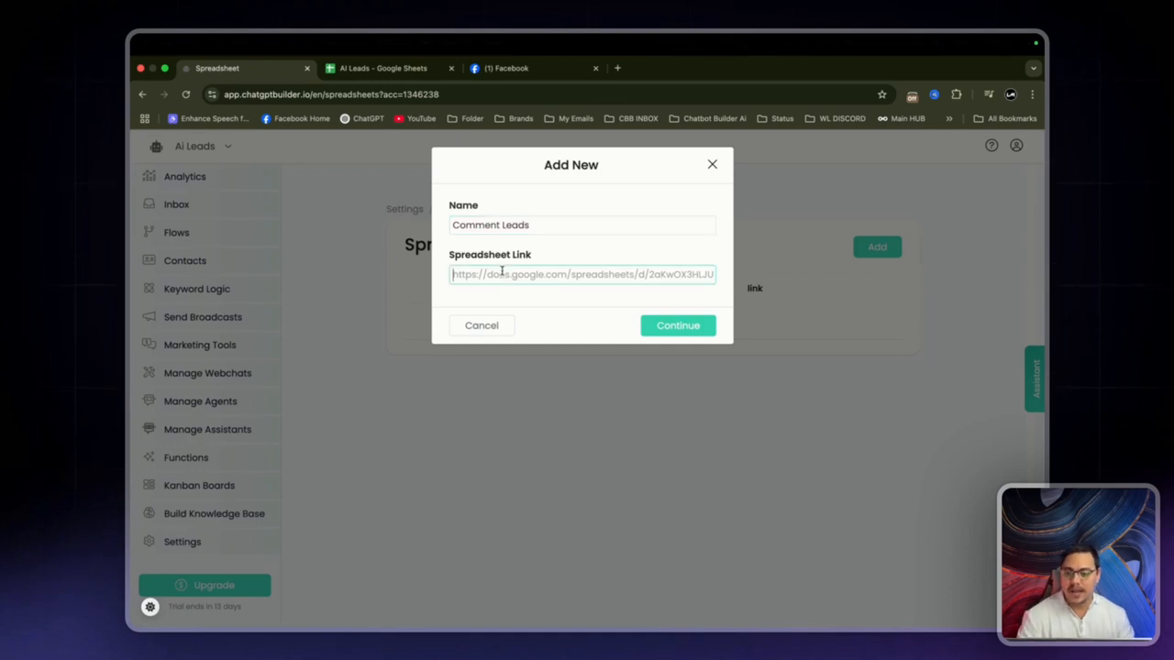
pyautogui.press('super+v')
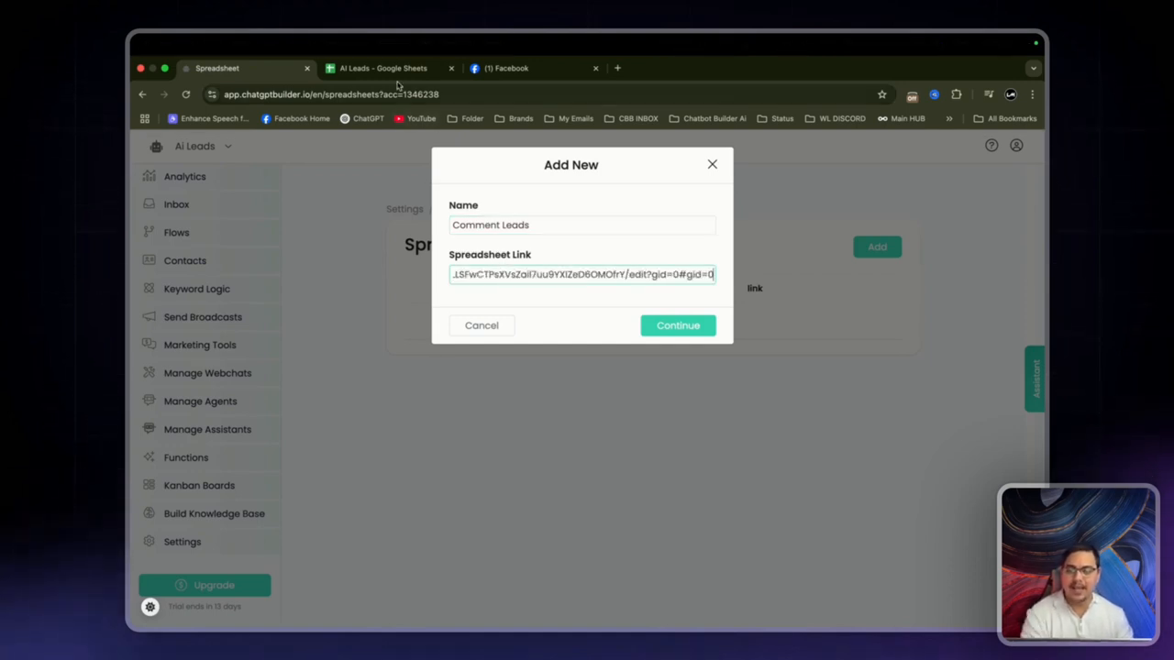
pyautogui.click(401, 209)
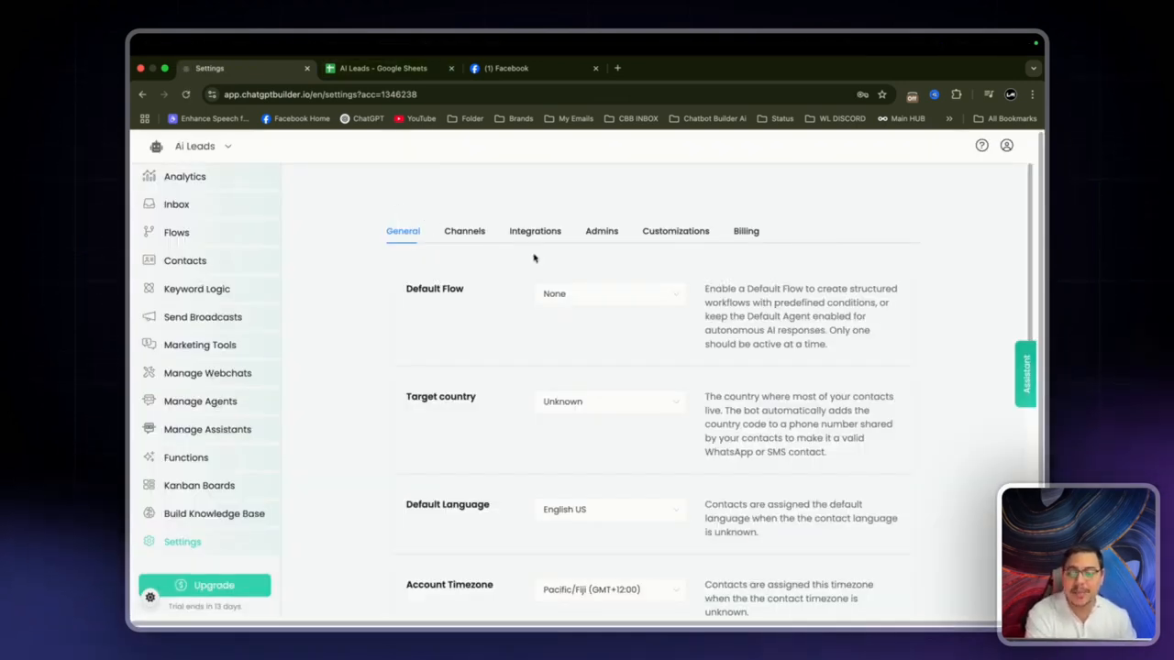
# Step: Review the messaging channels and Email SMTP details, then view the Facebook post
pyautogui.click(466, 233)
pyautogui.scroll(-3, 503, 490)
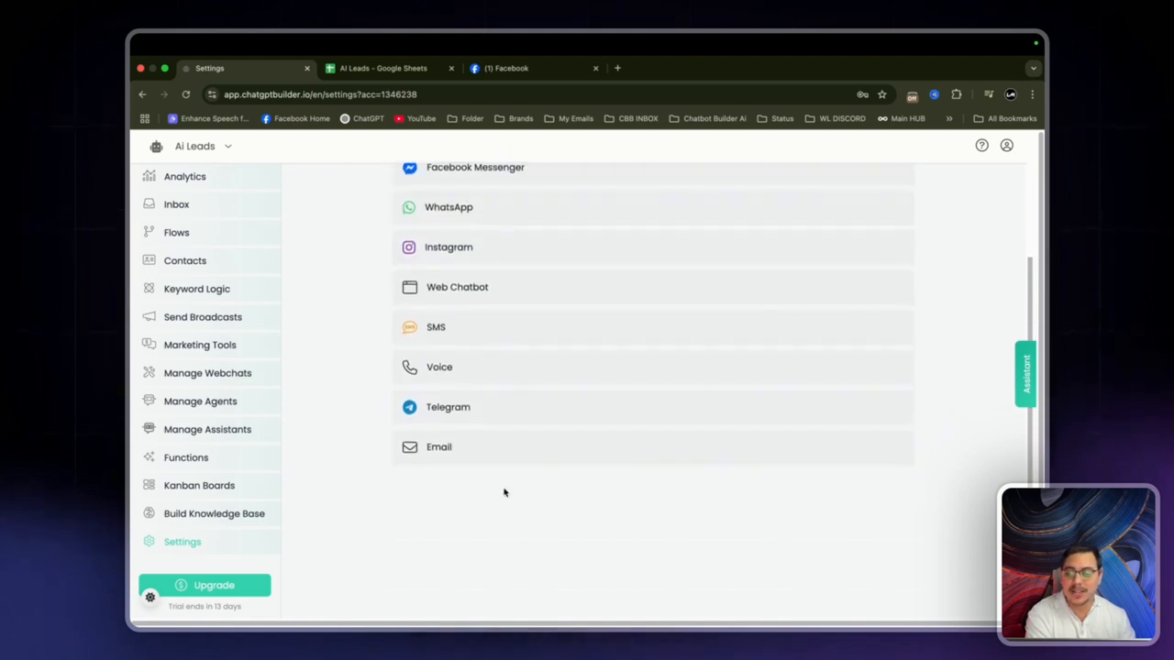
pyautogui.click(486, 449)
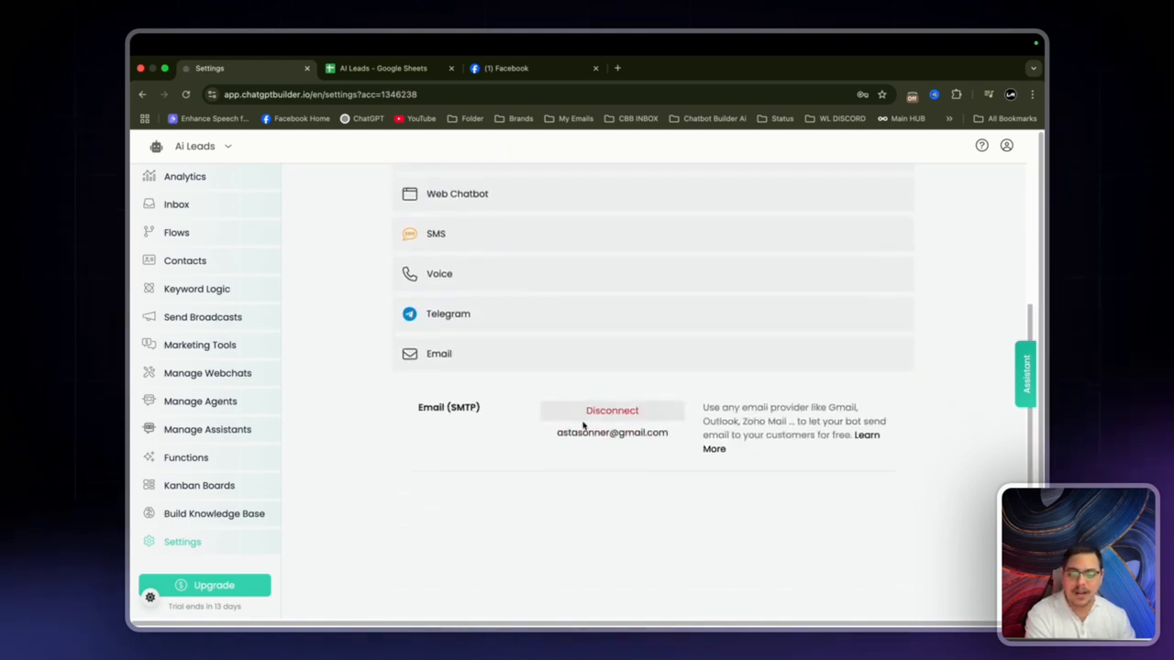
pyautogui.scroll(1, 571, 426)
pyautogui.scroll(3, 571, 425)
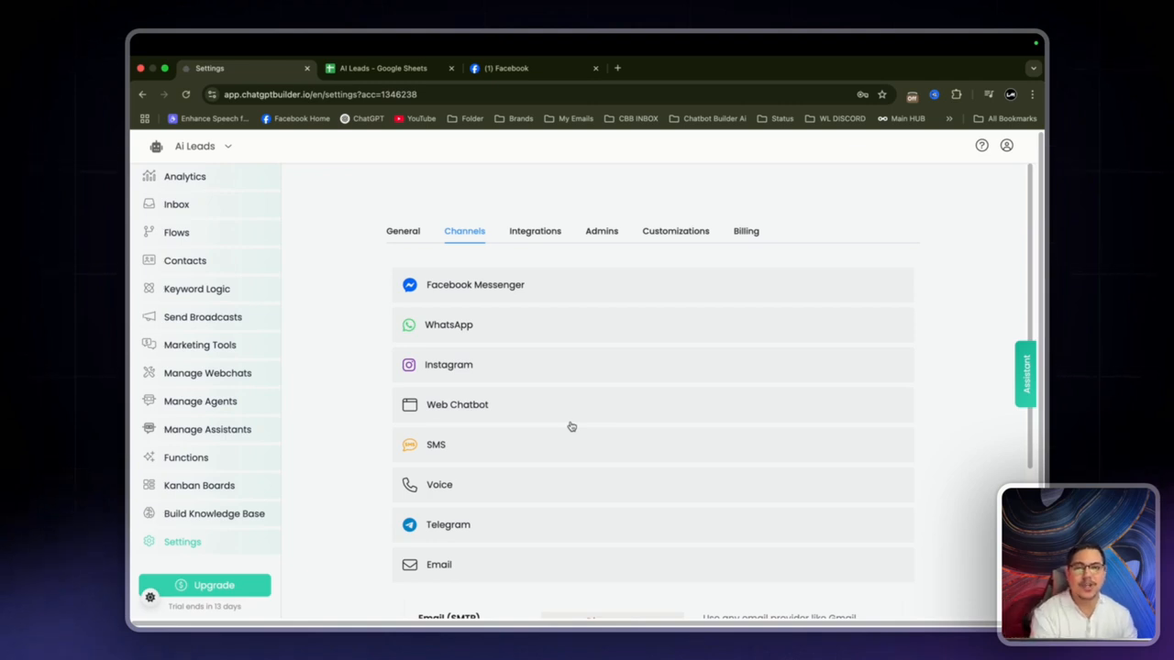
pyautogui.scroll(-2, 394, 453)
pyautogui.scroll(2, 376, 436)
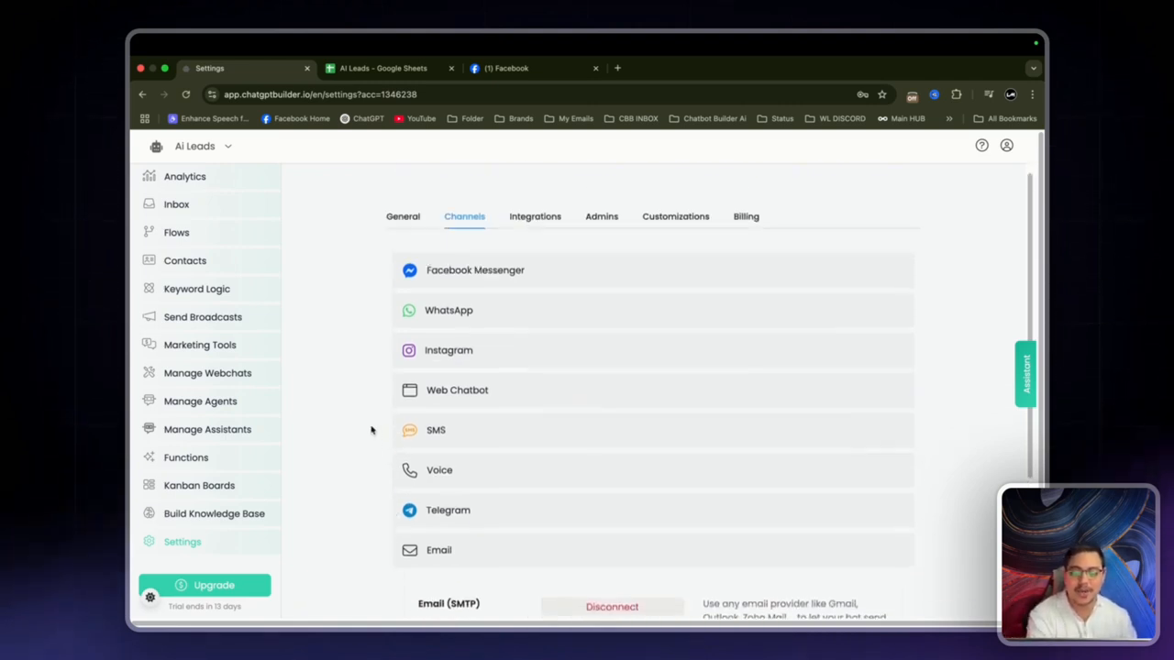
pyautogui.click(477, 568)
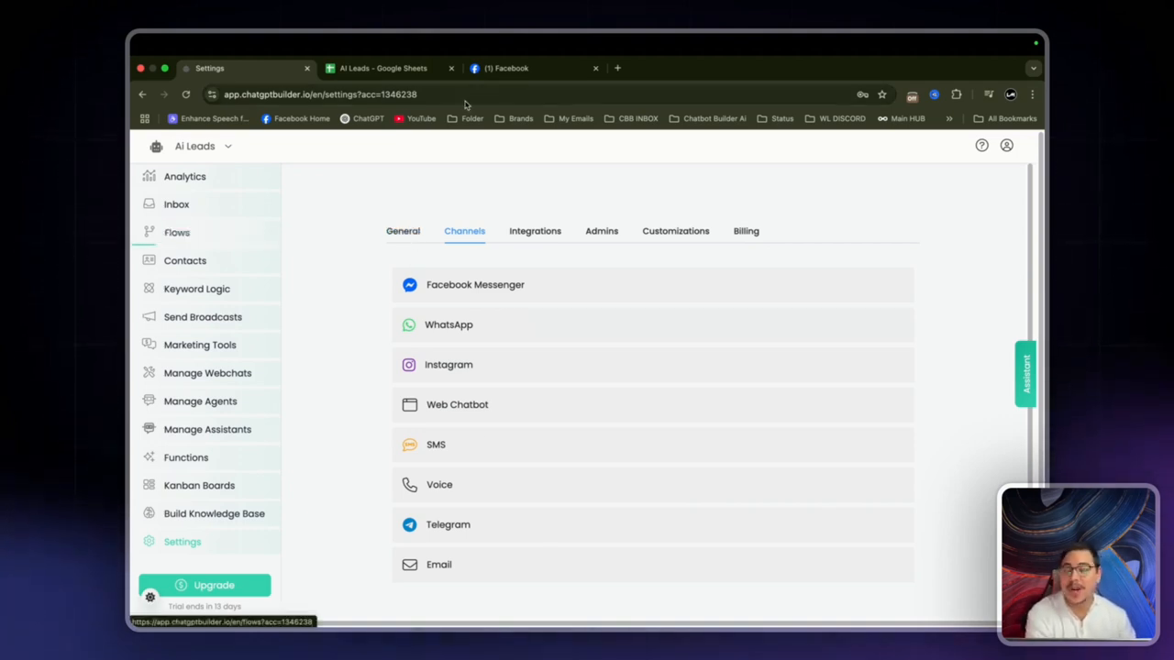
pyautogui.click(500, 69)
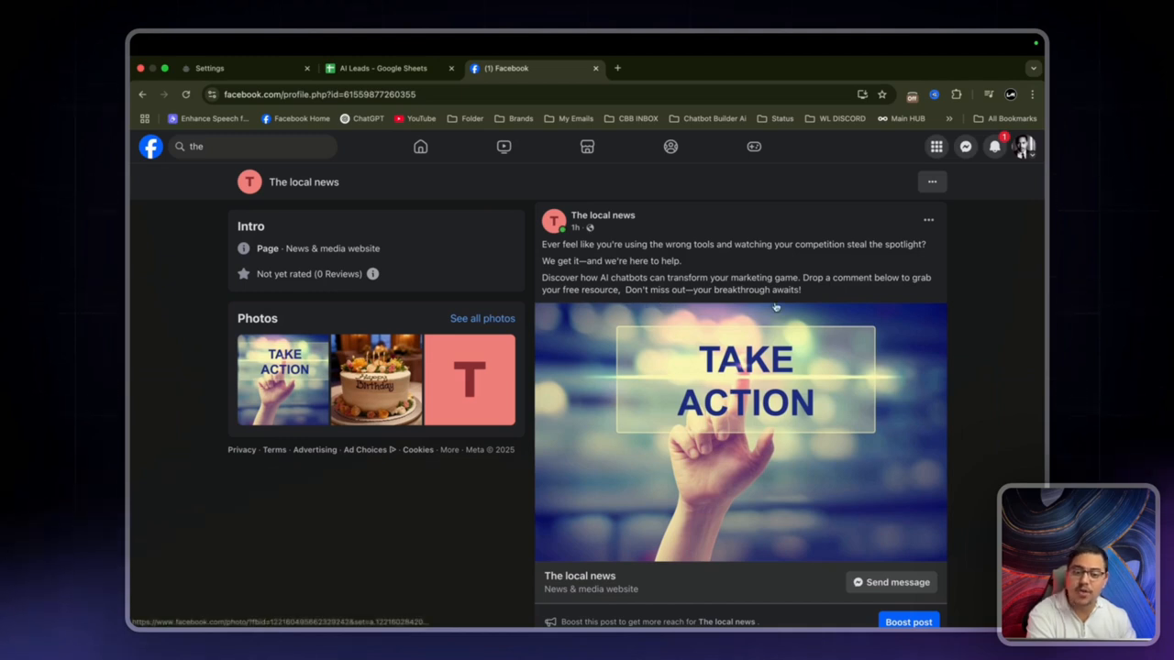
# Step: Scroll through the TAKE ACTION Facebook post, then return to the Channels settings
pyautogui.scroll(-1, 776, 306)
pyautogui.scroll(1, 777, 304)
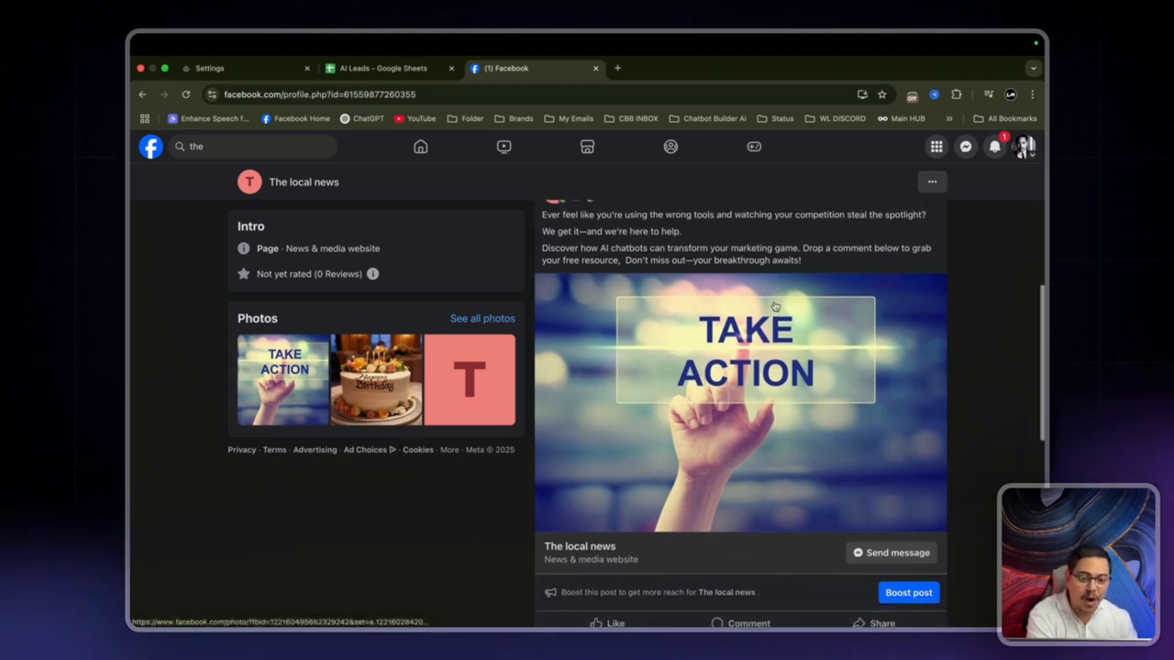
pyautogui.scroll(1, 781, 305)
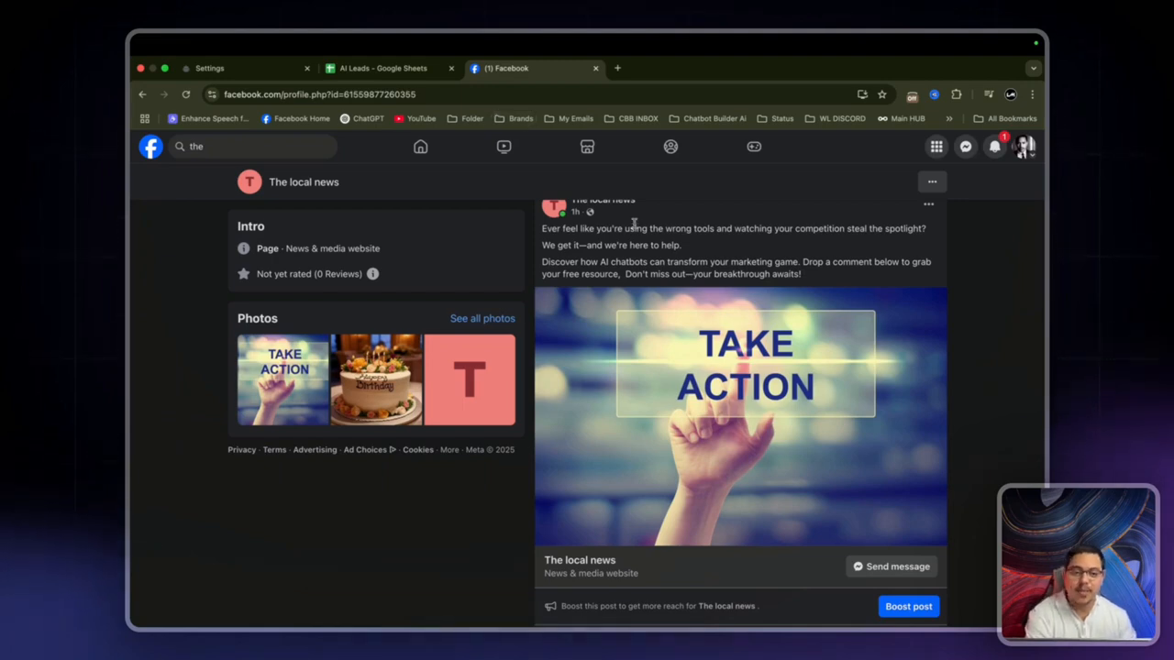
pyautogui.scroll(1, 635, 227)
pyautogui.click(261, 68)
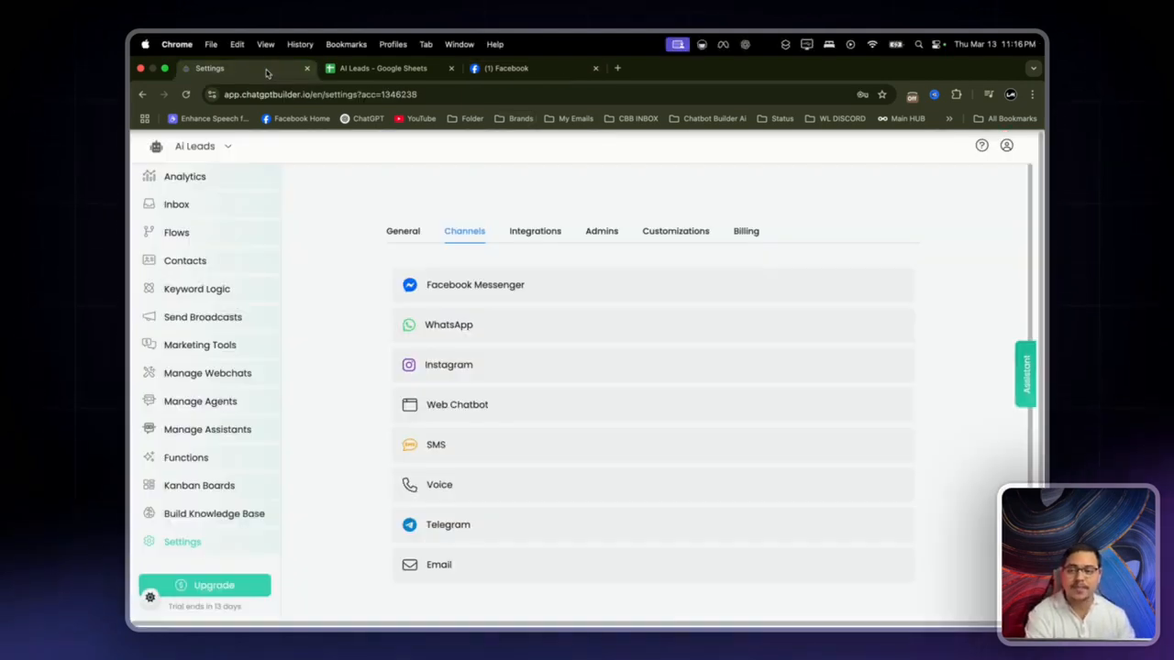
# Step: Create a new flow named 'Private DM Comment Flow'
pyautogui.click(195, 233)
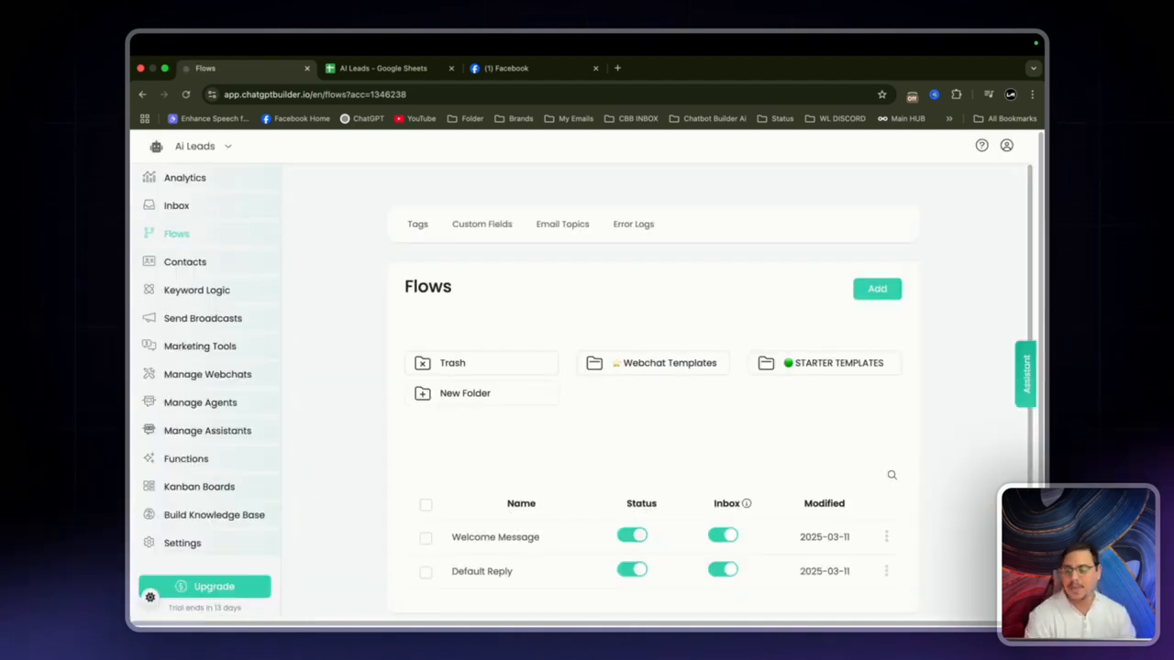
pyautogui.click(871, 290)
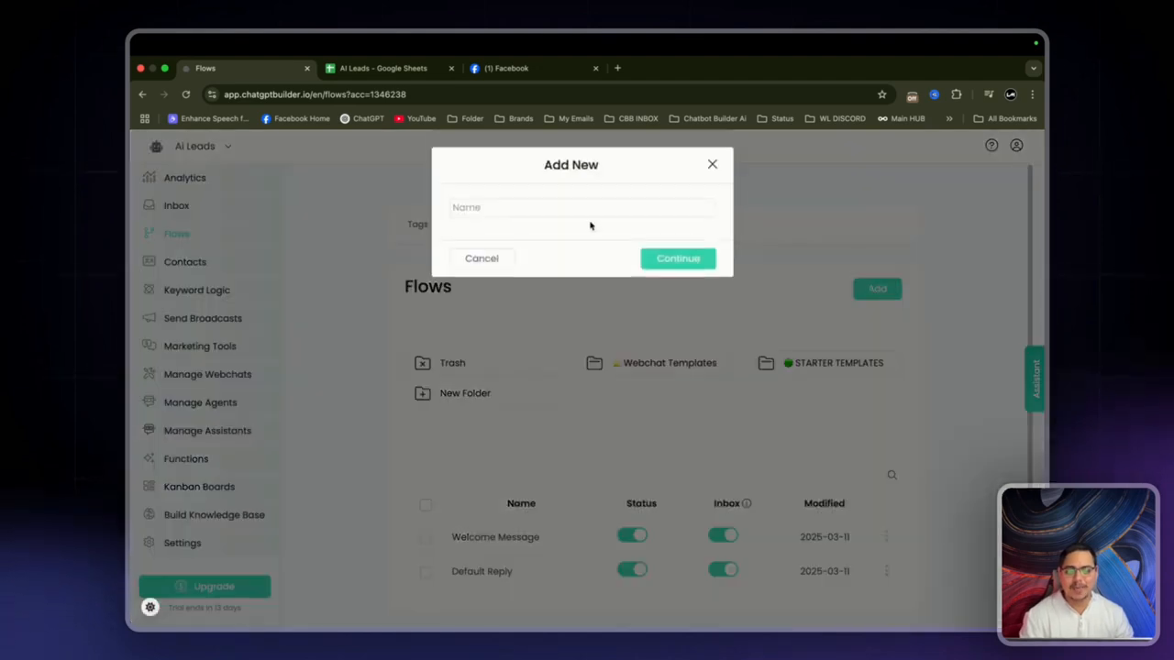
pyautogui.click(588, 210)
pyautogui.write('Private DM Co')
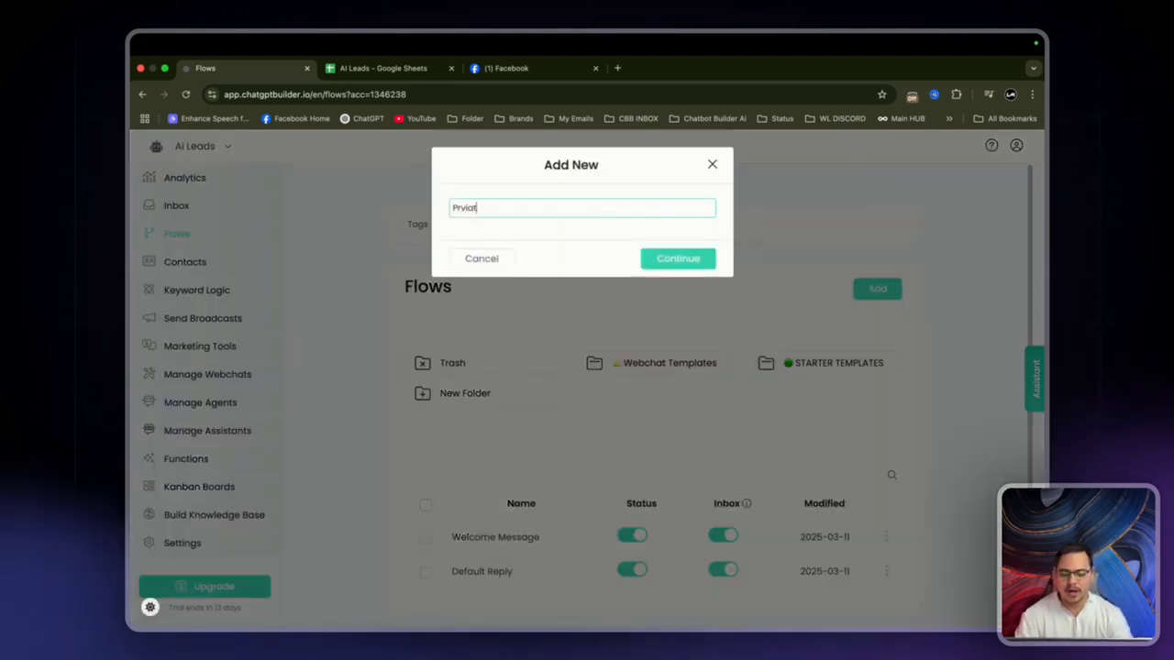
pyautogui.write('mment F')
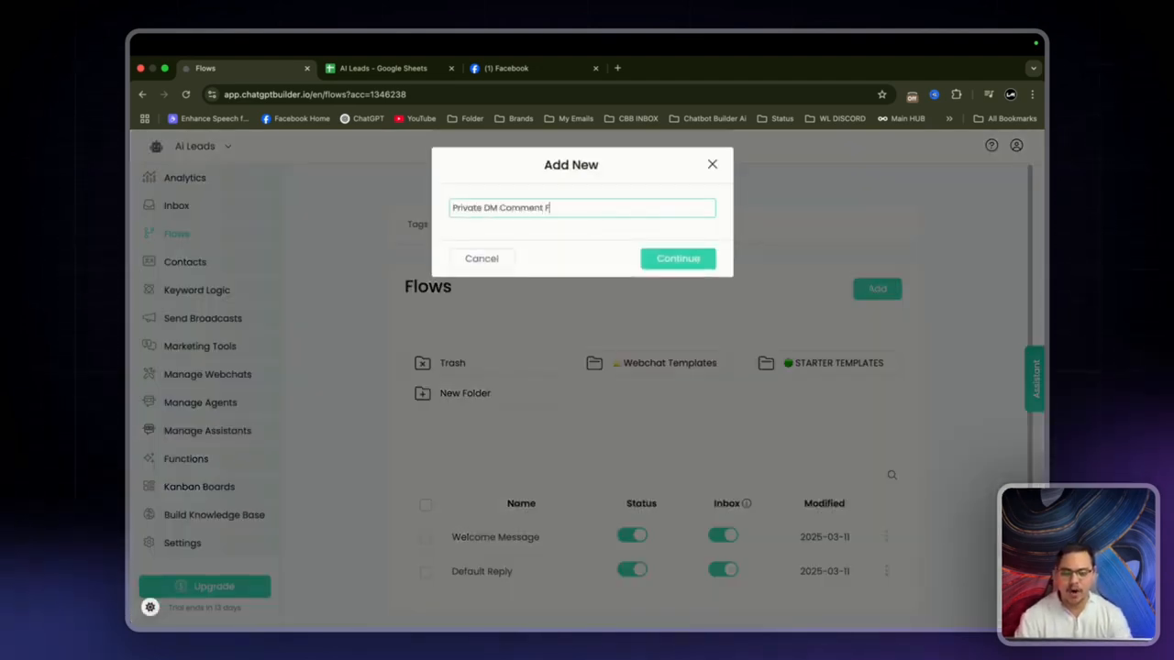
pyautogui.write('low')
pyautogui.press('Return')
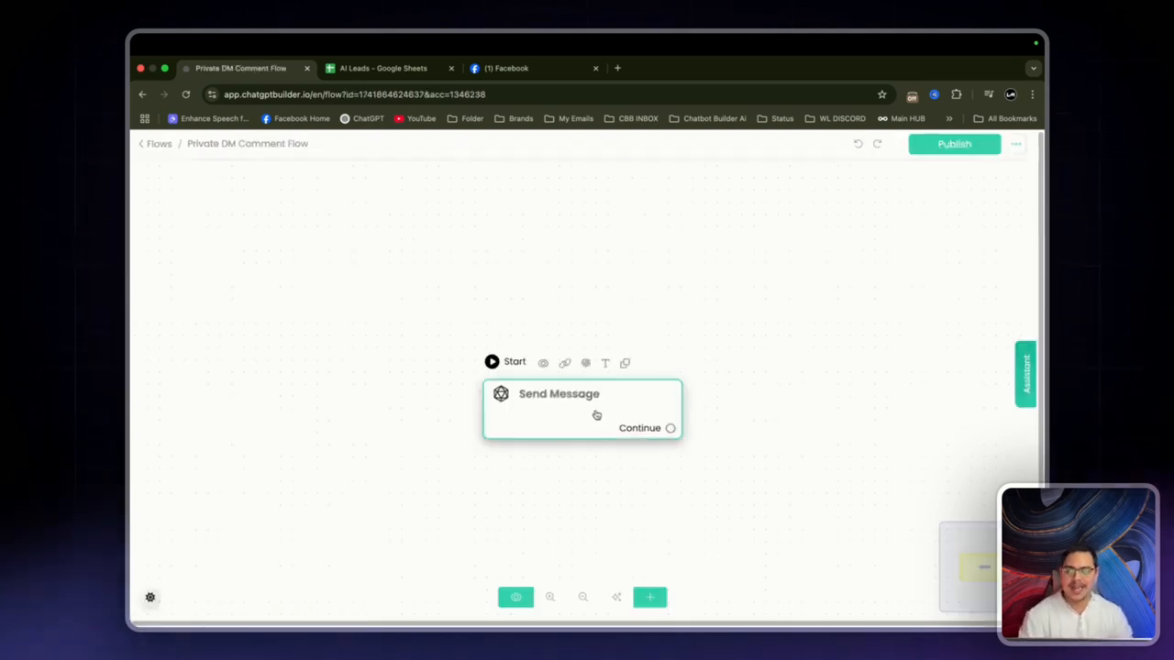
# Step: Add an OpenAI Generate text action to the flow's Send Message step
pyautogui.click(597, 415)
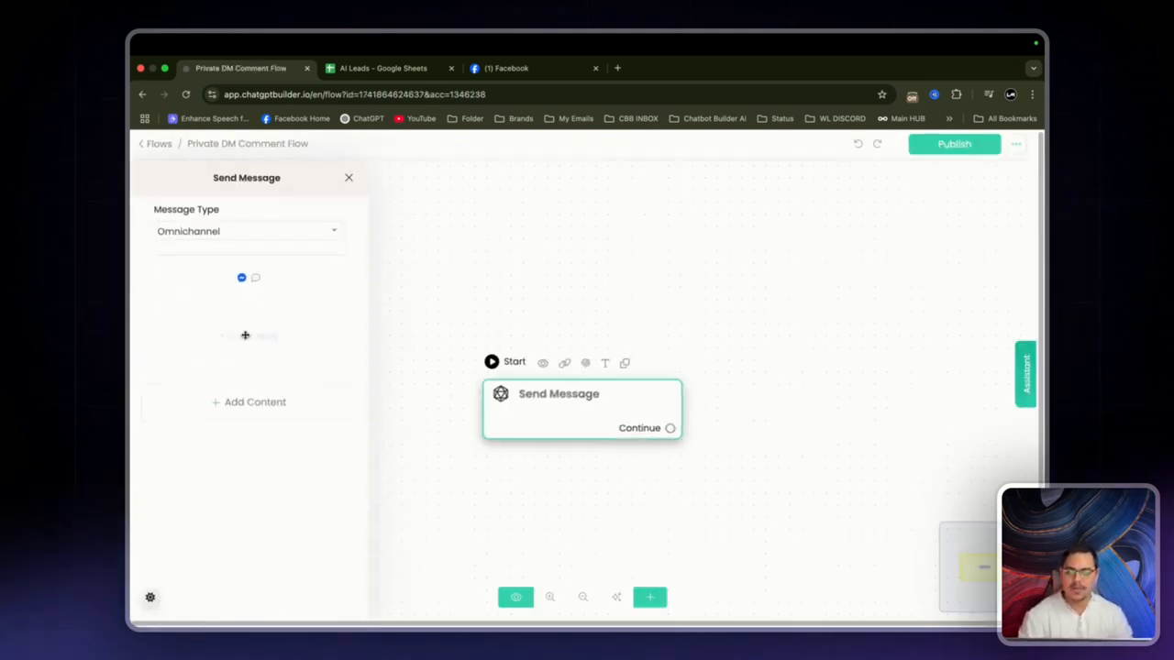
pyautogui.click(244, 417)
pyautogui.moveTo(192, 348)
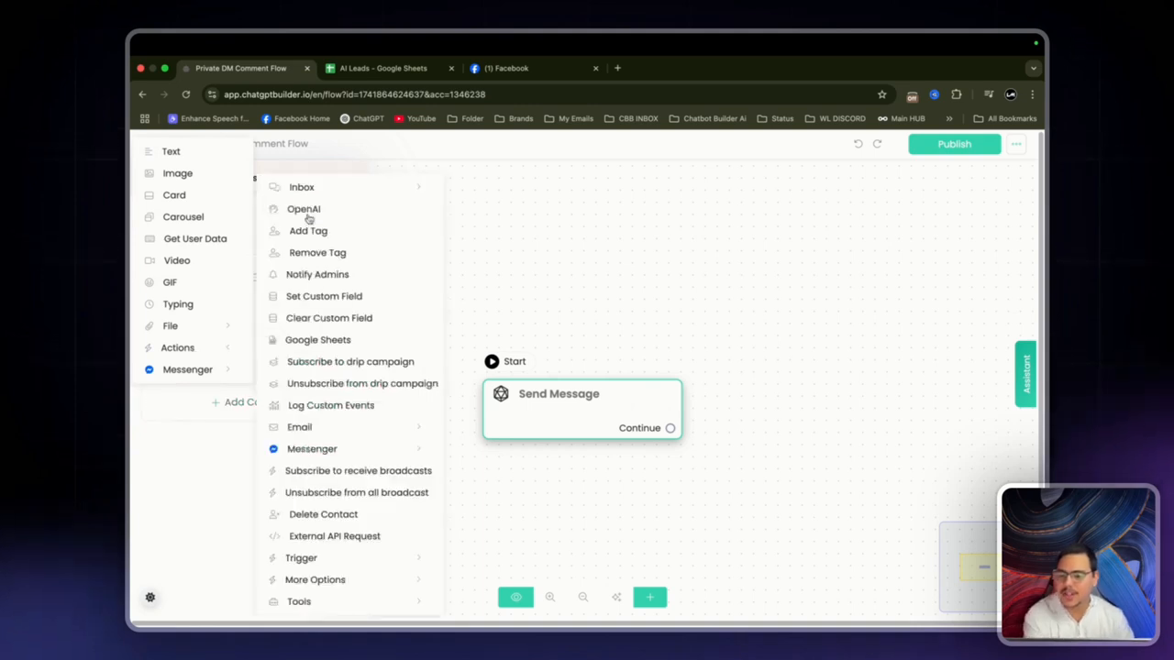
pyautogui.click(309, 216)
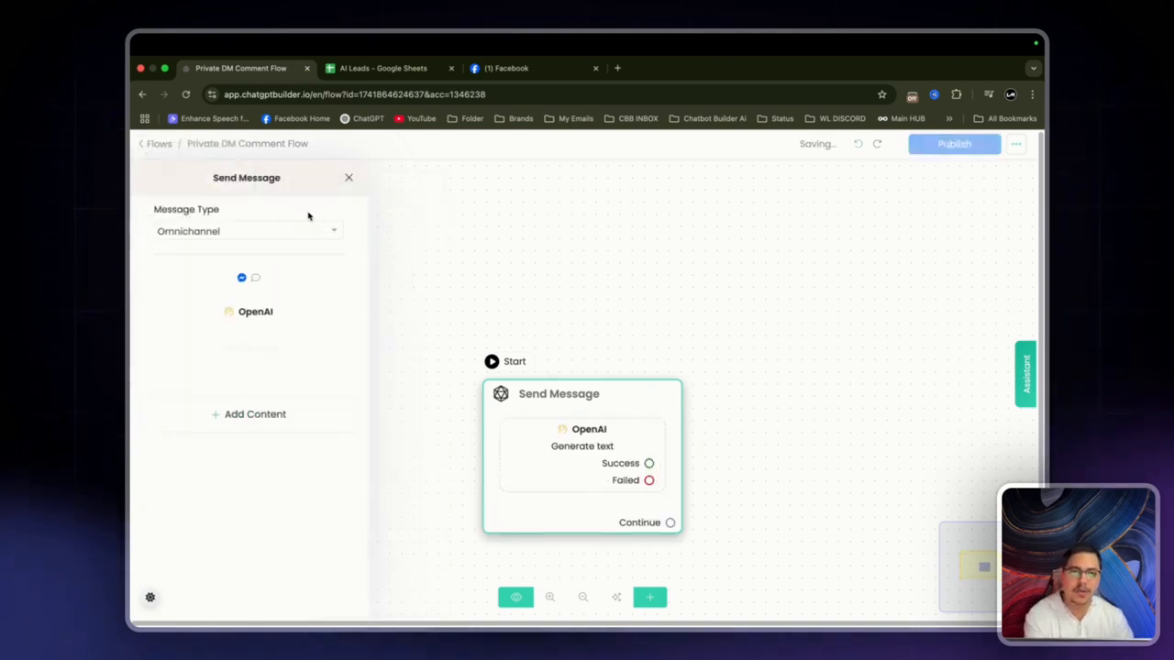
# Step: Add a text block to the Send Message step and open the OpenAI action
pyautogui.click(251, 288)
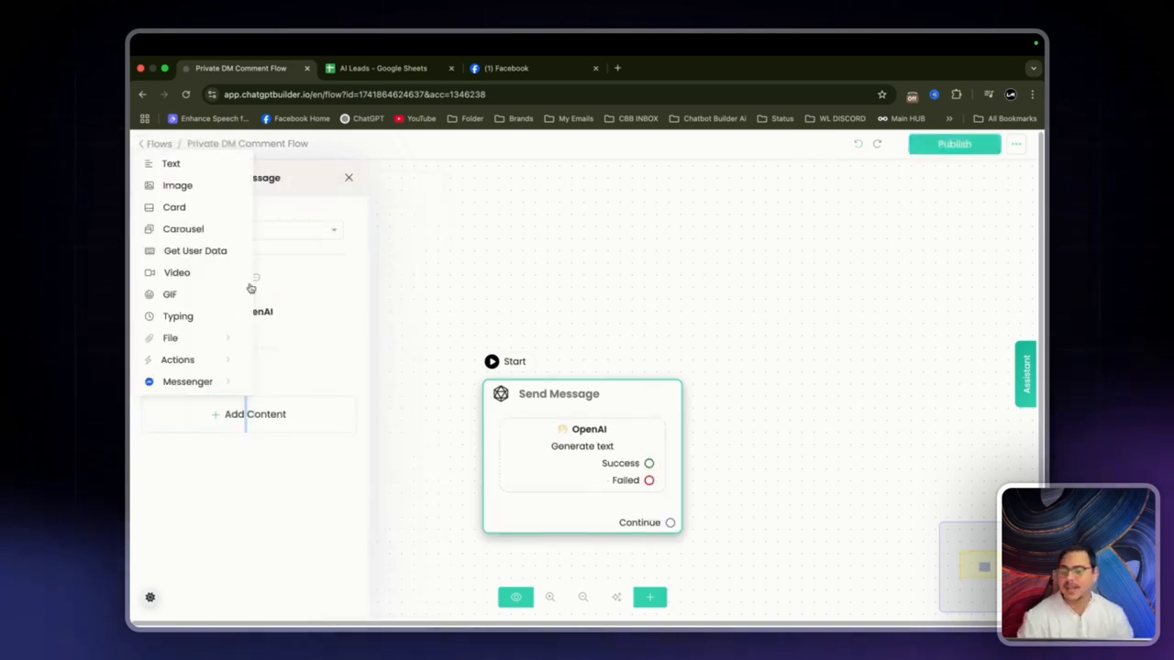
pyautogui.click(190, 168)
pyautogui.click(276, 312)
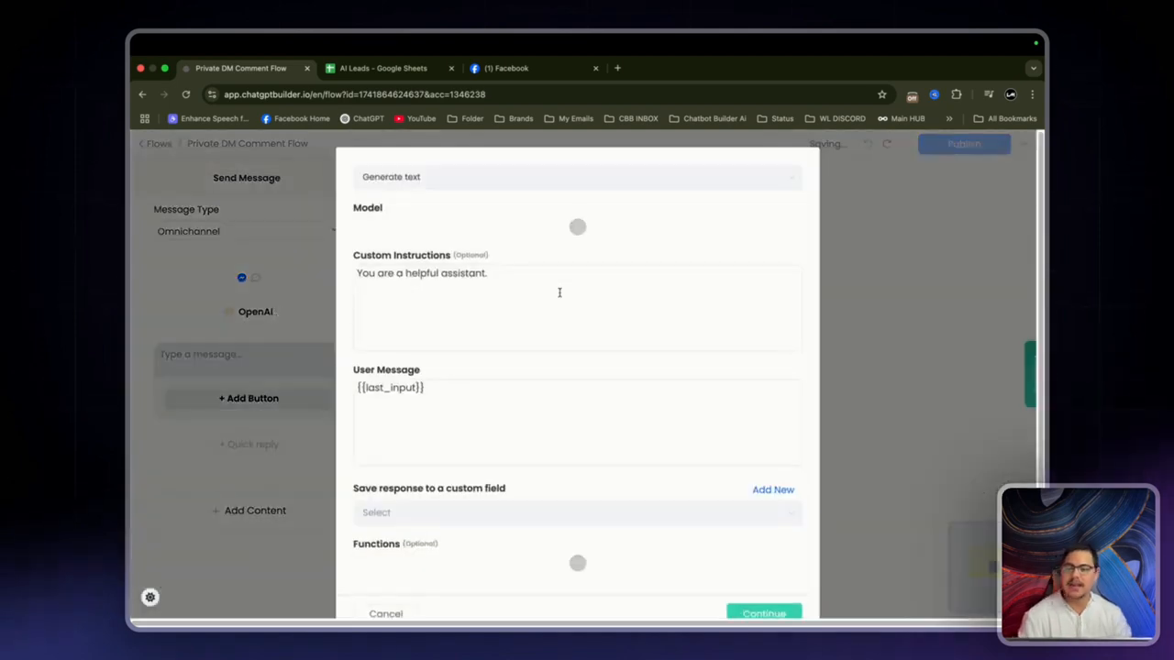
pyautogui.click(557, 291)
pyautogui.press('super+a')
pyautogui.press('BackSpace')
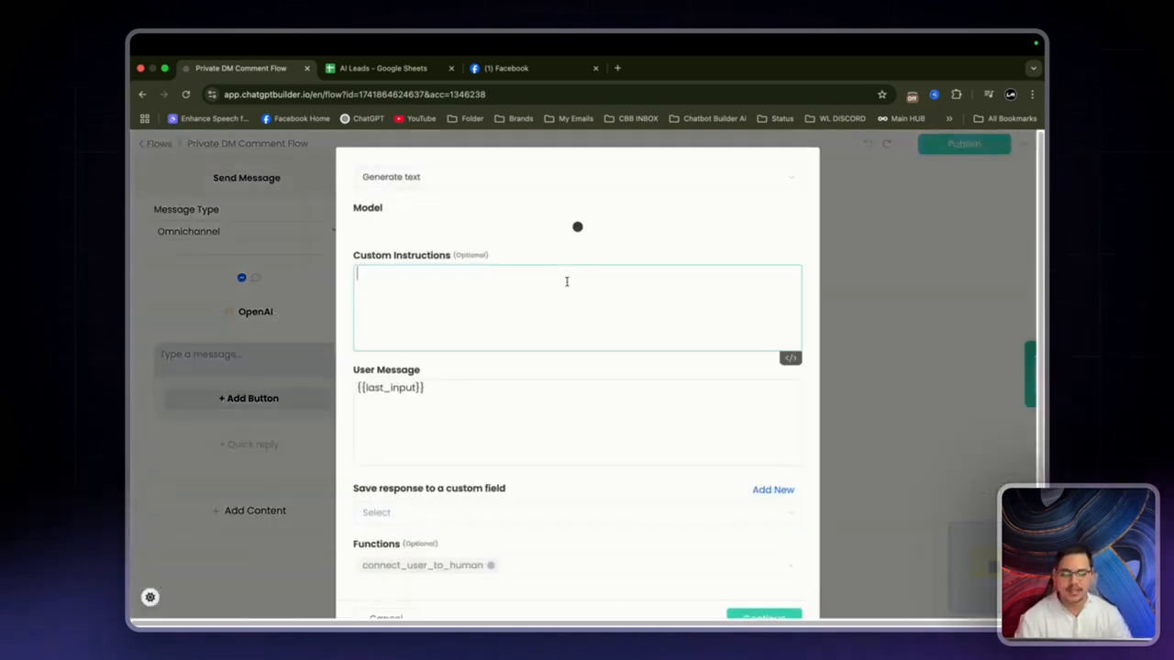
pyautogui.write('Your name is John')
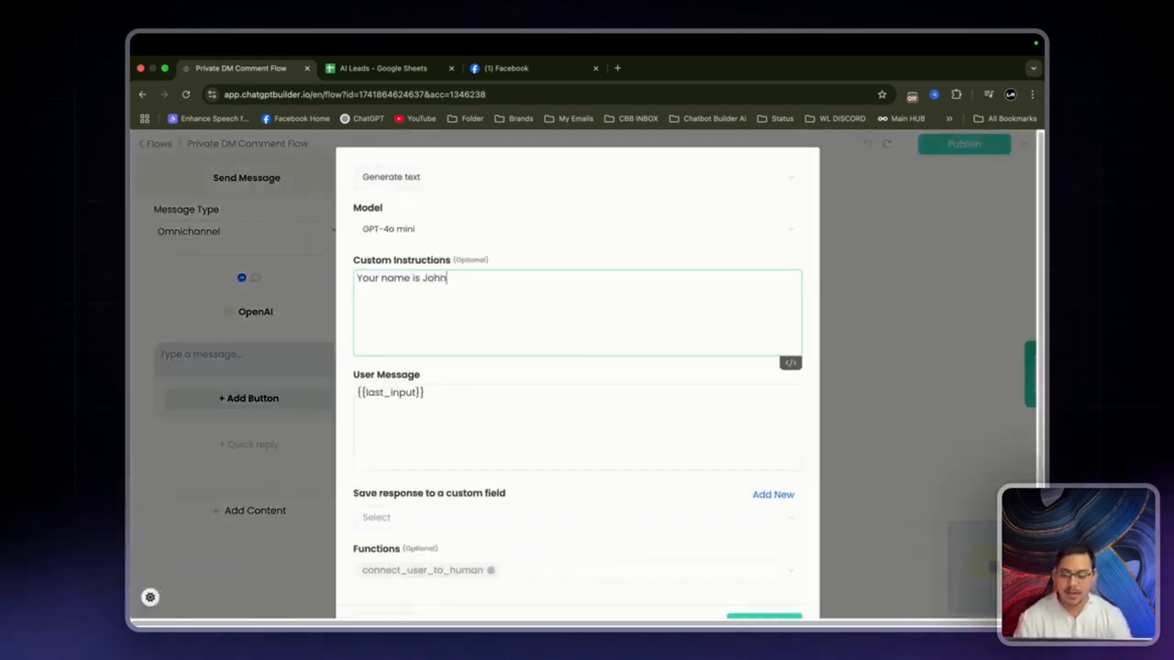
pyautogui.write(', please provide the us')
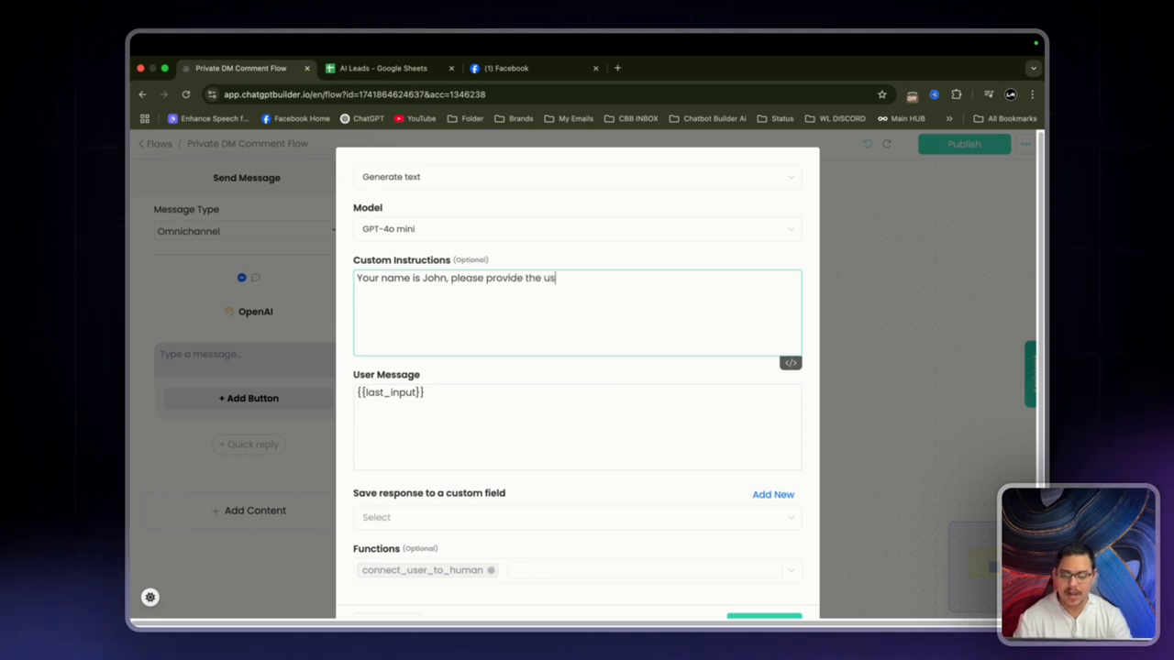
pyautogui.write('er this link ')
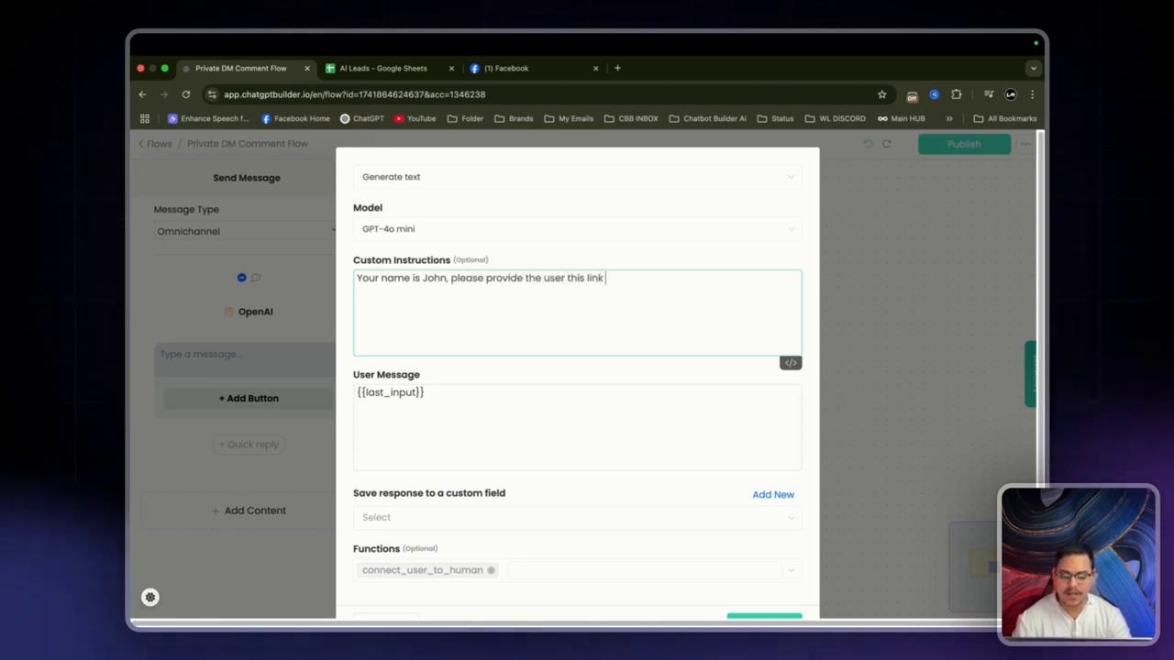
pyautogui.write('www.goo')
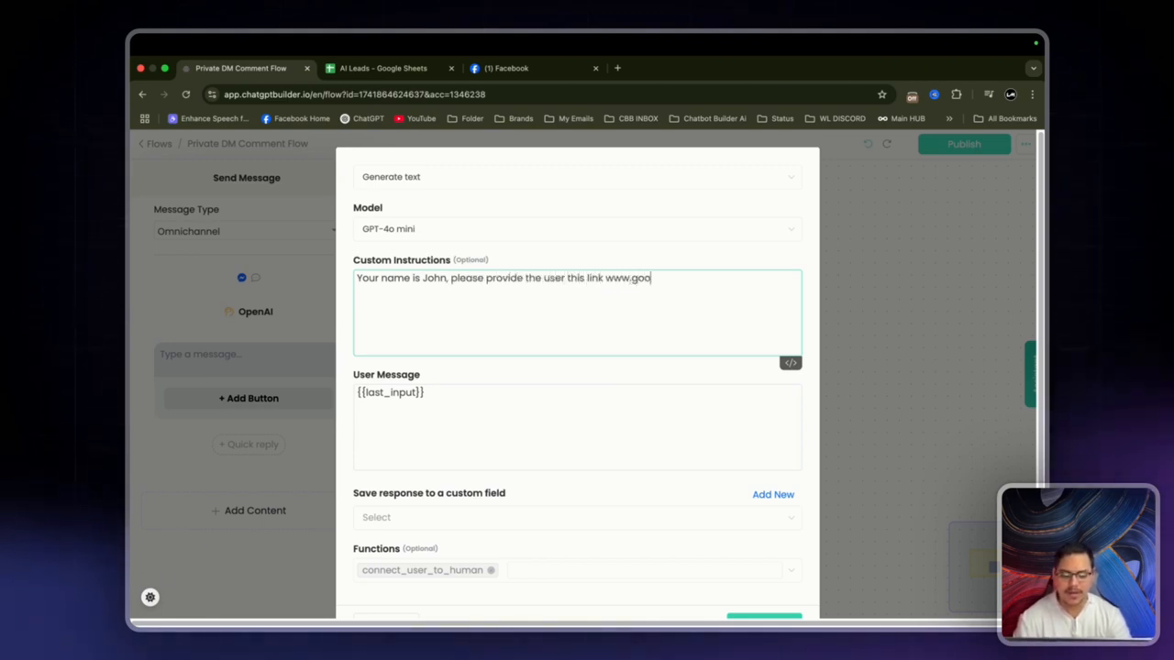
pyautogui.write('gle.com')
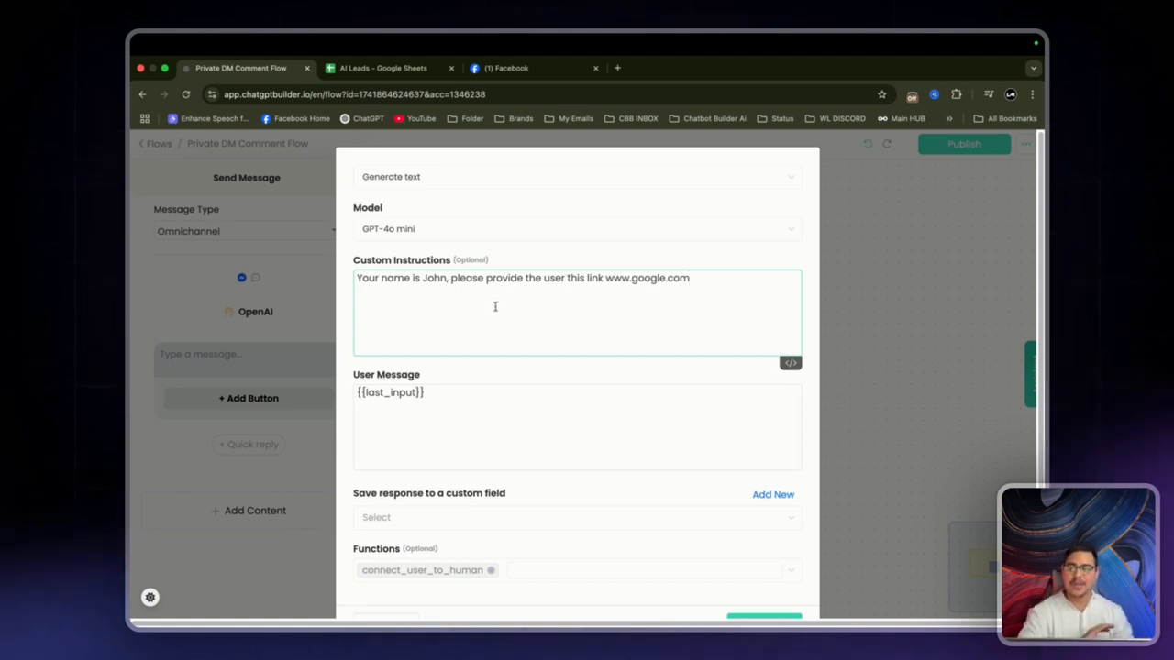
pyautogui.scroll(-2, 589, 543)
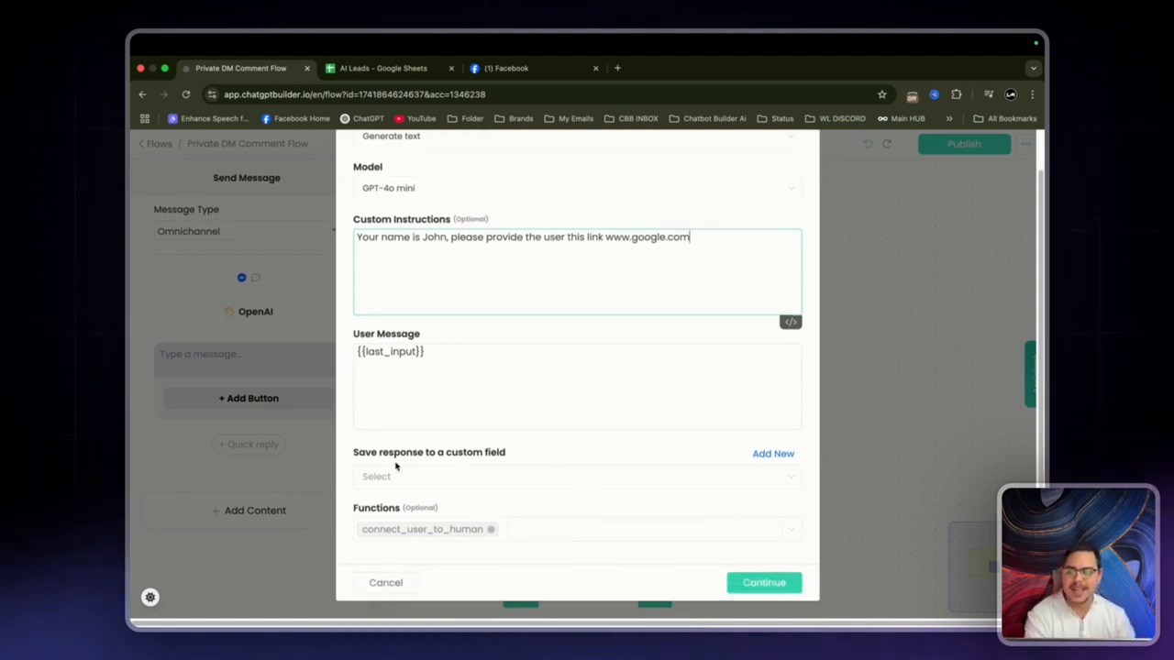
# Step: Save the OpenAI response to a new custom field named 'Private Dm'
pyautogui.click(771, 454)
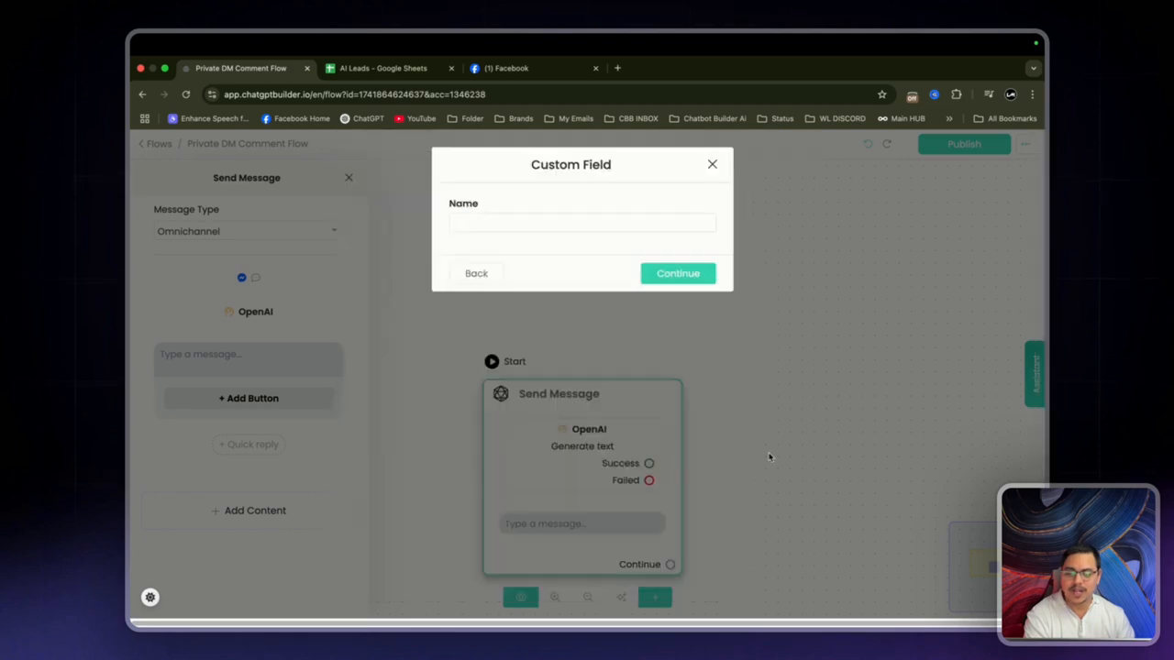
pyautogui.click(550, 220)
pyautogui.write('Private Dm')
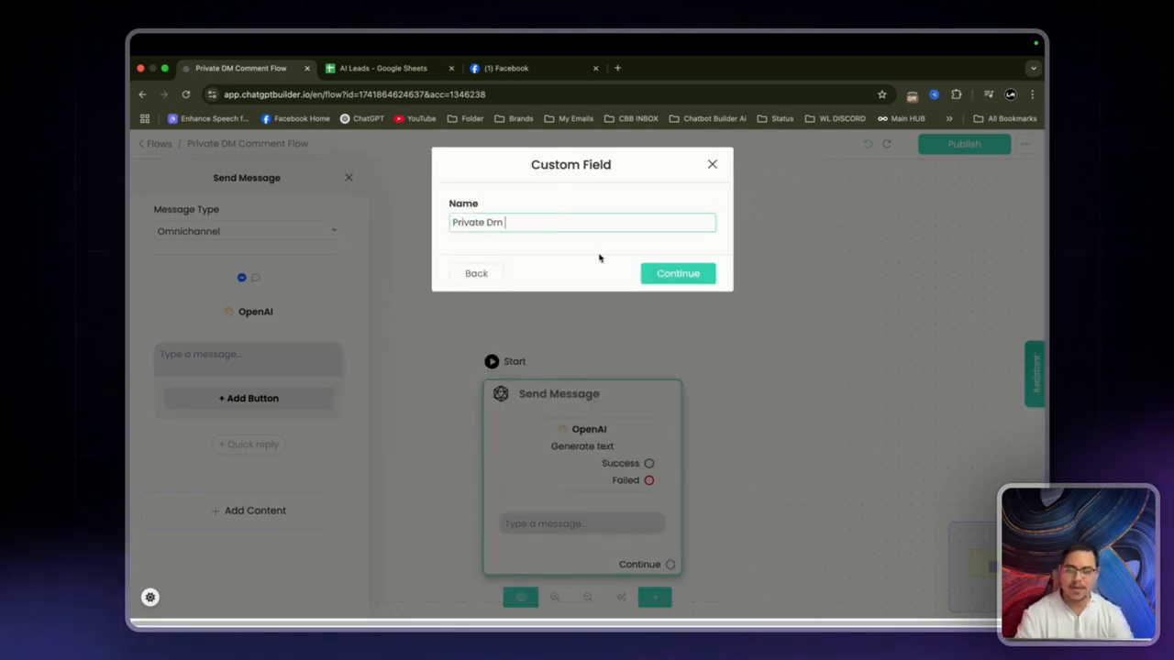
pyautogui.click(679, 272)
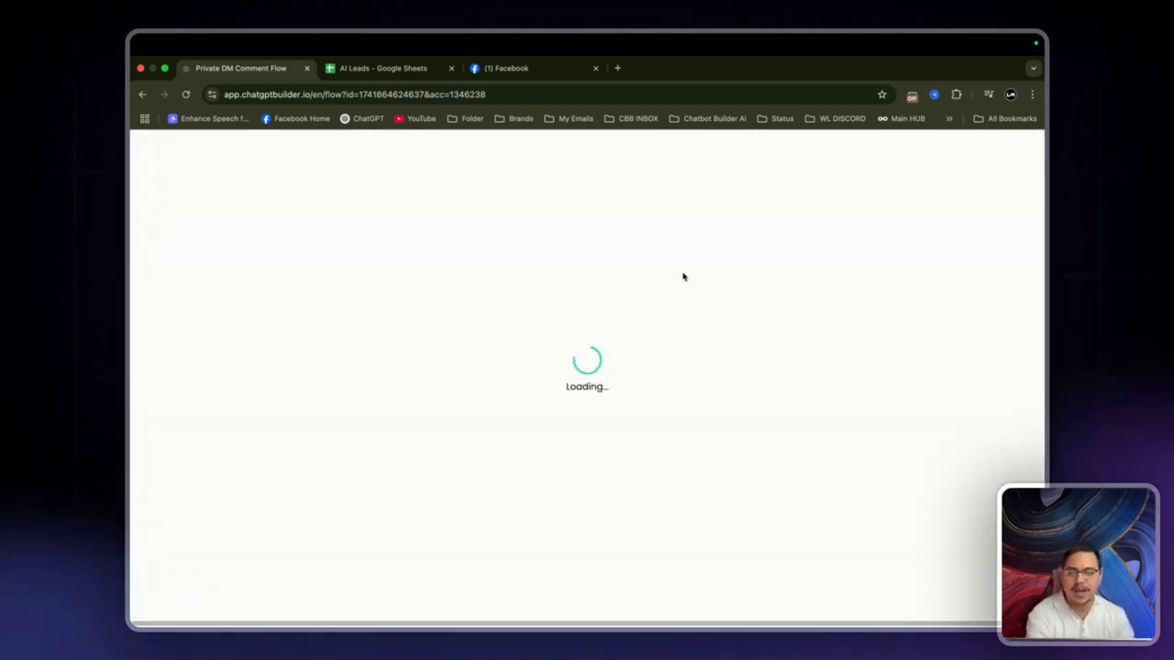
pyautogui.scroll(-1, 484, 253)
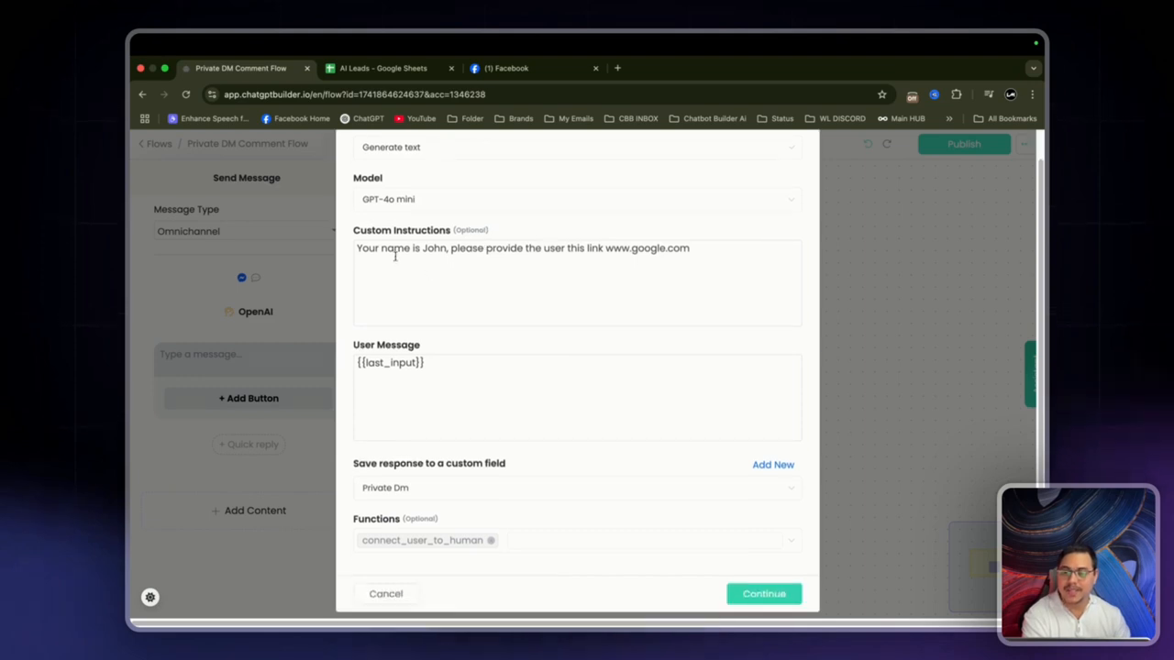
pyautogui.moveTo(354, 251); pyautogui.dragTo(694, 249)
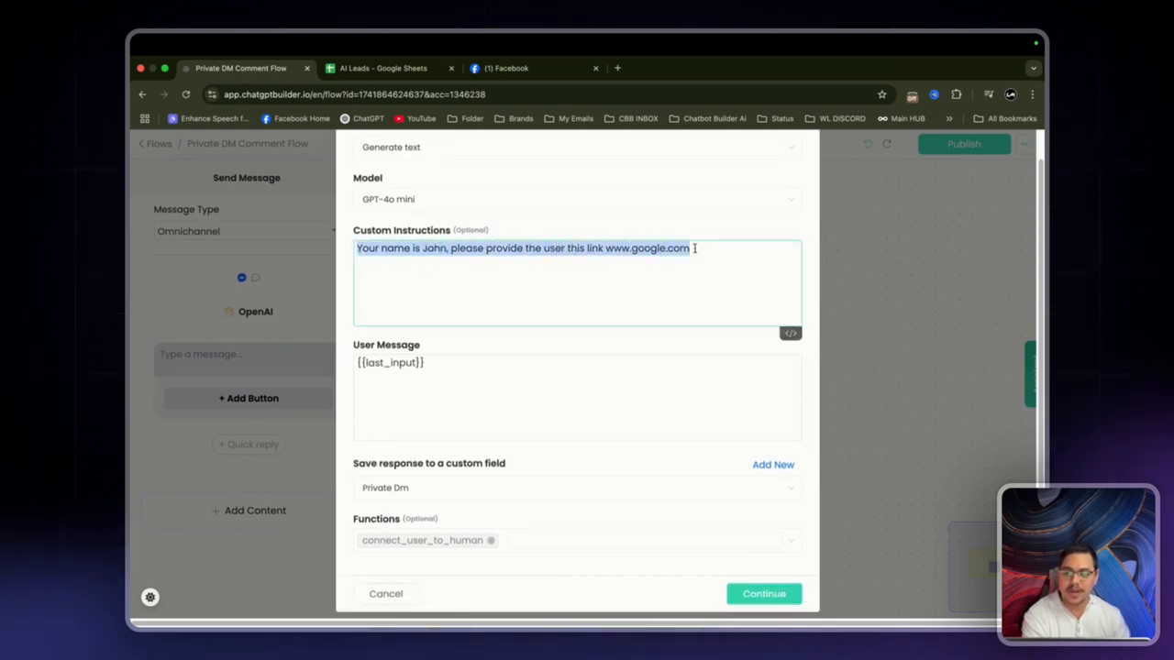
# Step: Add an instruction line inviting users to join the VIP Email list for monthly freebies, Resources and Discounts
pyautogui.click(697, 249)
pyautogui.scroll(-1, 699, 246)
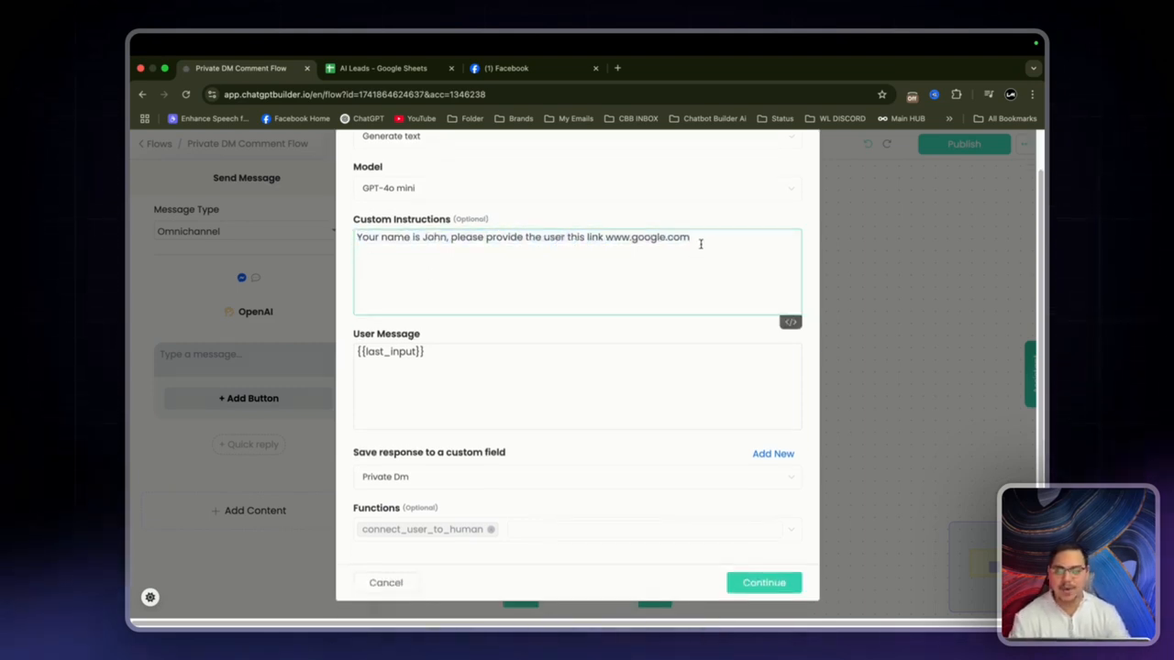
pyautogui.press('Return')
pyautogui.write('And ask them if ')
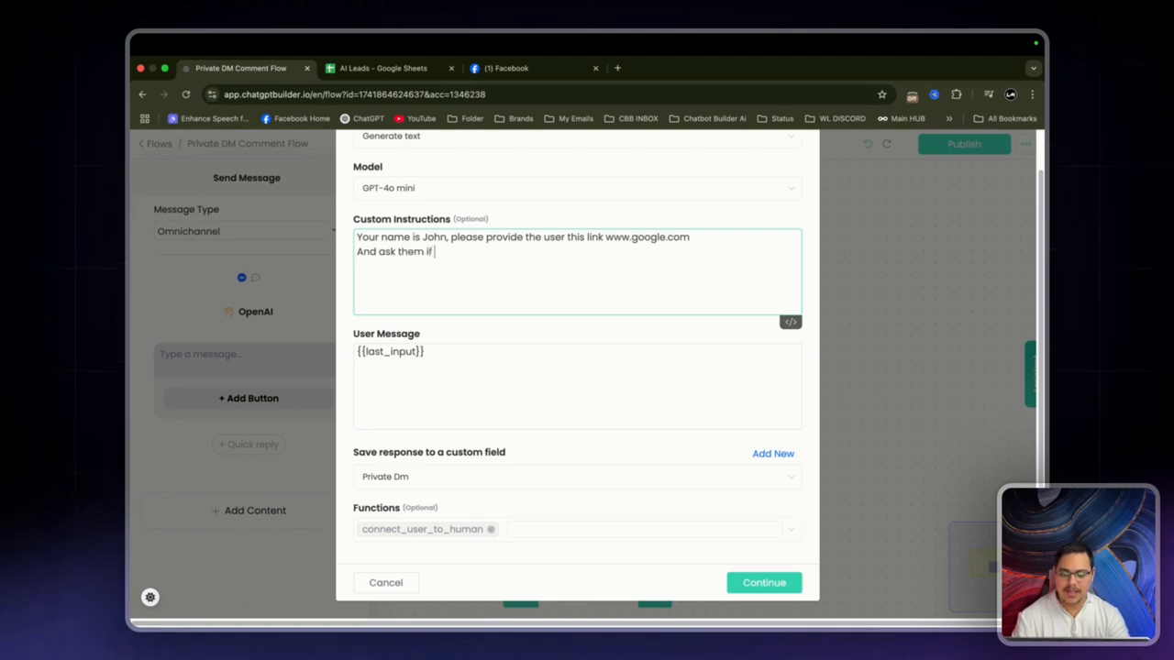
pyautogui.write('they would liek to ')
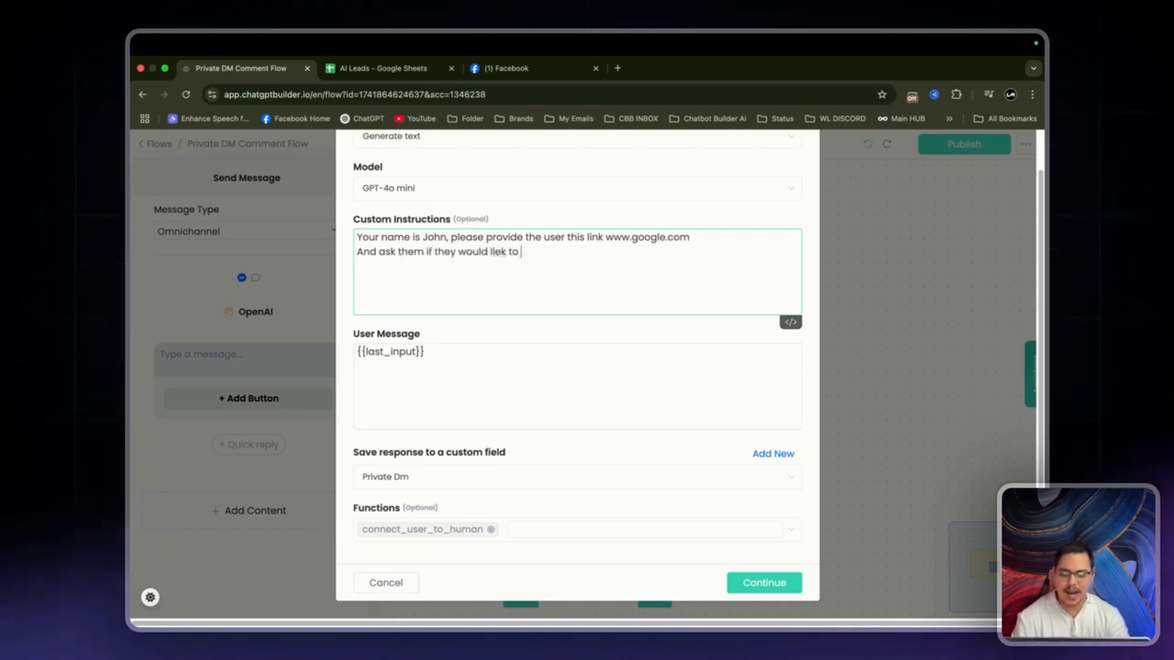
pyautogui.write('join our VIP ')
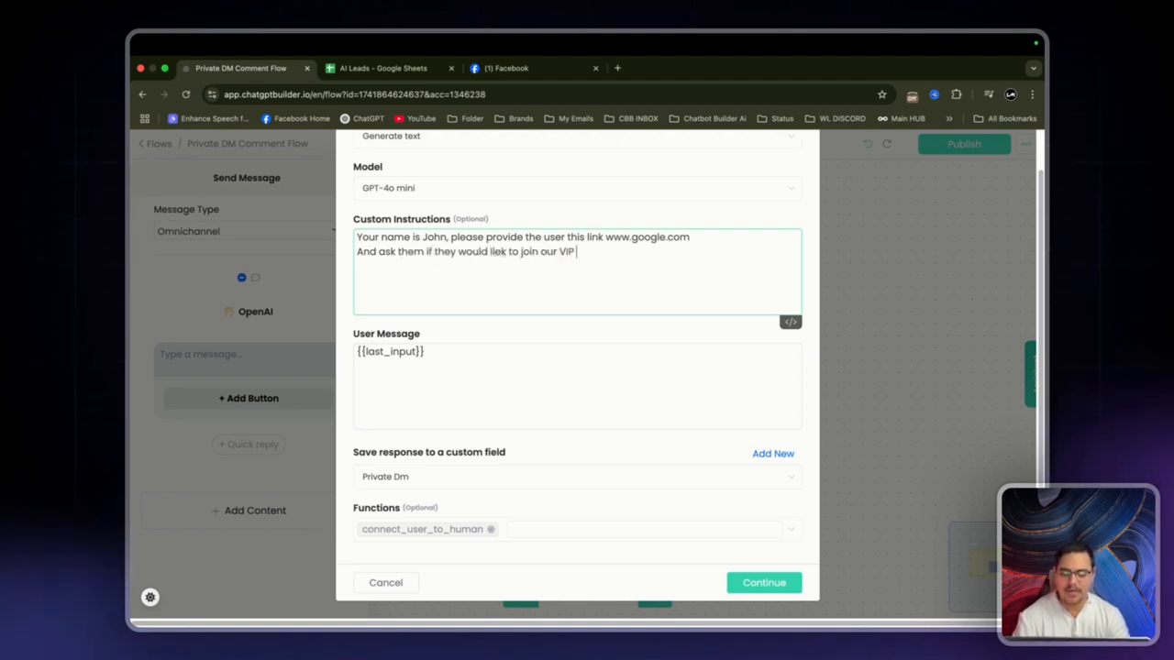
pyautogui.write('Email list for ')
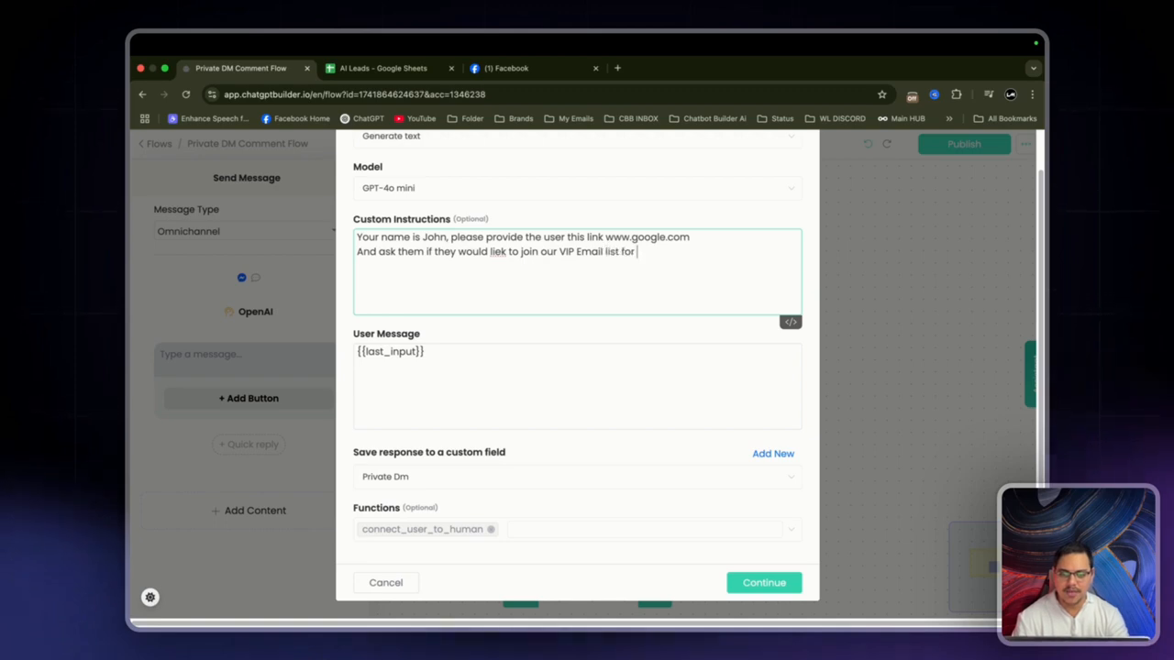
pyautogui.write('monthly freebies and')
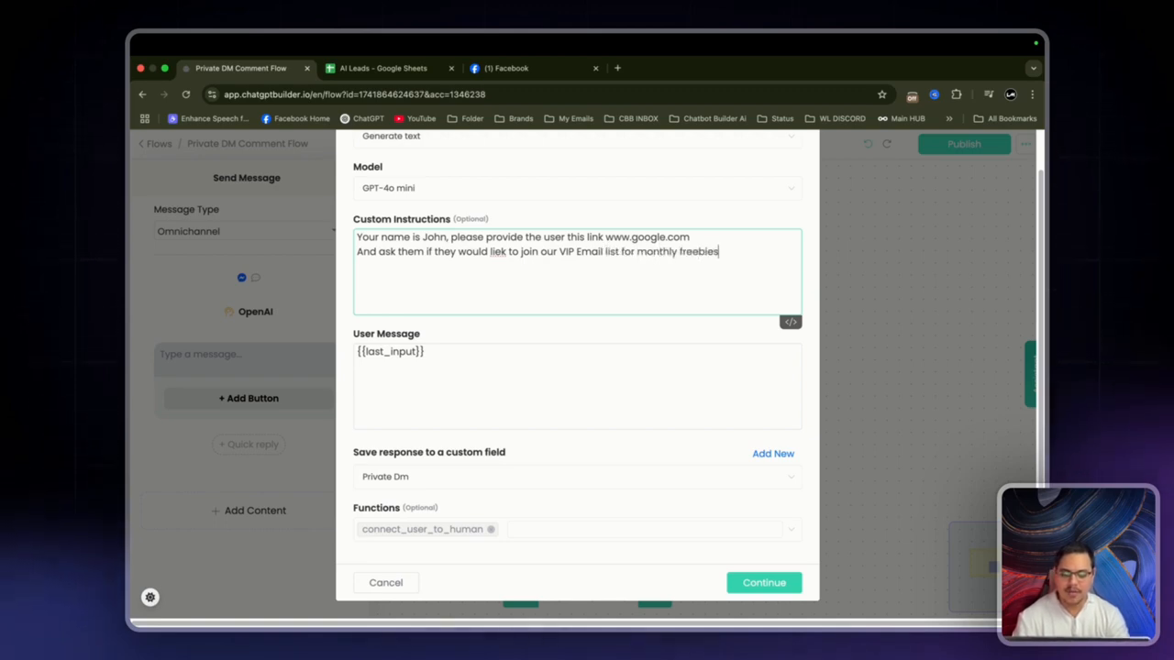
pyautogui.press('BackSpace')
pyautogui.press('BackSpace')
pyautogui.press('BackSpace')
pyautogui.press('BackSpace')
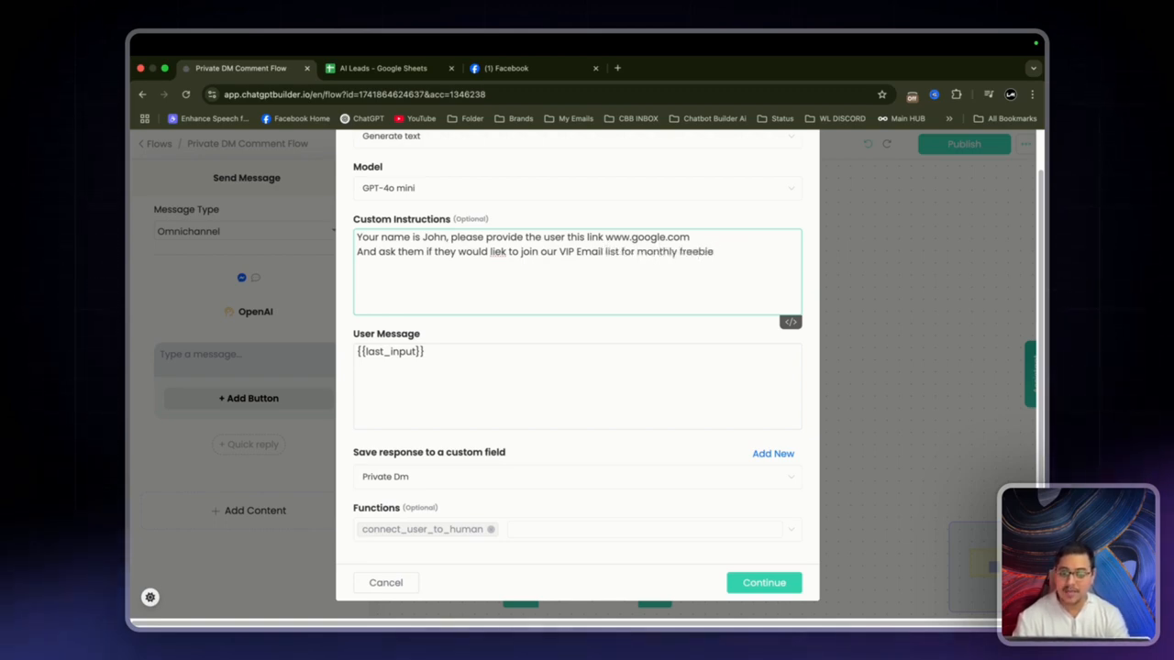
pyautogui.write('s/ Resor')
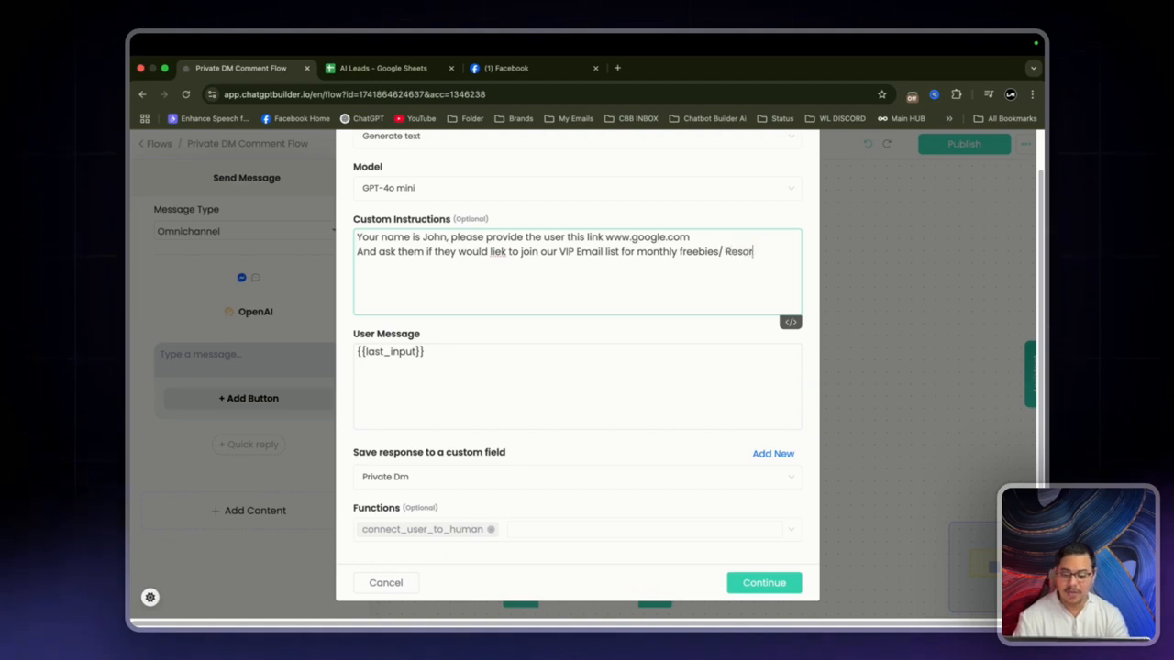
pyautogui.write('ces /')
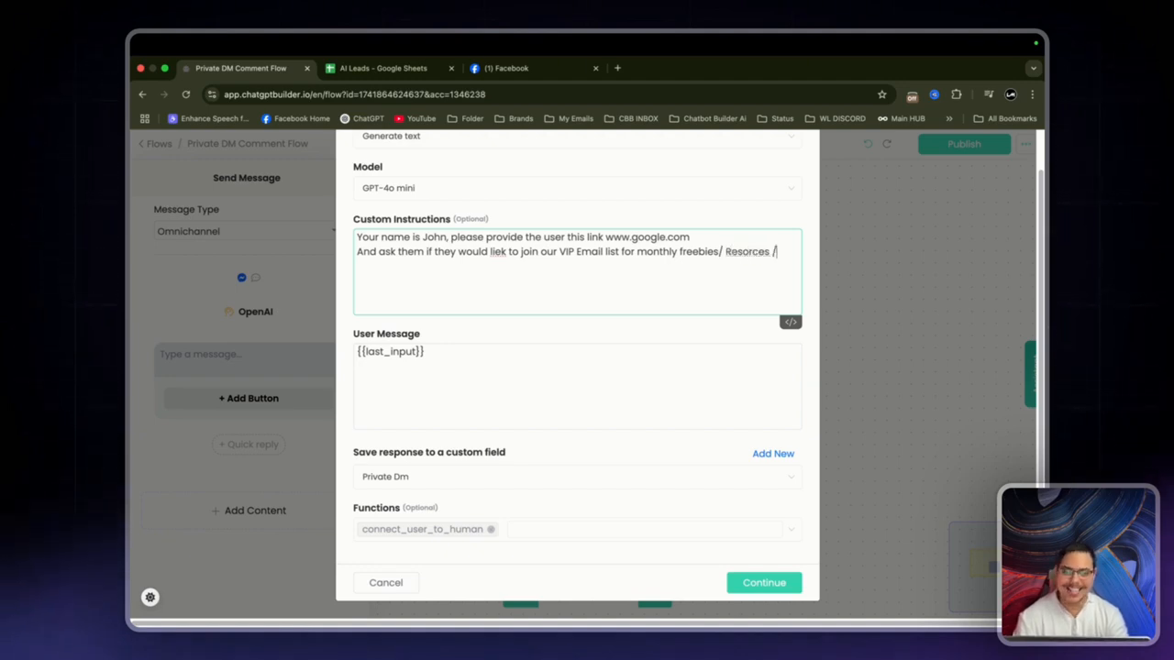
pyautogui.write('. Discounts')
# Step: Correct 'Resorces' to 'Resources' and tidy the punctuation so the line ends 'Discounts.'
pyautogui.rightClick(741, 252)
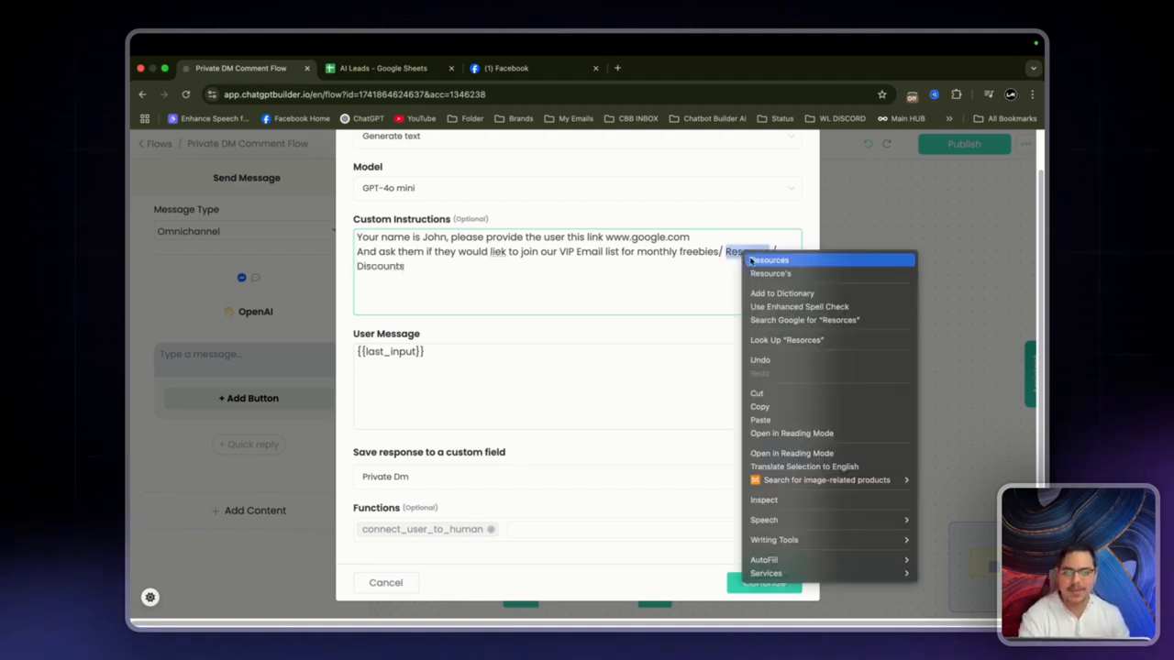
pyautogui.click(762, 259)
pyautogui.click(648, 265)
pyautogui.click(787, 259)
pyautogui.press('BackSpace')
pyautogui.press('BackSpace')
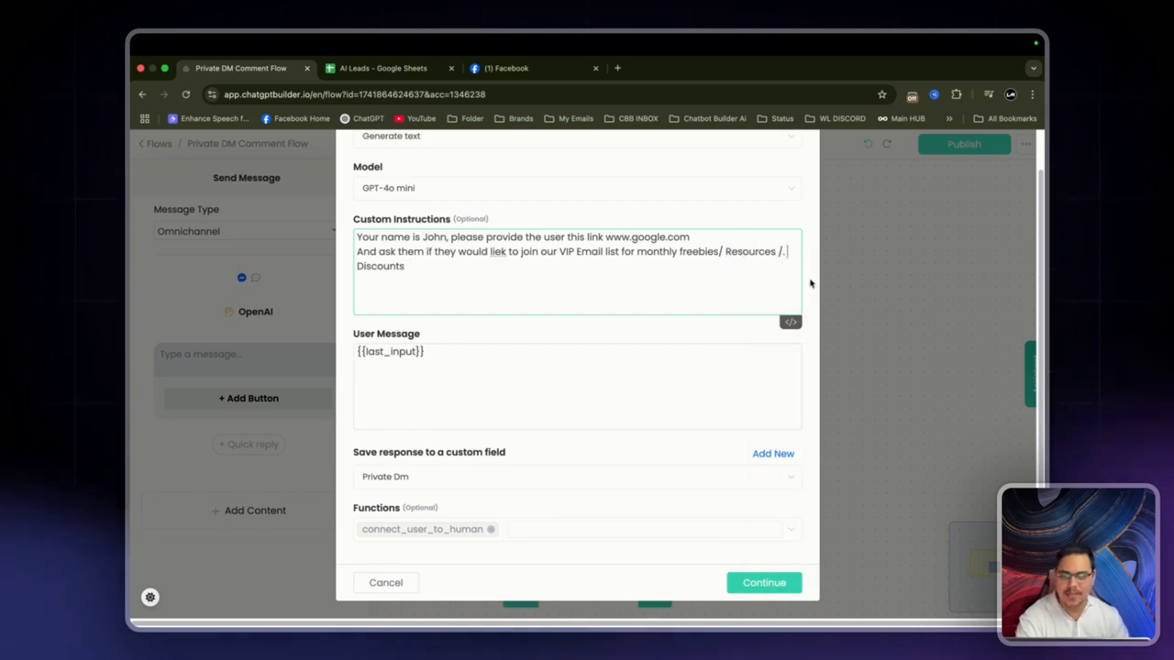
pyautogui.click(430, 265)
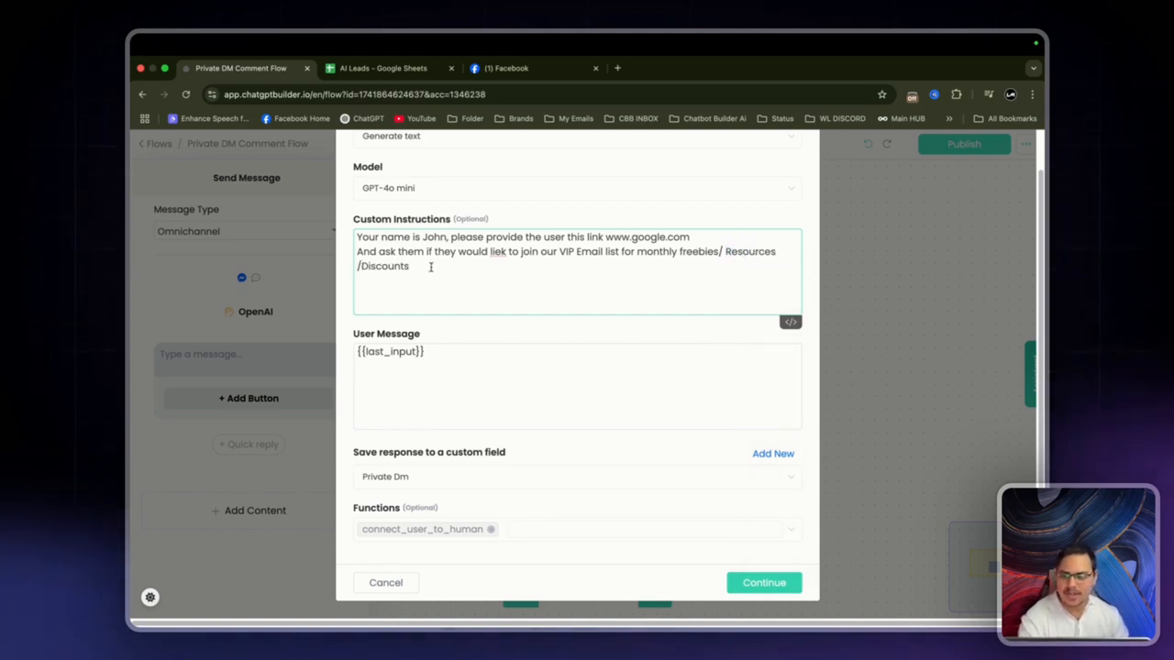
pyautogui.write('.')
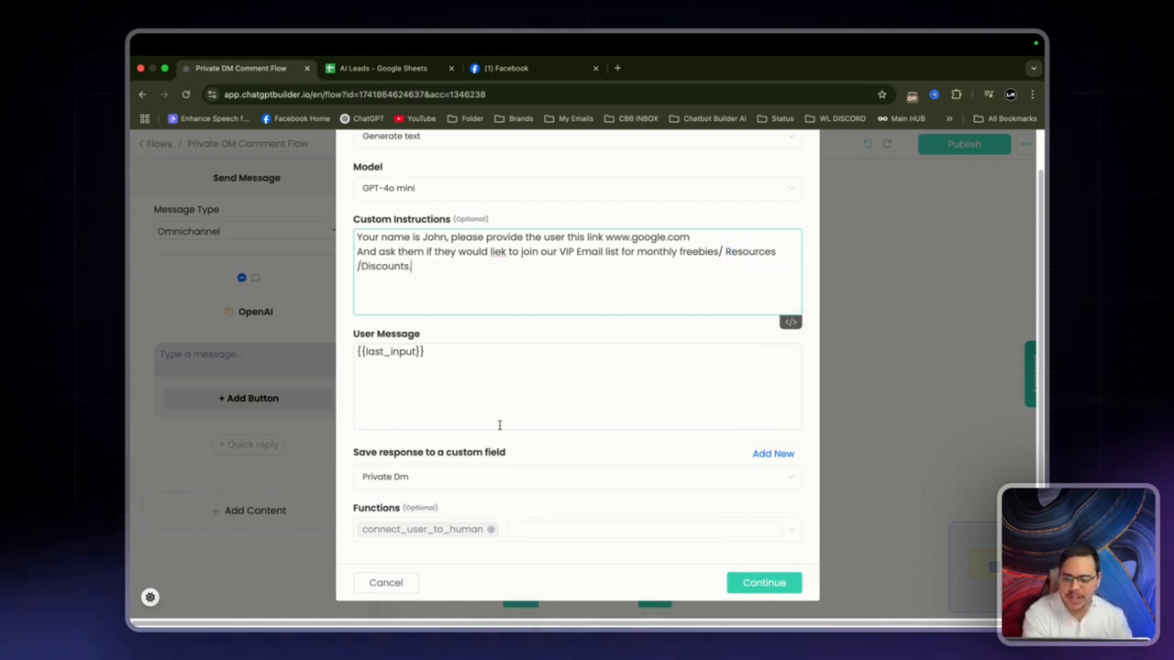
# Step: Remove the connect_user_to_human function from the Functions list
pyautogui.tripleClick(487, 361)
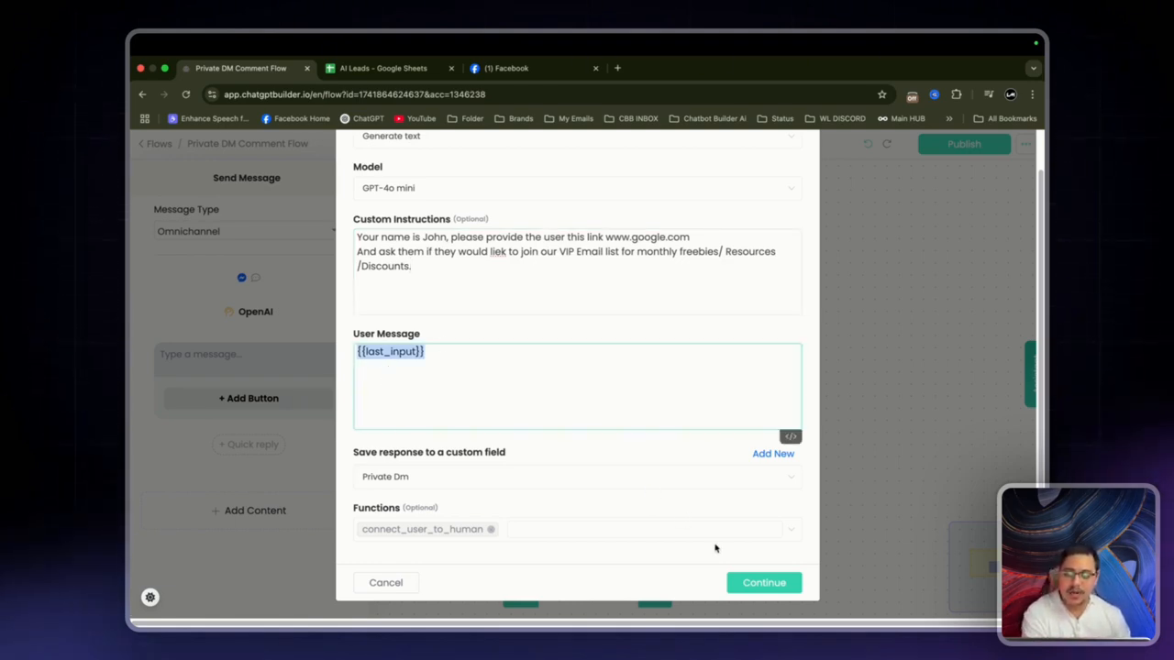
pyautogui.click(492, 530)
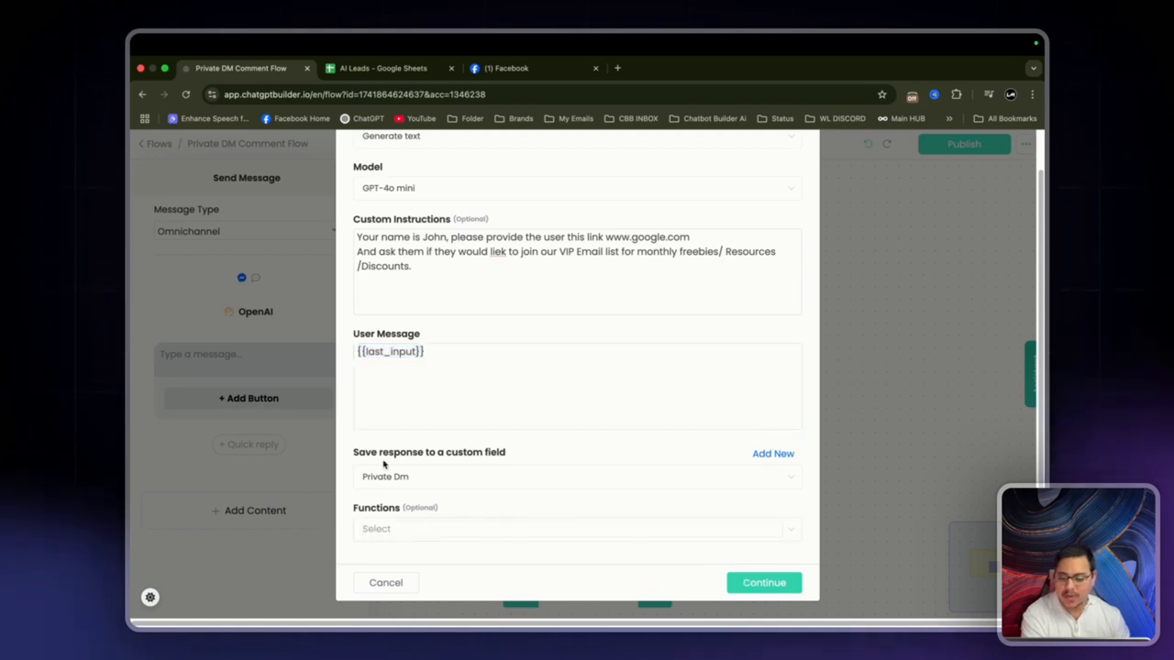
pyautogui.moveTo(344, 452); pyautogui.dragTo(578, 452)
pyautogui.click(557, 453)
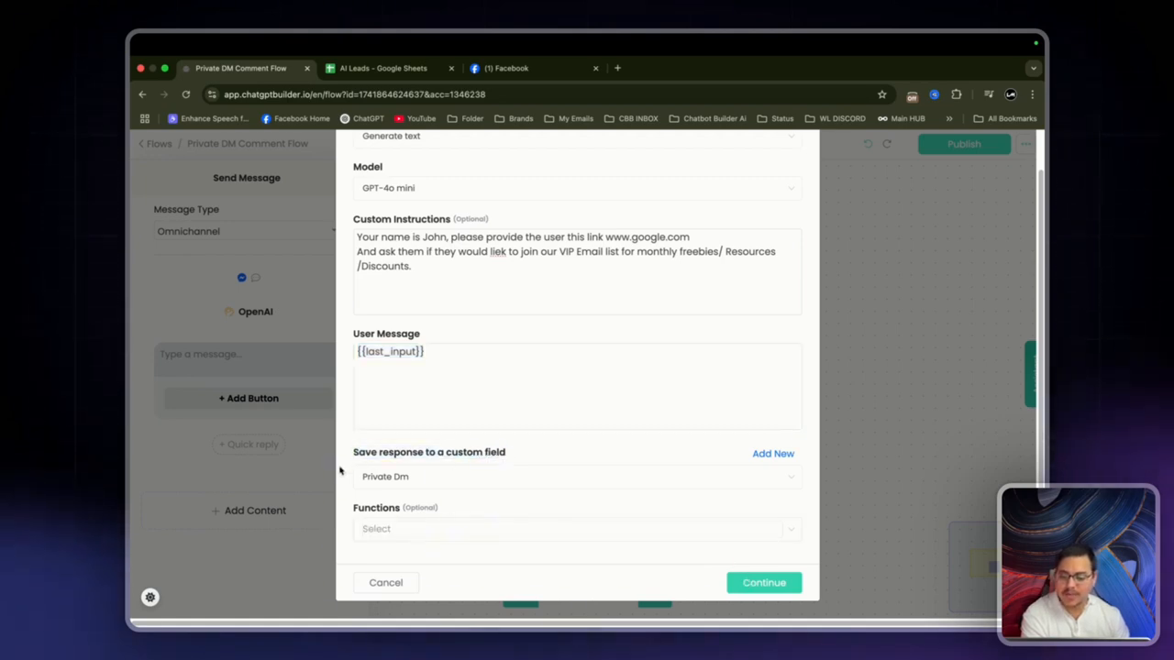
# Step: Set the Send Message text to the {{Private Dm}} variable and move the node to the top-left
pyautogui.click(780, 585)
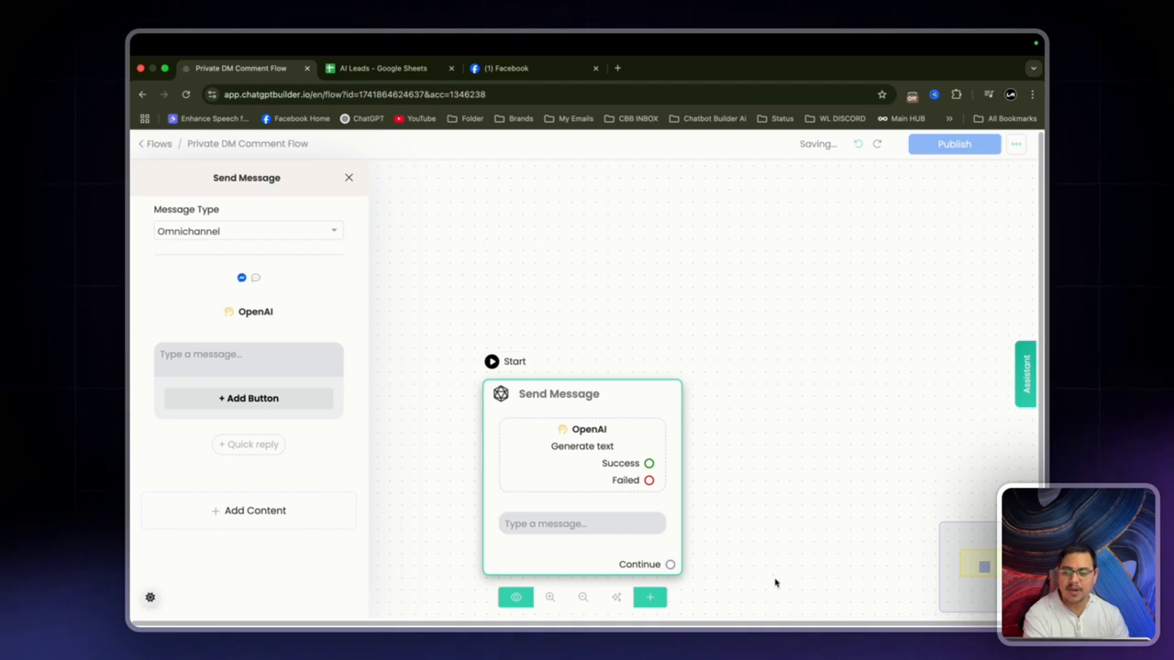
pyautogui.click(327, 366)
pyautogui.write('{')
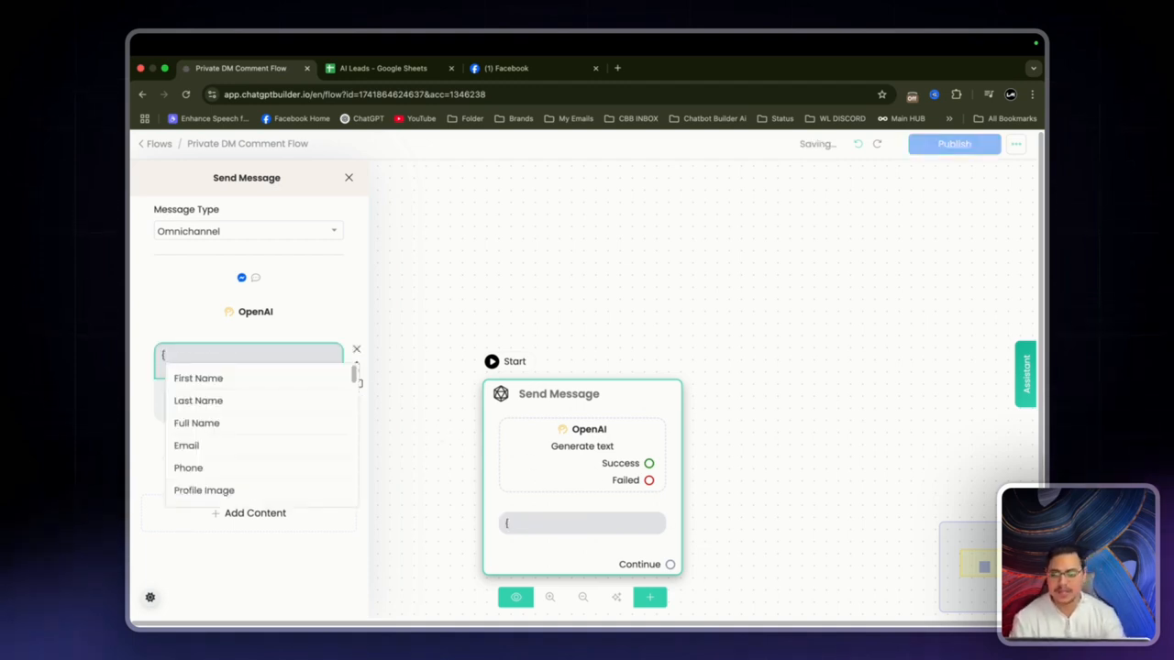
pyautogui.write('pr')
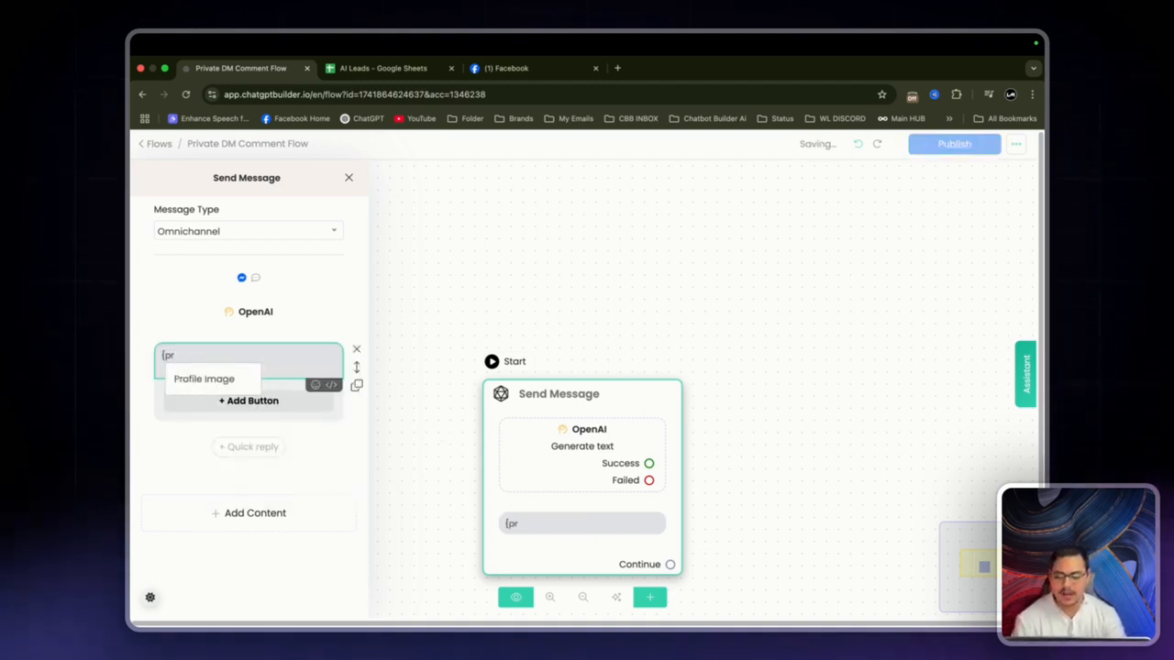
pyautogui.press('BackSpace')
pyautogui.press('BackSpace')
pyautogui.click(553, 296)
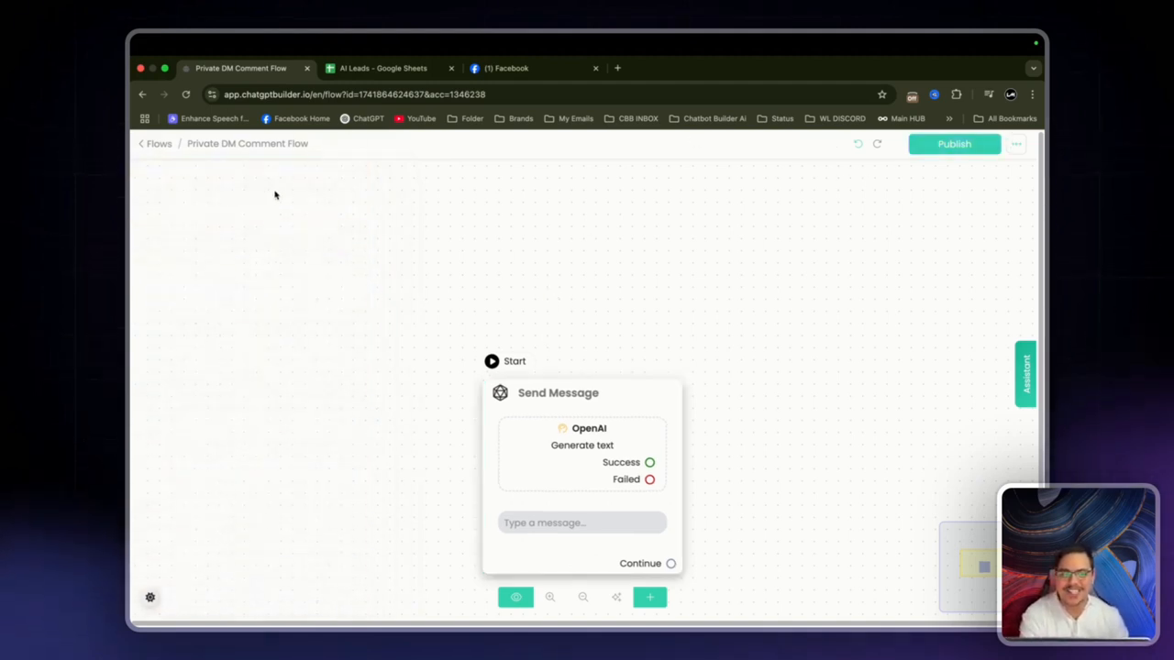
pyautogui.click(220, 369)
pyautogui.write('{pr')
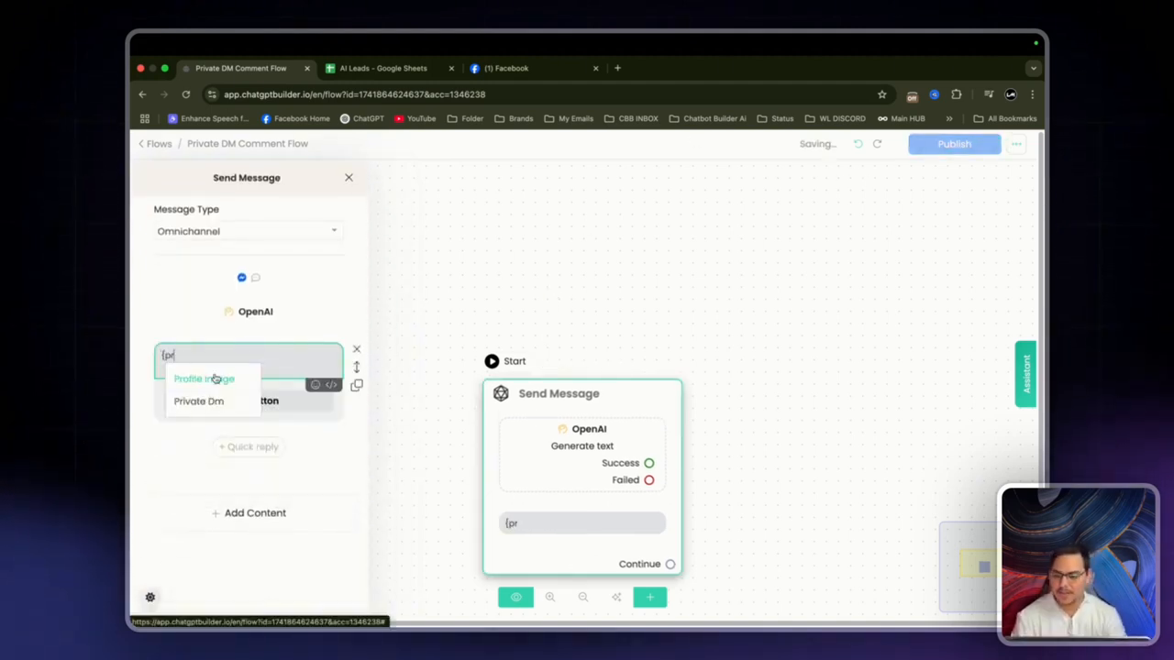
pyautogui.click(195, 400)
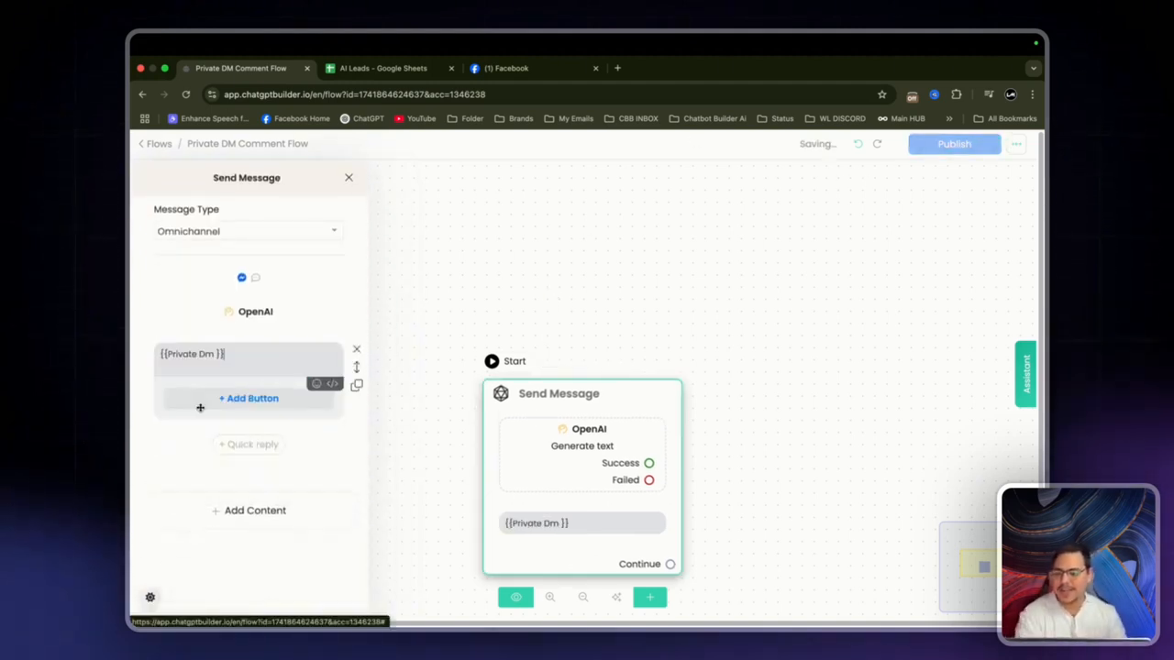
pyautogui.click(430, 336)
pyautogui.moveTo(529, 381); pyautogui.dragTo(255, 258)
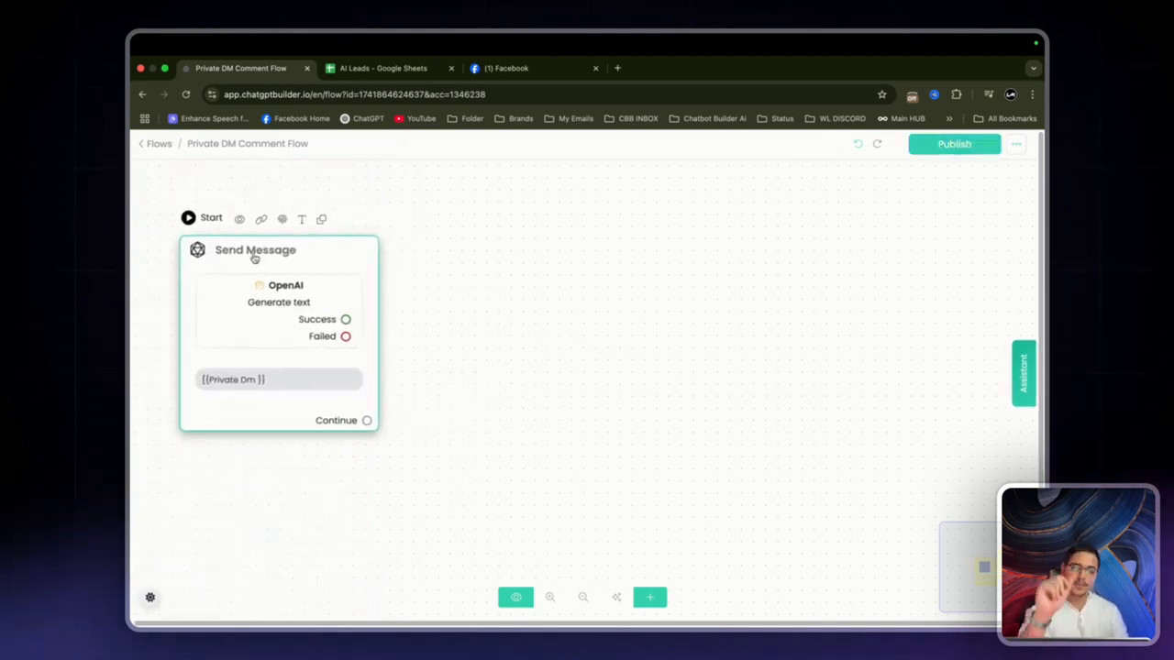
pyautogui.click(251, 288)
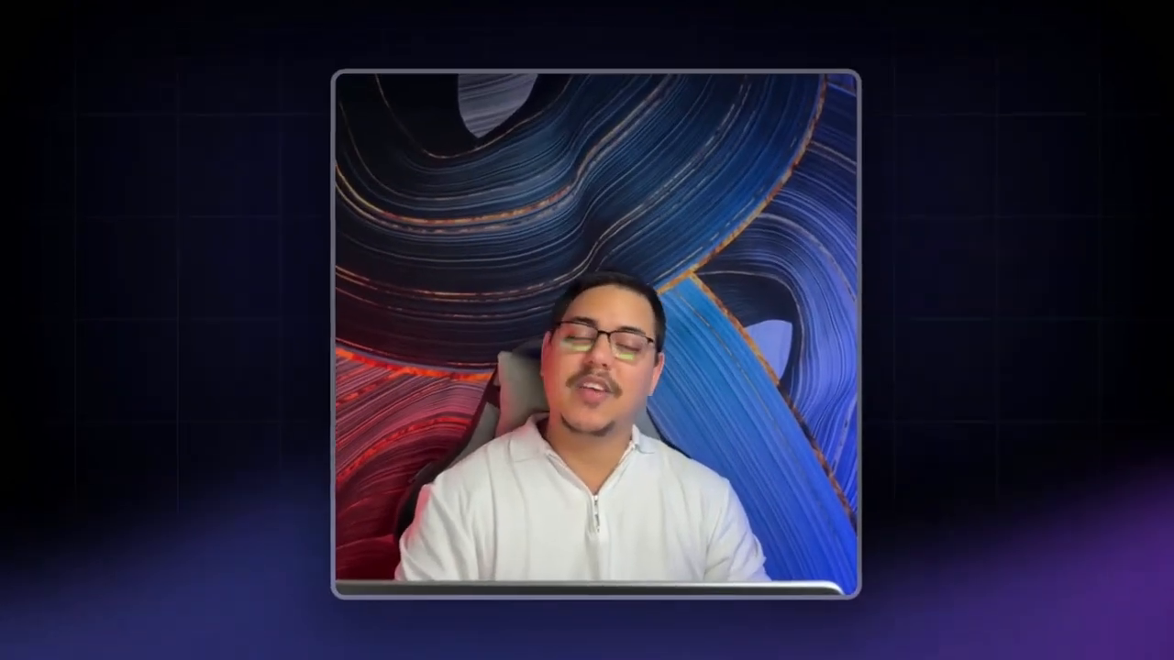
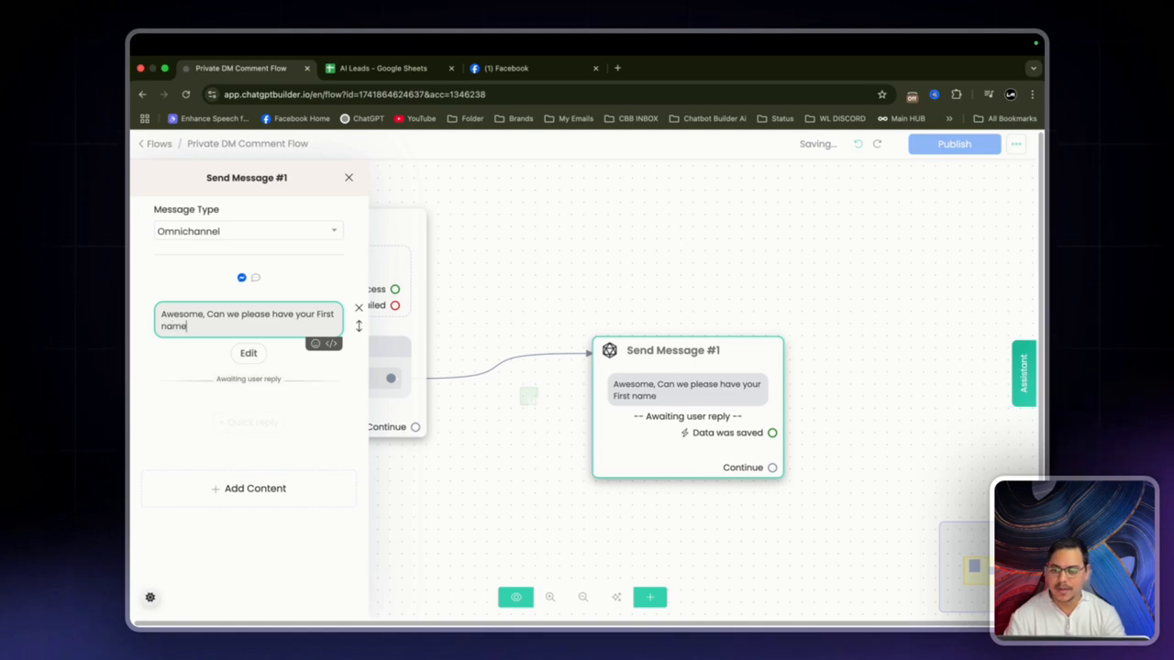
# Step: Open the Get User Data reply settings for the 'Can we please have your First name' question
pyautogui.click(249, 352)
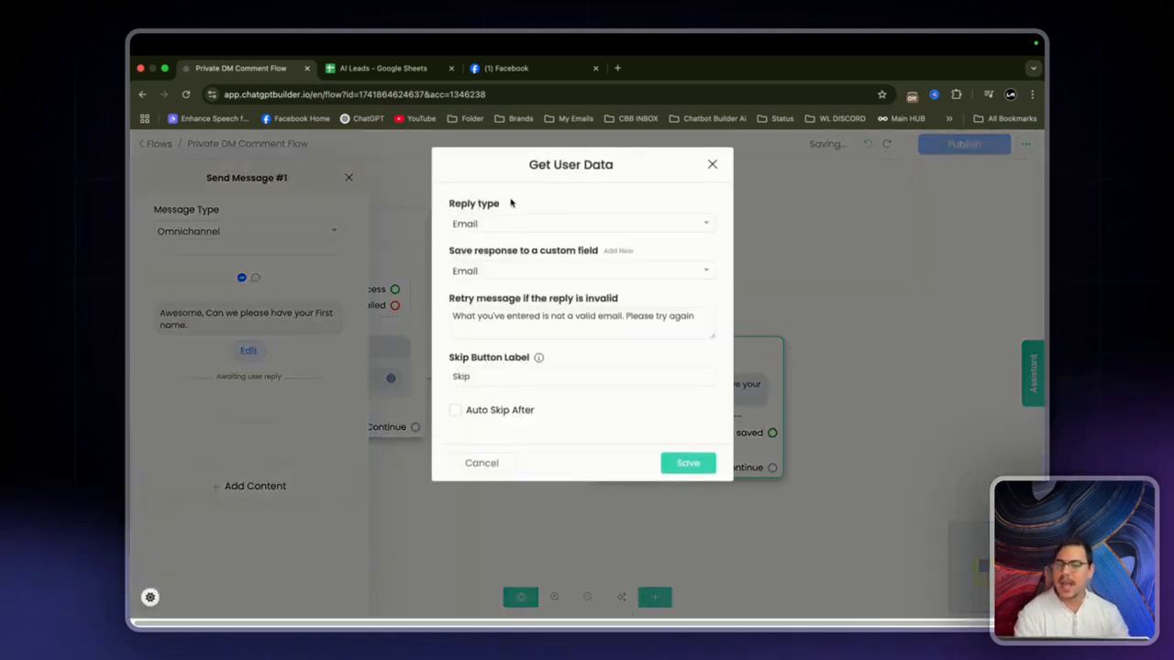
# Step: Store replies as Text in the First Name field, then attach a new step after Collect First Name
pyautogui.click(491, 223)
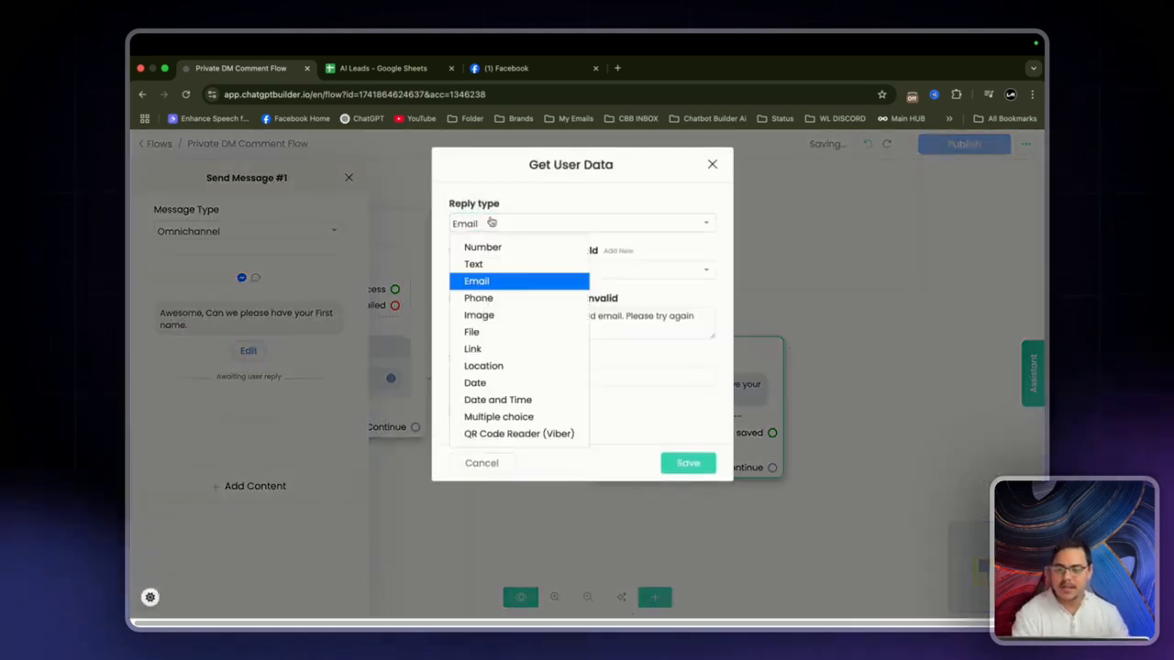
pyautogui.click(489, 267)
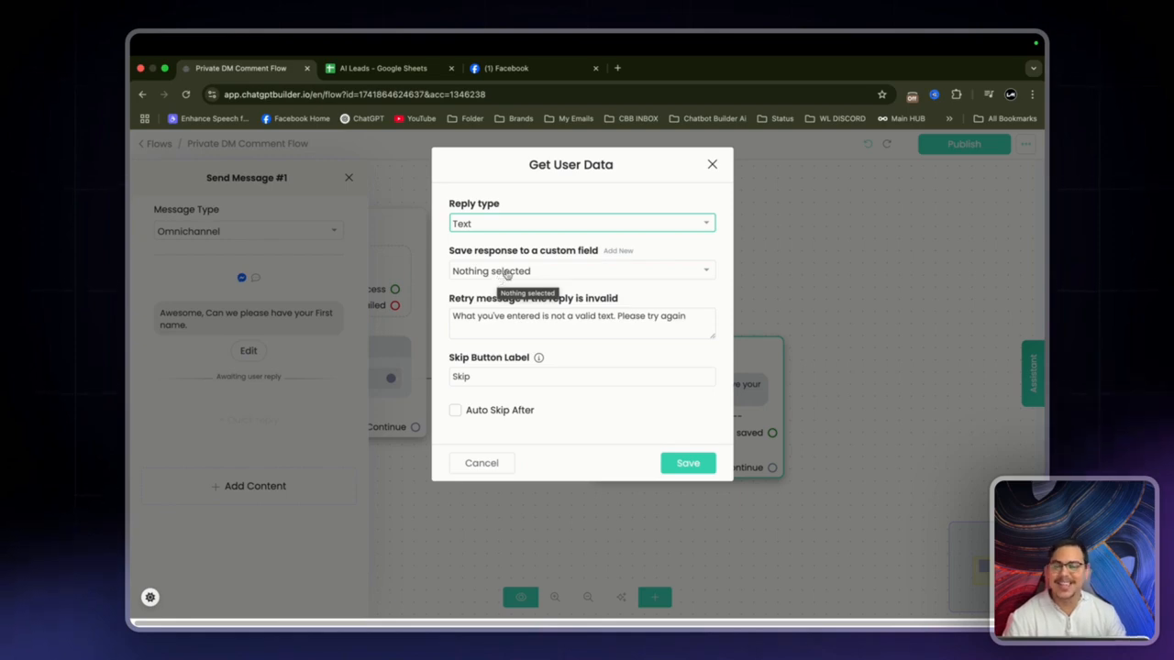
pyautogui.click(509, 271)
pyautogui.write('first')
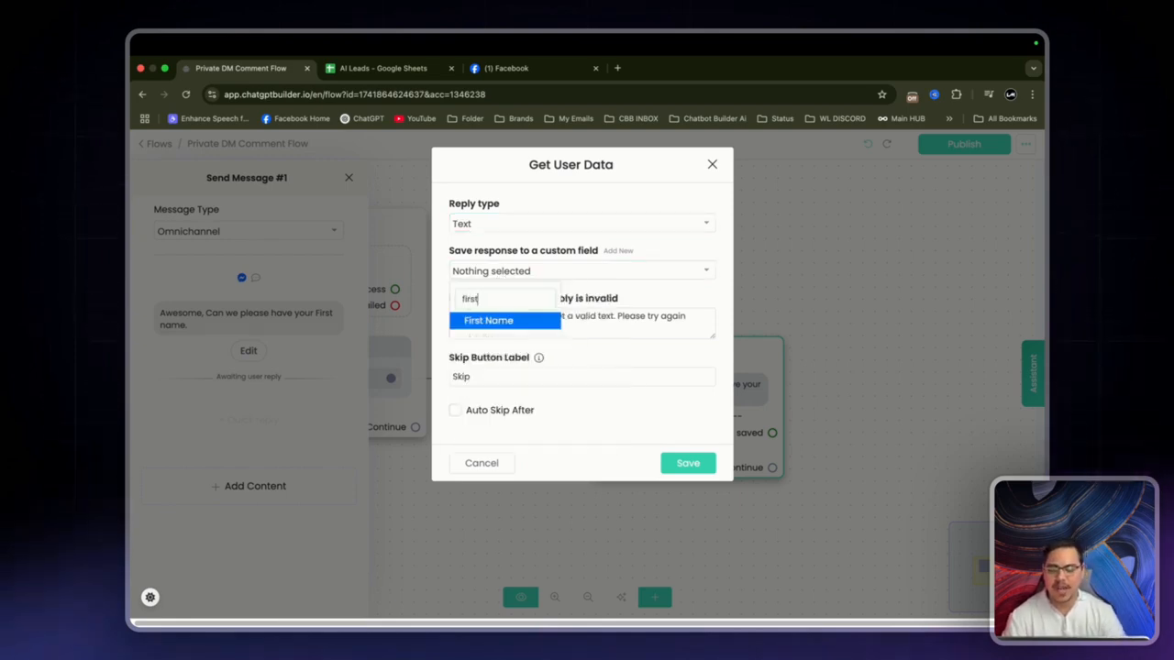
pyautogui.click(507, 321)
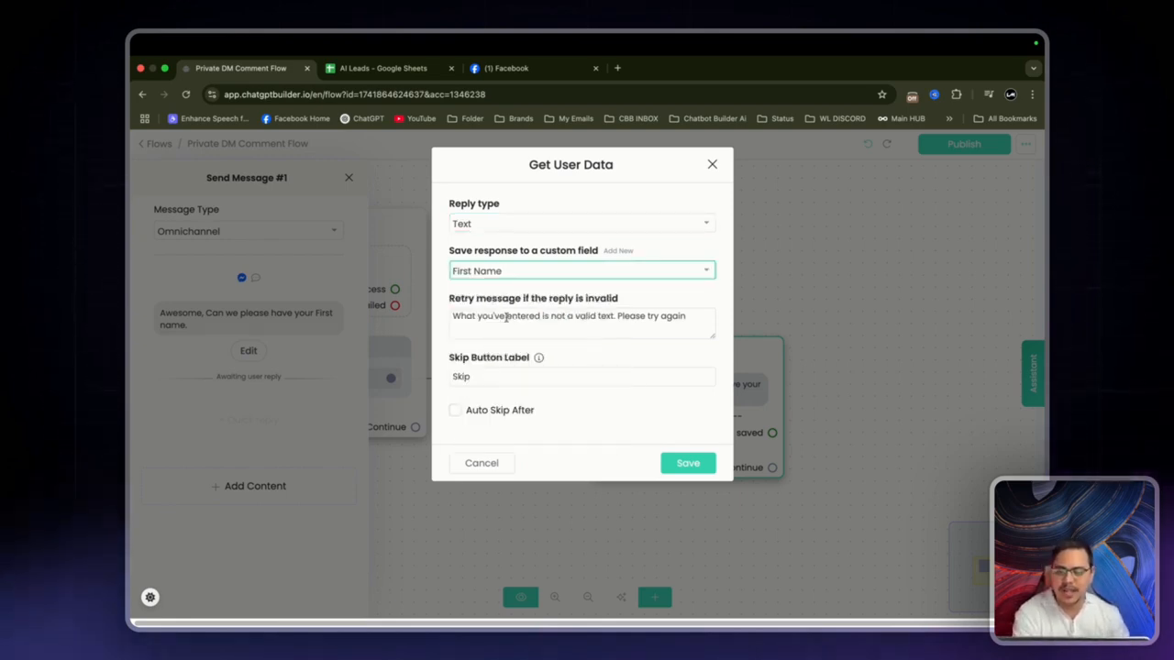
pyautogui.click(688, 463)
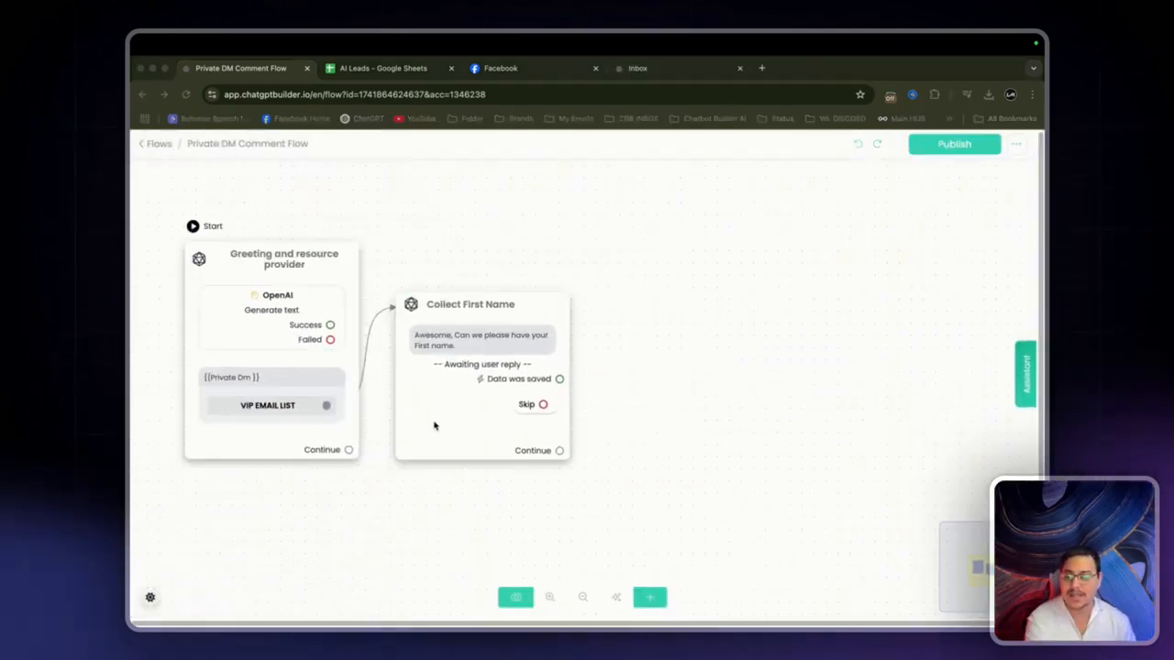
pyautogui.click(553, 446)
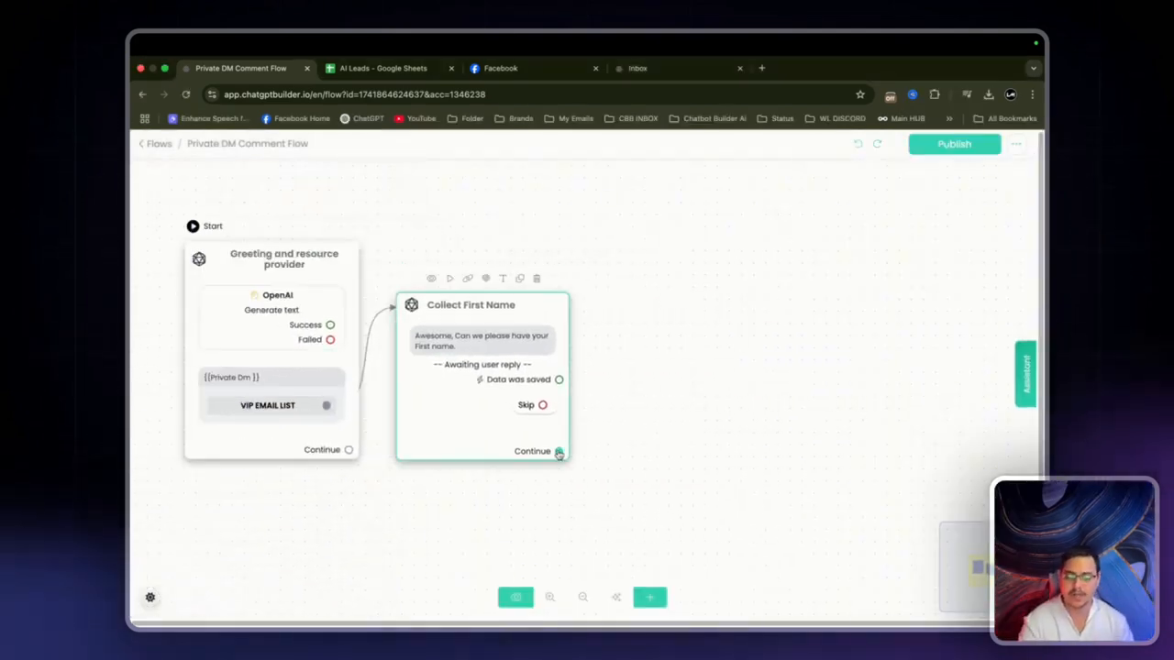
pyautogui.moveTo(559, 453); pyautogui.dragTo(670, 340)
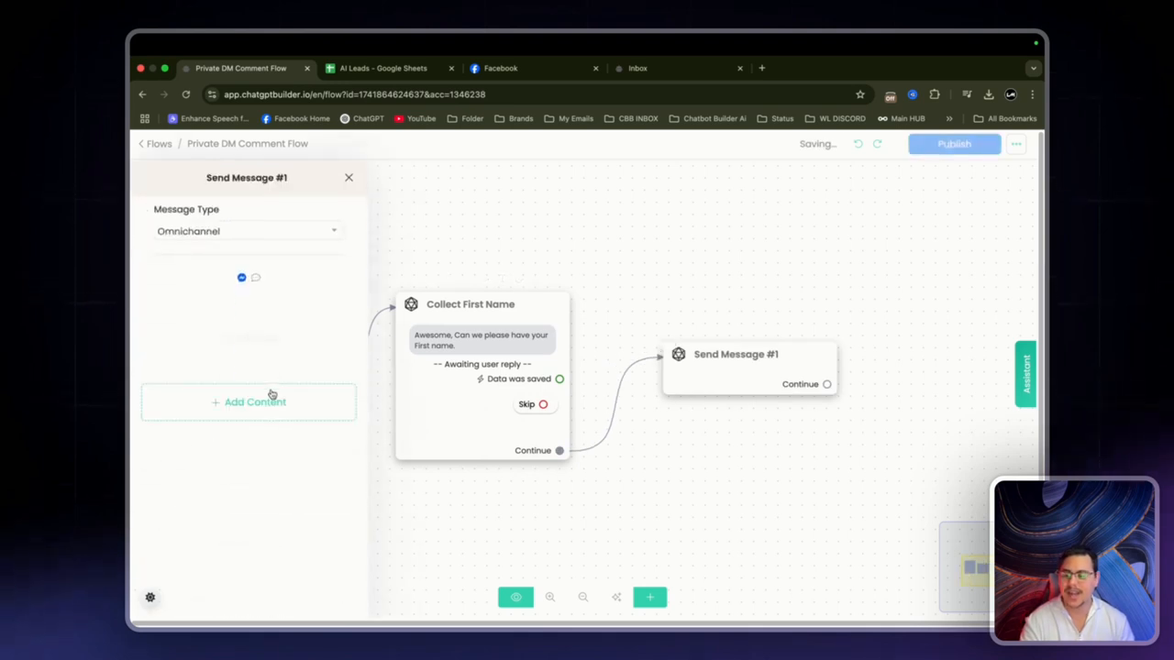
# Step: Ask 'Thank you {{first_name}} now we just need your email' and save replies to Email
pyautogui.click(270, 396)
pyautogui.click(193, 240)
pyautogui.click(274, 312)
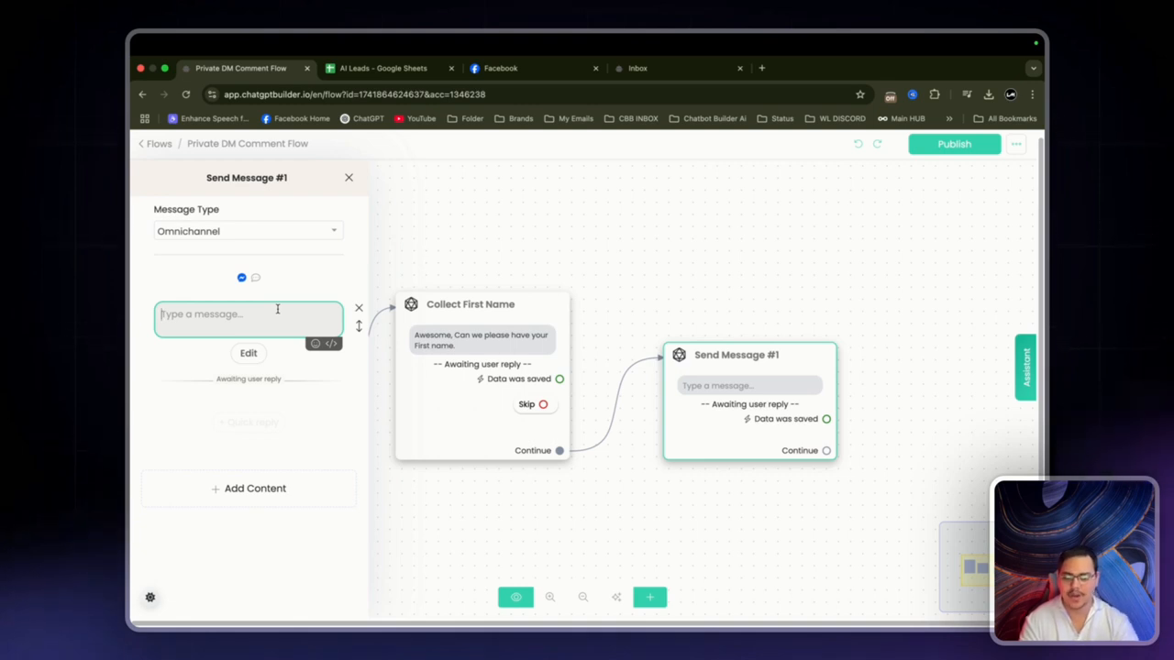
pyautogui.write('Thank oyu')
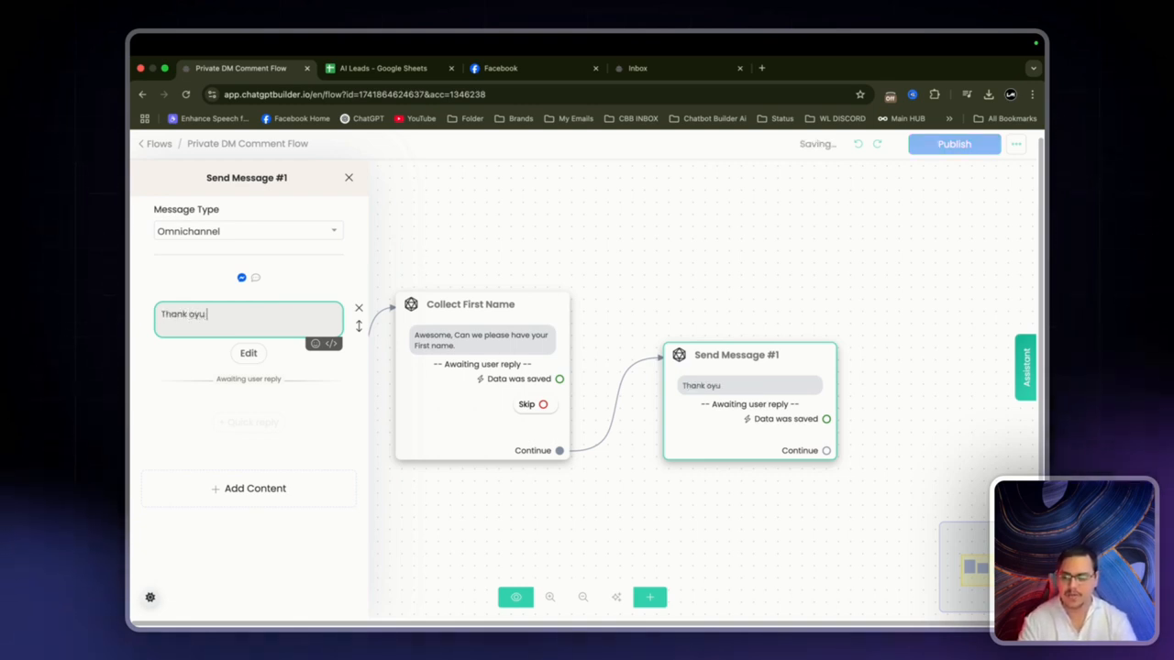
pyautogui.press('BackSpace')
pyautogui.press('BackSpace')
pyautogui.press('BackSpace')
pyautogui.write('you {firs')
pyautogui.click(267, 335)
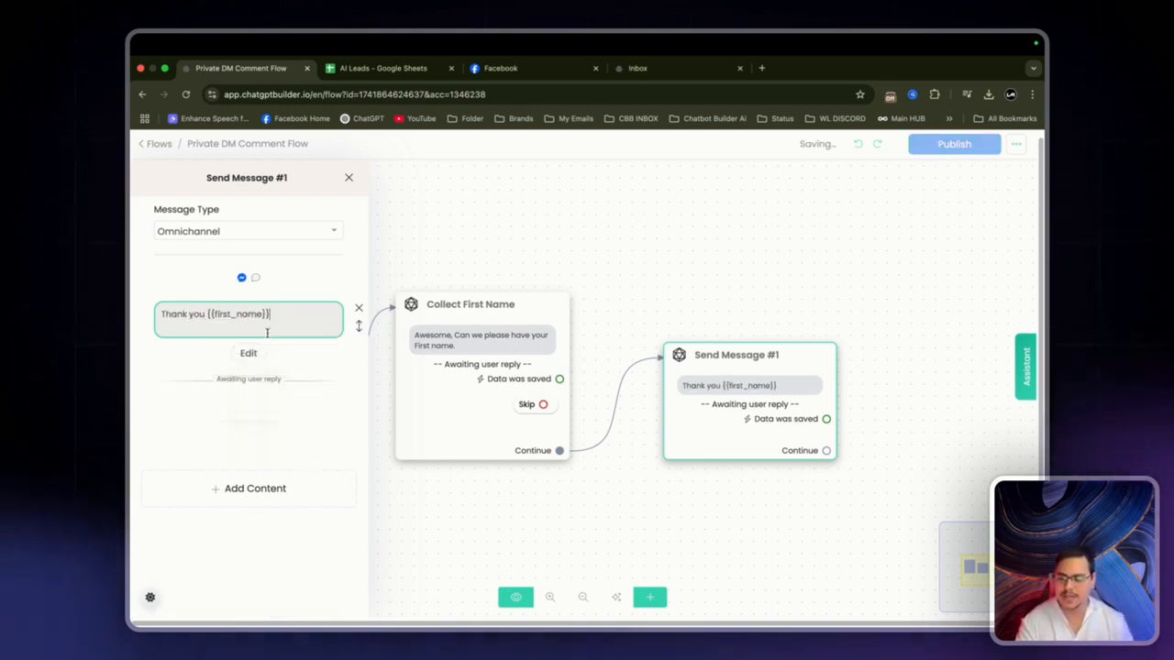
pyautogui.write('now we')
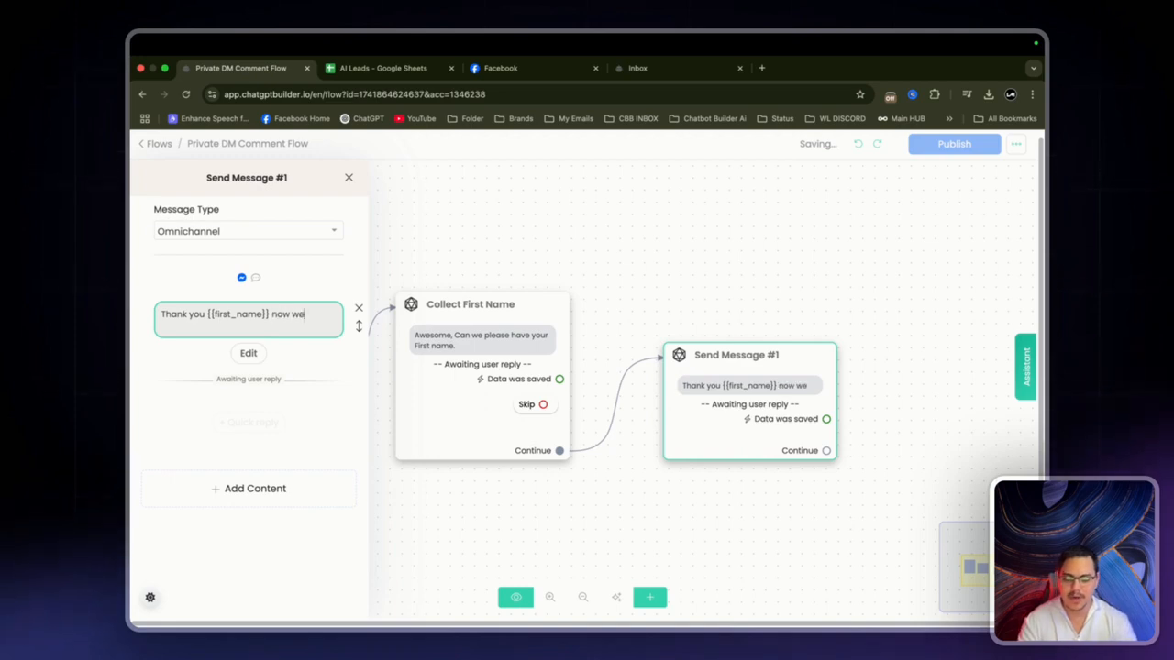
pyautogui.write(' just need your e')
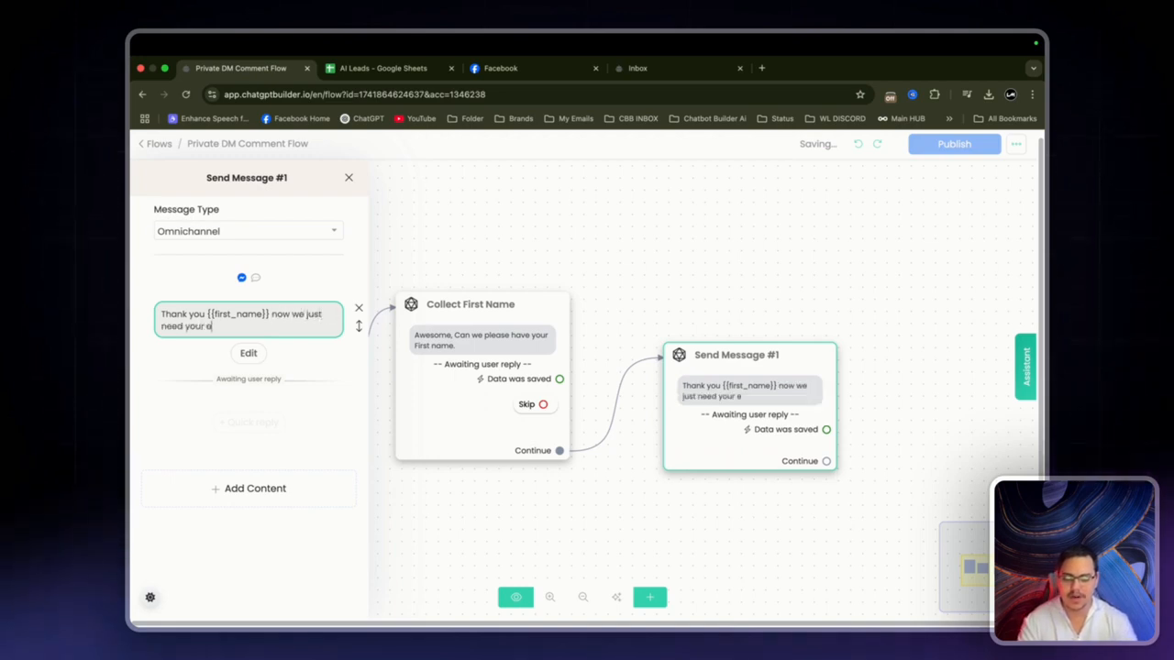
pyautogui.write('mail.')
pyautogui.click(249, 353)
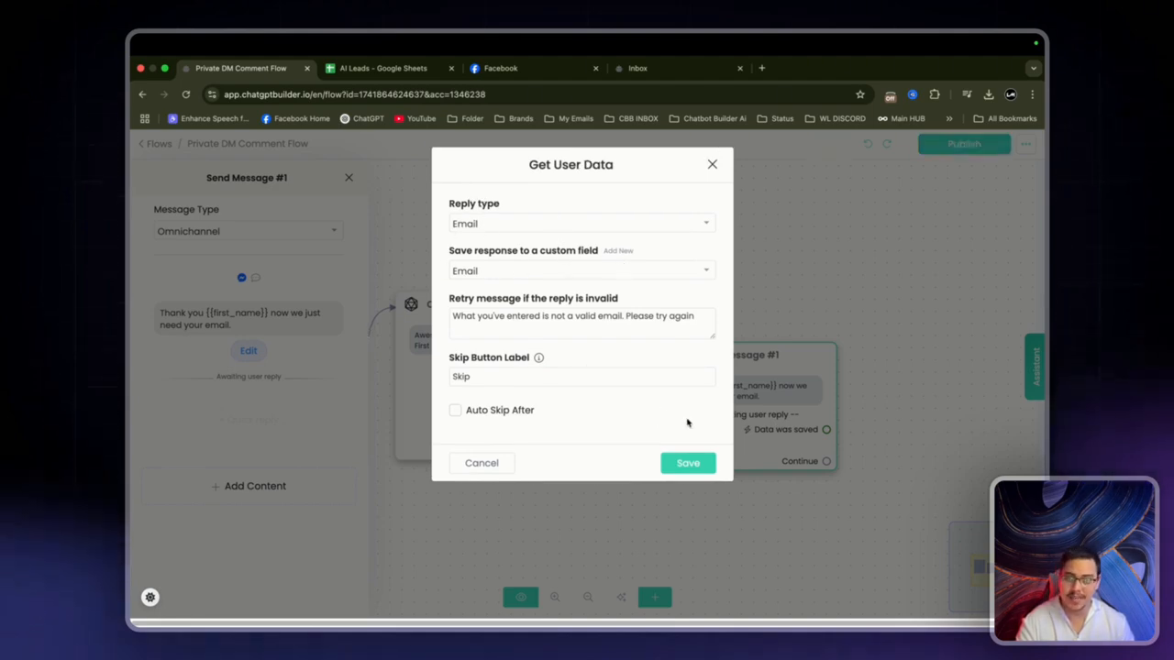
pyautogui.click(706, 470)
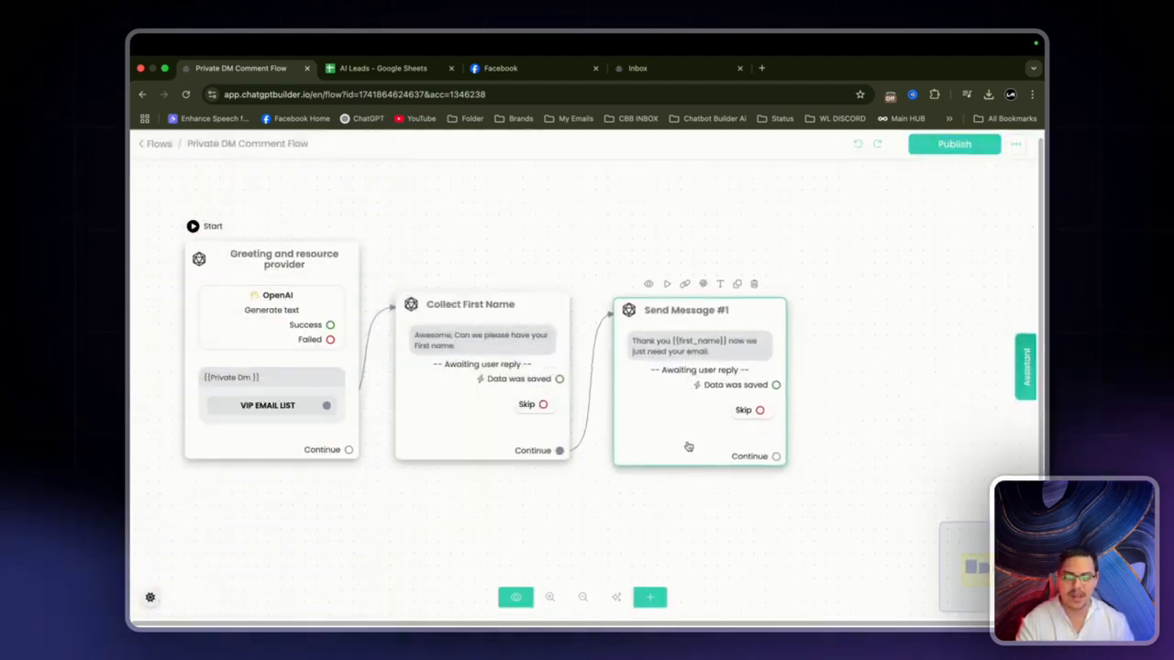
# Step: Attach a new step to the email question's 'Data was saved' path
pyautogui.moveTo(663, 435); pyautogui.dragTo(669, 442)
pyautogui.moveTo(887, 437); pyautogui.dragTo(688, 451)
pyautogui.scroll(-2, 688, 450)
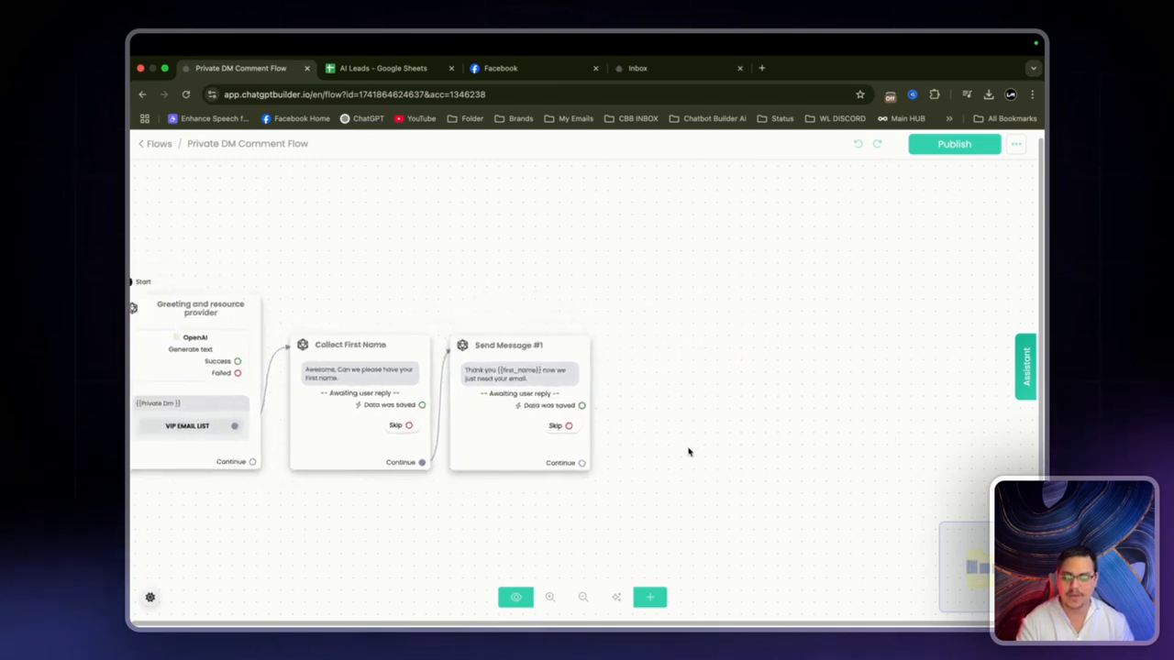
pyautogui.moveTo(581, 405); pyautogui.dragTo(629, 359)
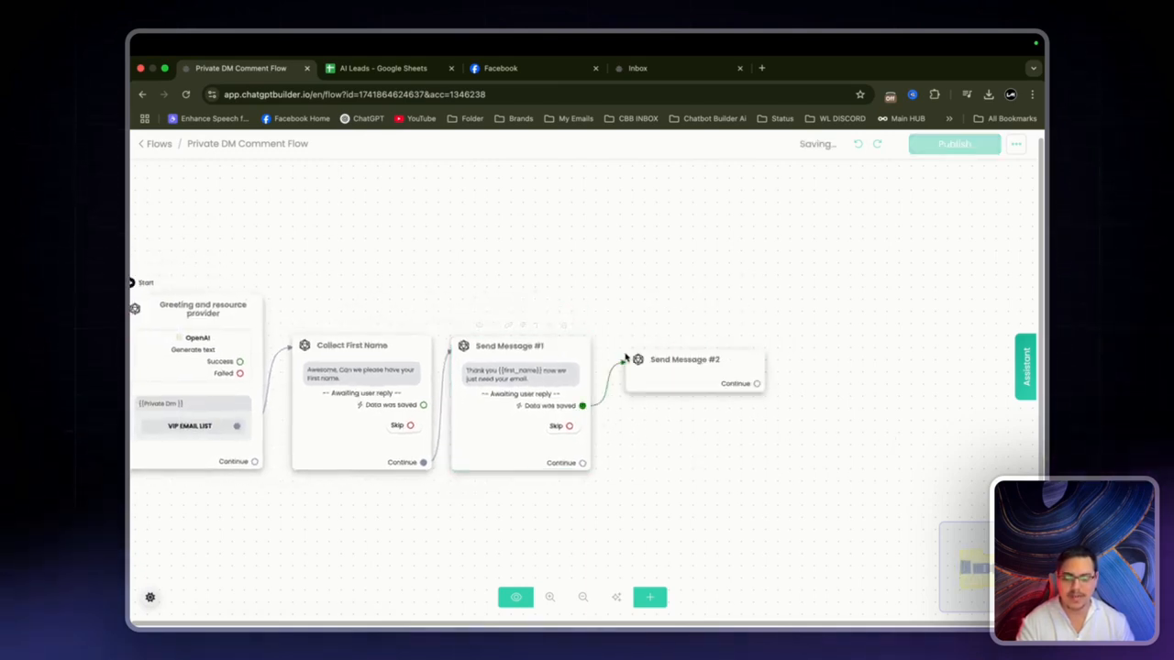
# Step: Make the new step Set Email Opt-In and connect another step from its Continue port
pyautogui.click(245, 417)
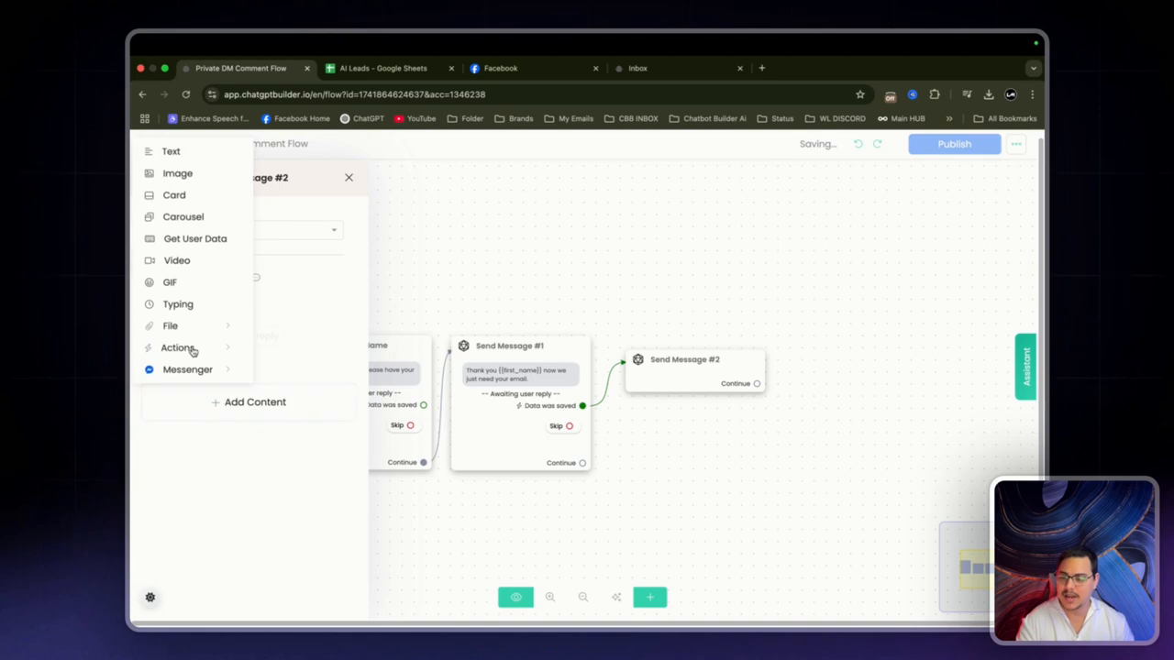
pyautogui.moveTo(191, 350)
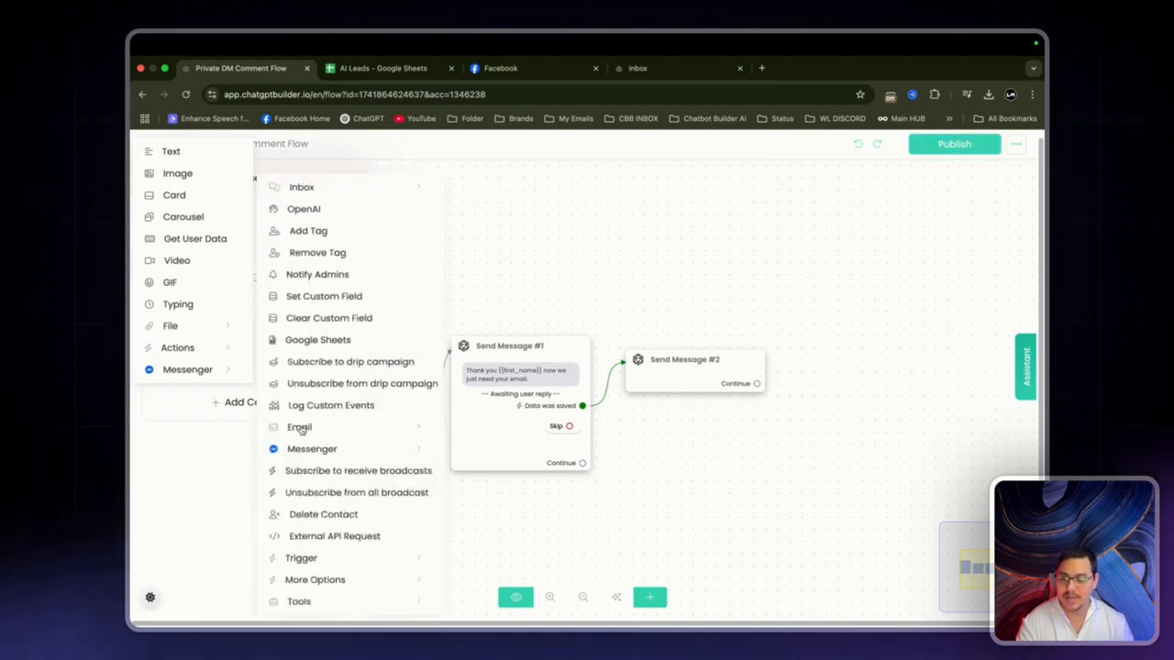
pyautogui.moveTo(303, 429)
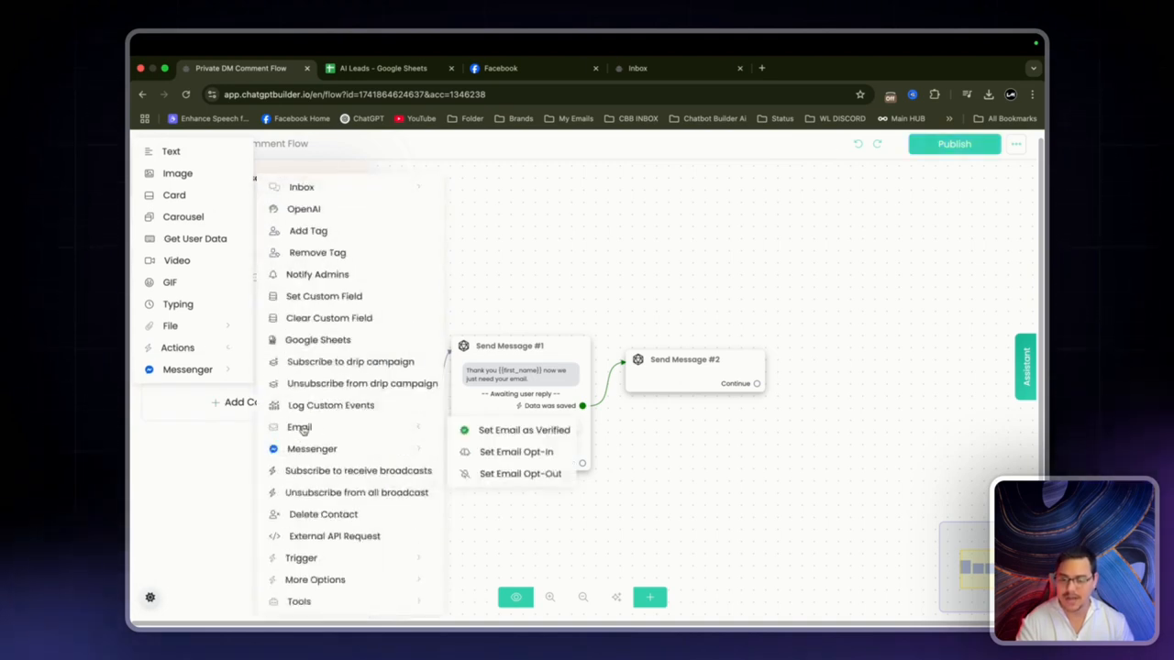
pyautogui.click(507, 454)
pyautogui.click(667, 397)
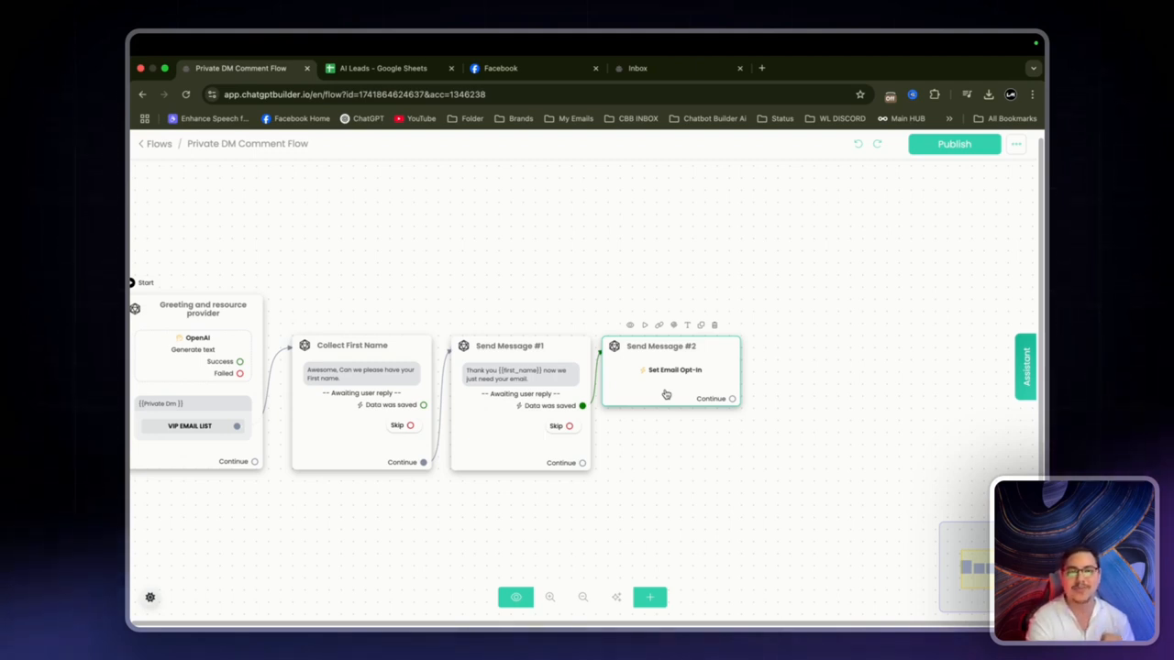
pyautogui.moveTo(666, 394); pyautogui.dragTo(668, 394)
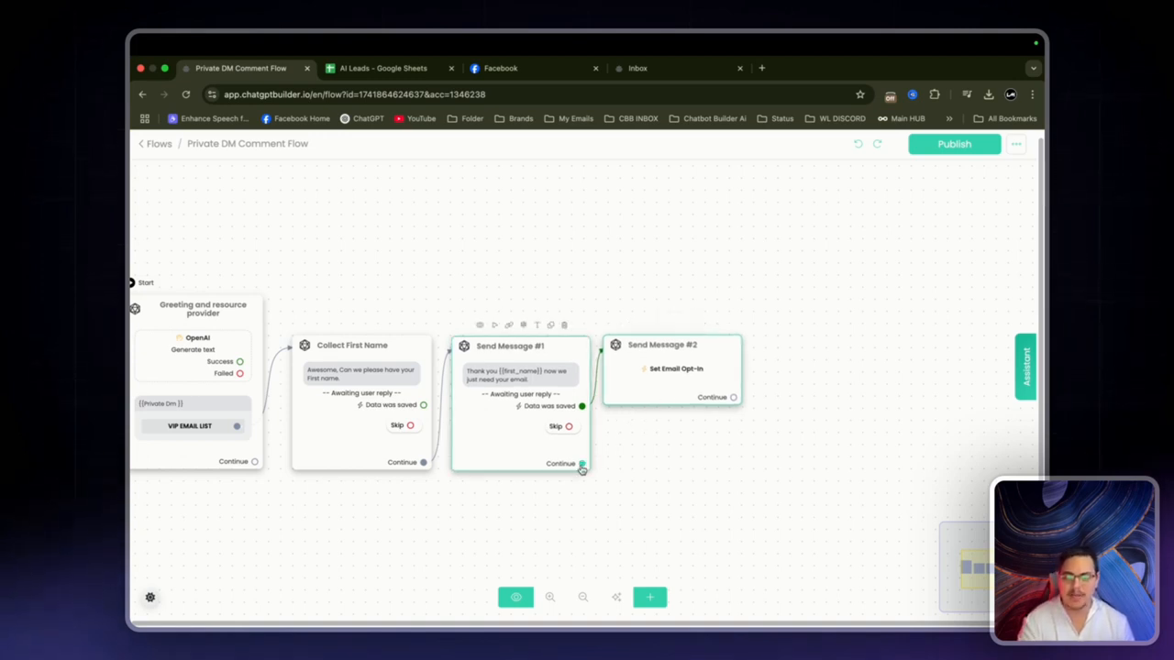
pyautogui.moveTo(734, 397); pyautogui.dragTo(785, 323)
# Step: Add a Google Sheets action to the third step
pyautogui.click(216, 405)
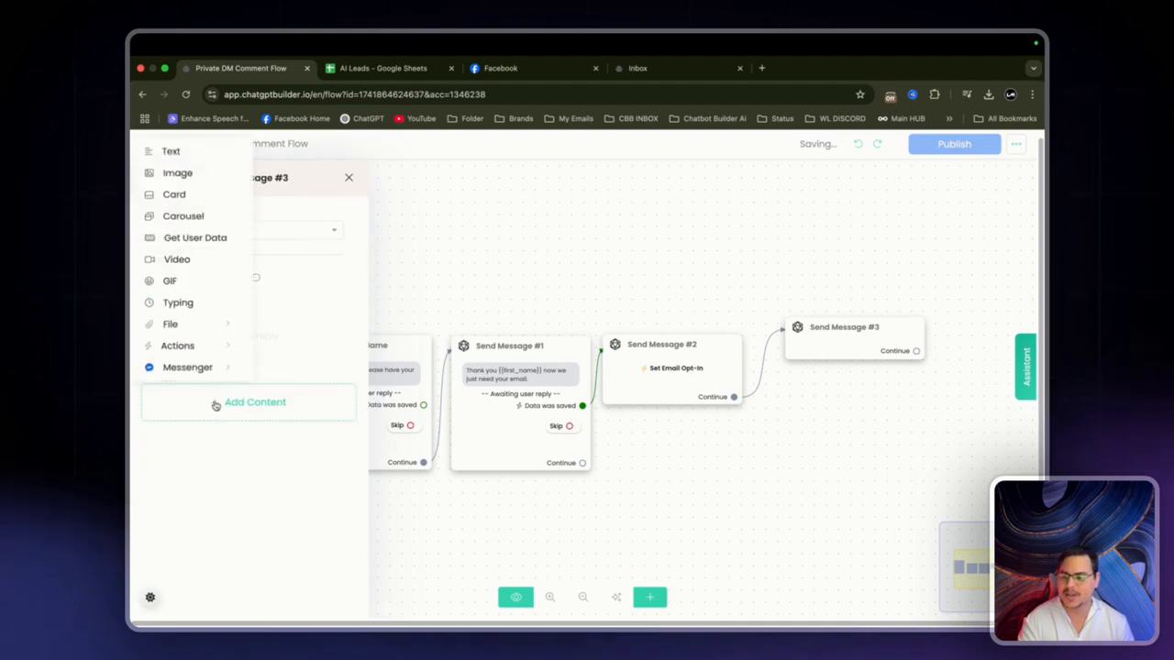
pyautogui.moveTo(191, 358)
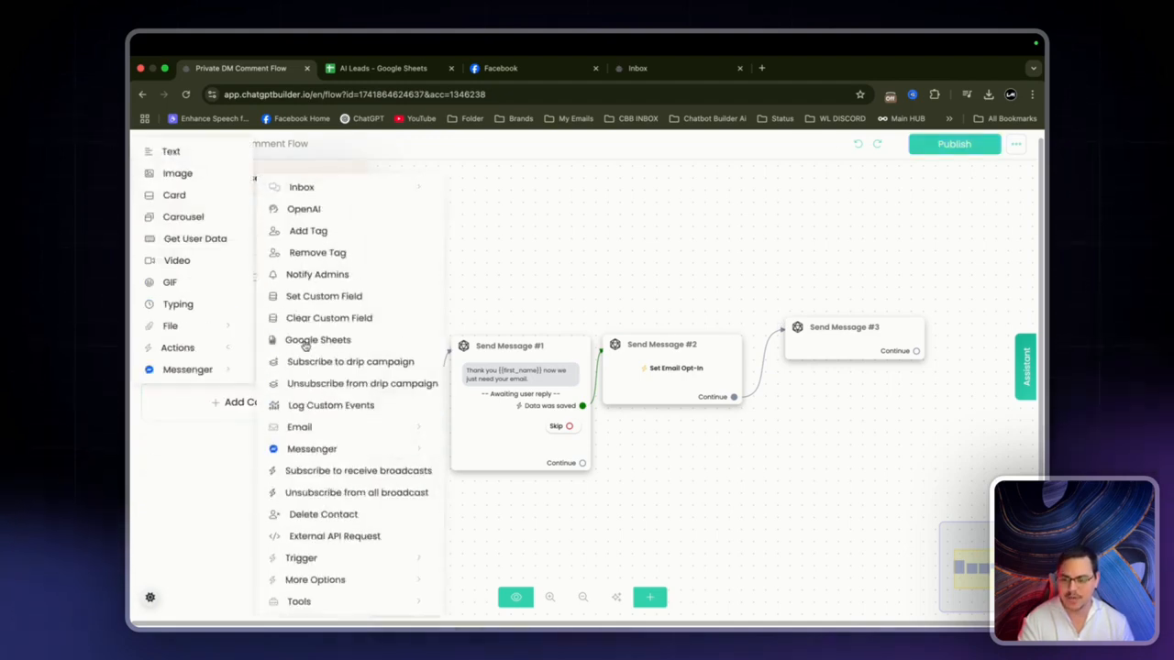
pyautogui.click(299, 339)
pyautogui.click(282, 311)
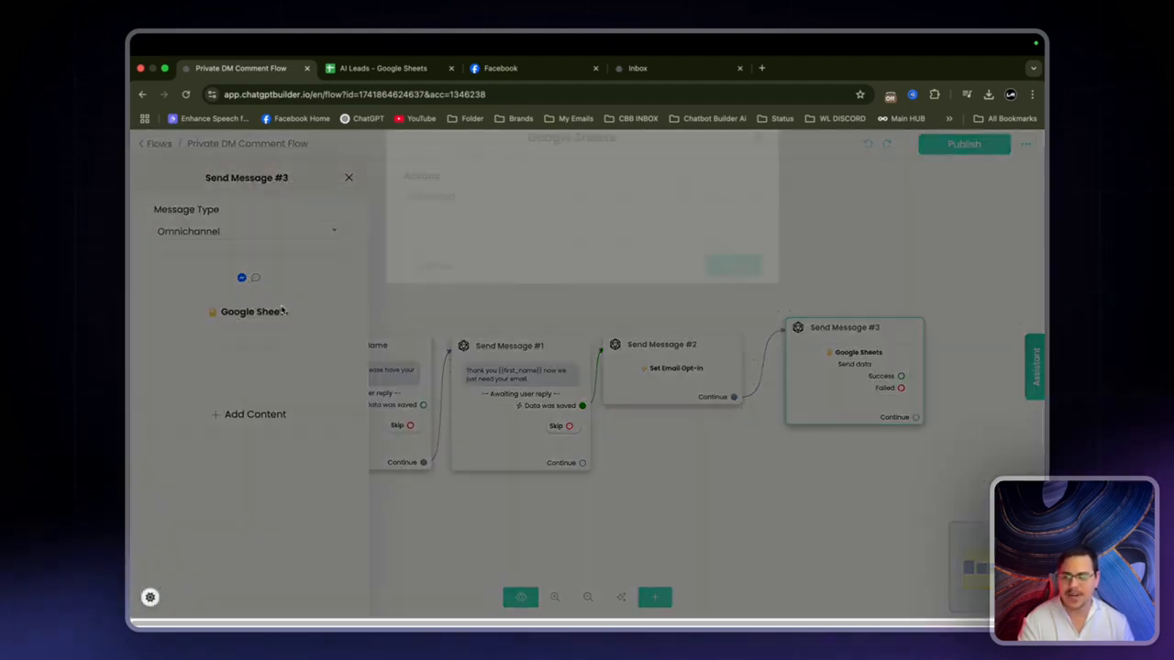
# Step: Target Comment Leads Sheet1, mapping First Name to Name and Email to Email, and save
pyautogui.click(457, 278)
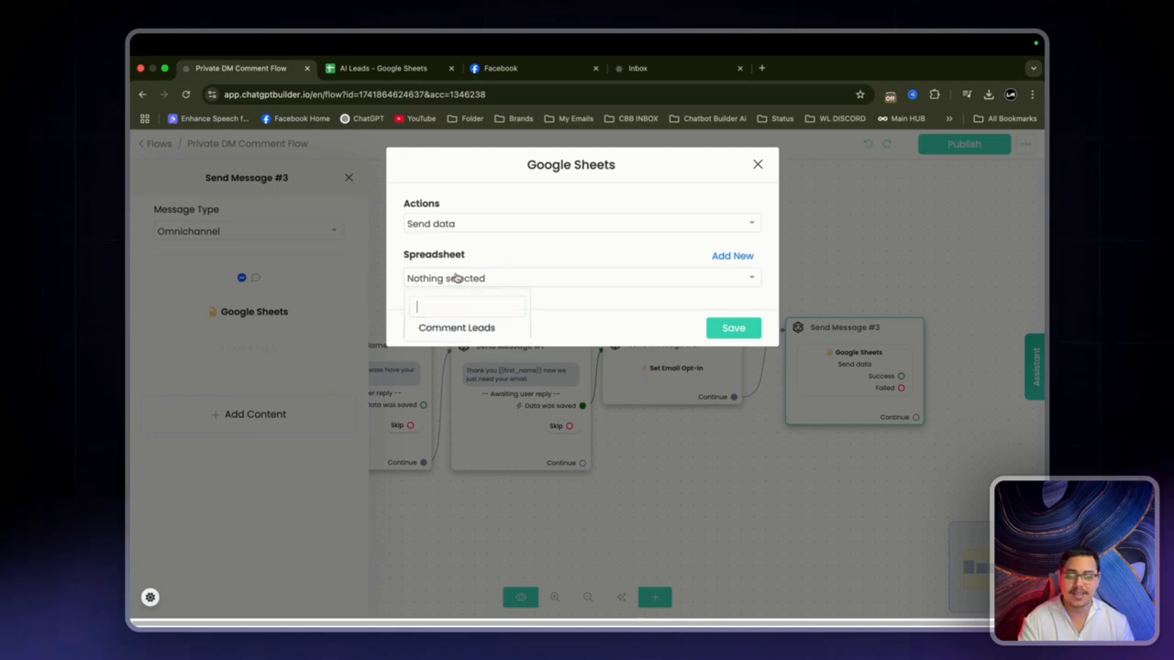
pyautogui.click(443, 327)
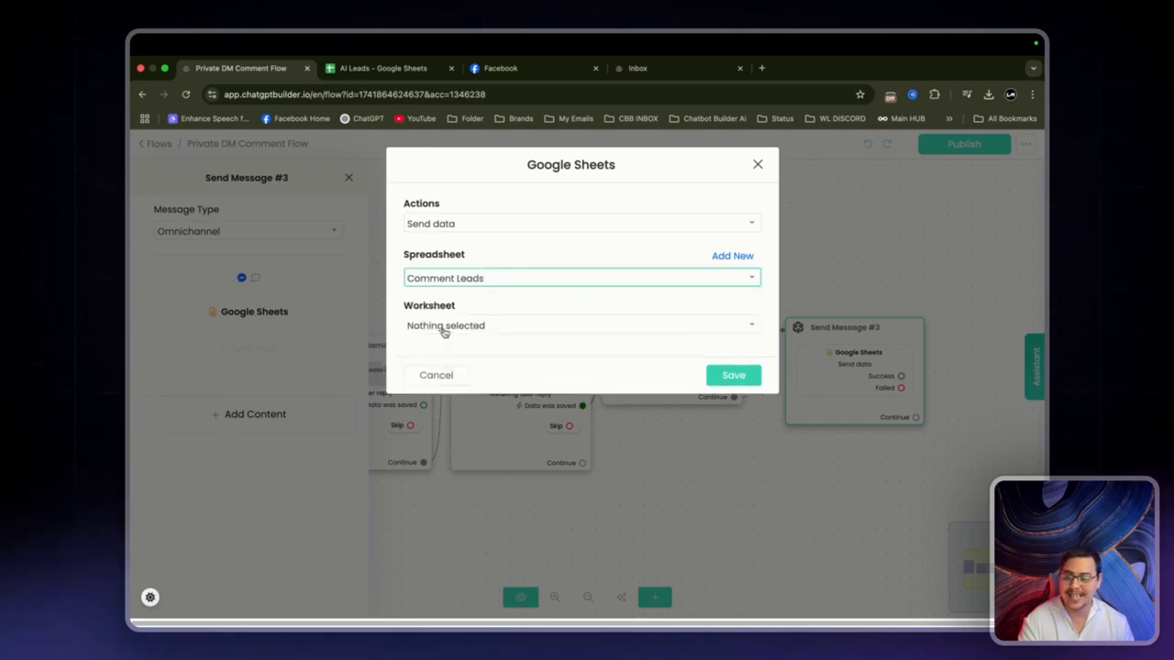
pyautogui.click(444, 329)
pyautogui.click(435, 382)
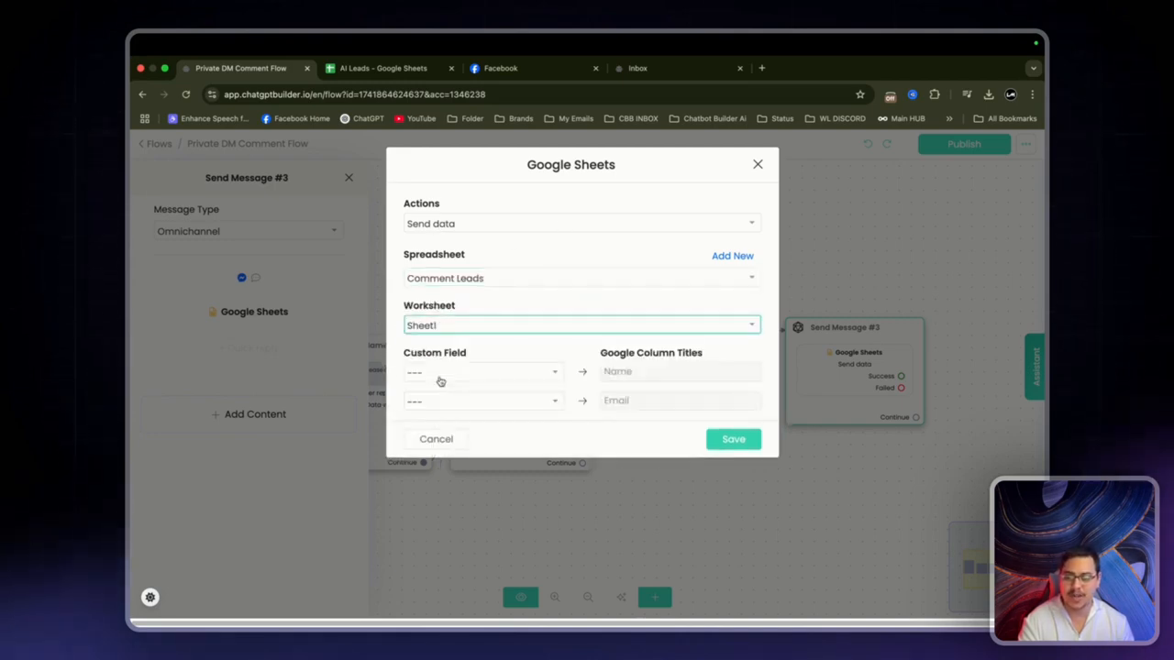
pyautogui.click(440, 380)
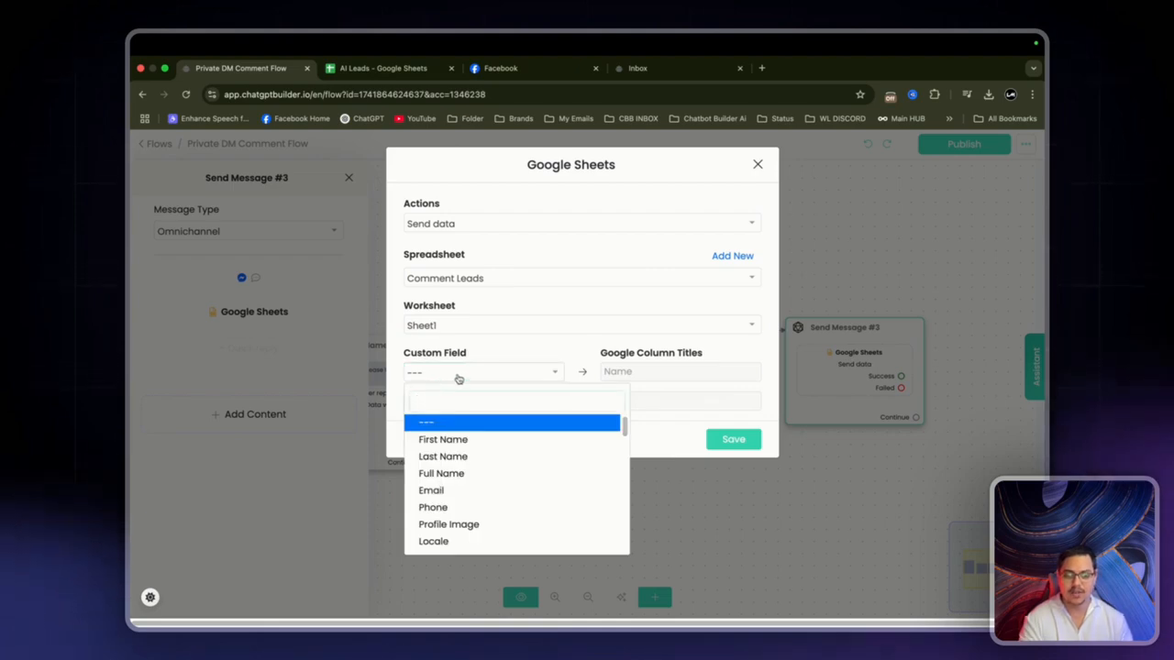
pyautogui.click(453, 438)
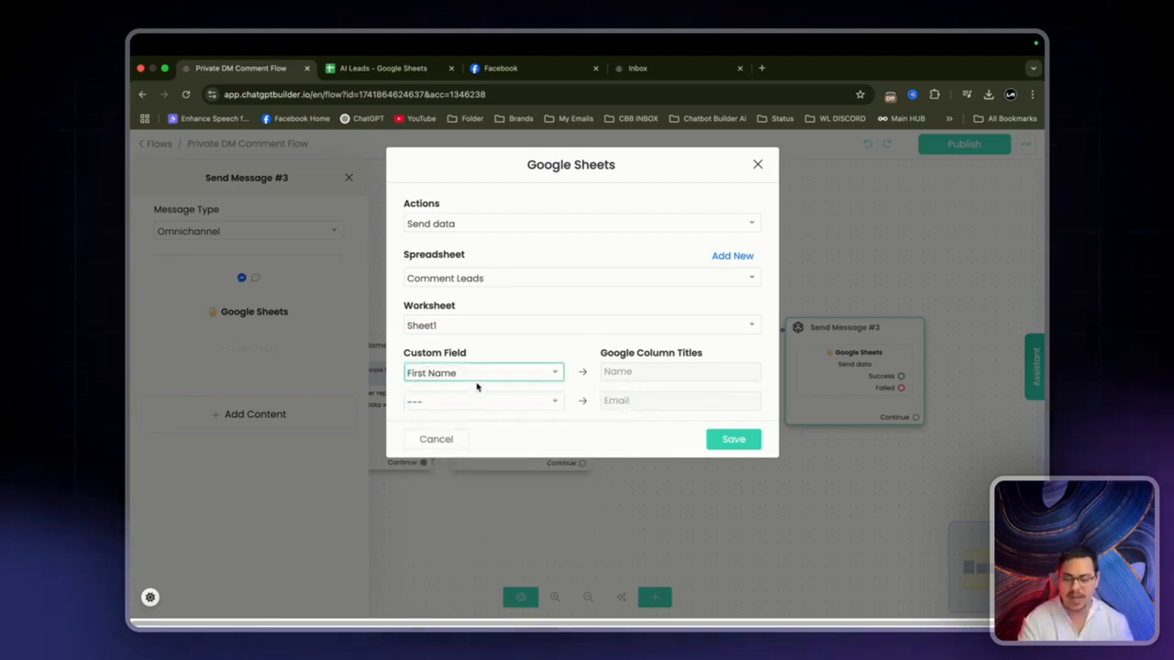
pyautogui.click(478, 400)
pyautogui.click(456, 519)
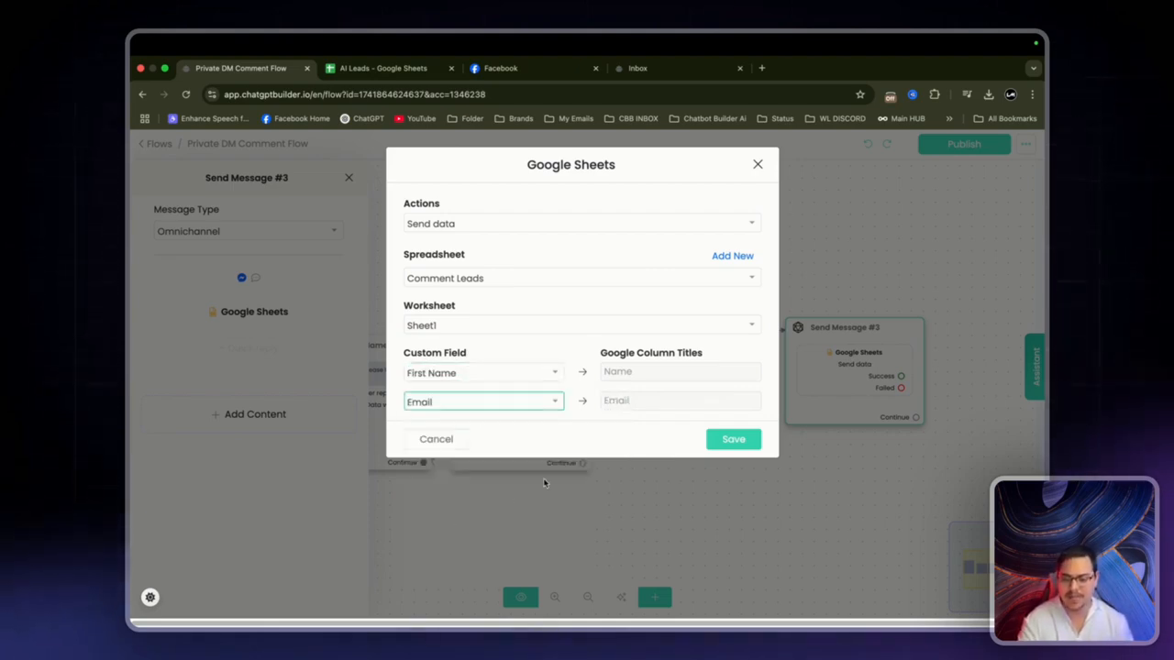
pyautogui.click(748, 440)
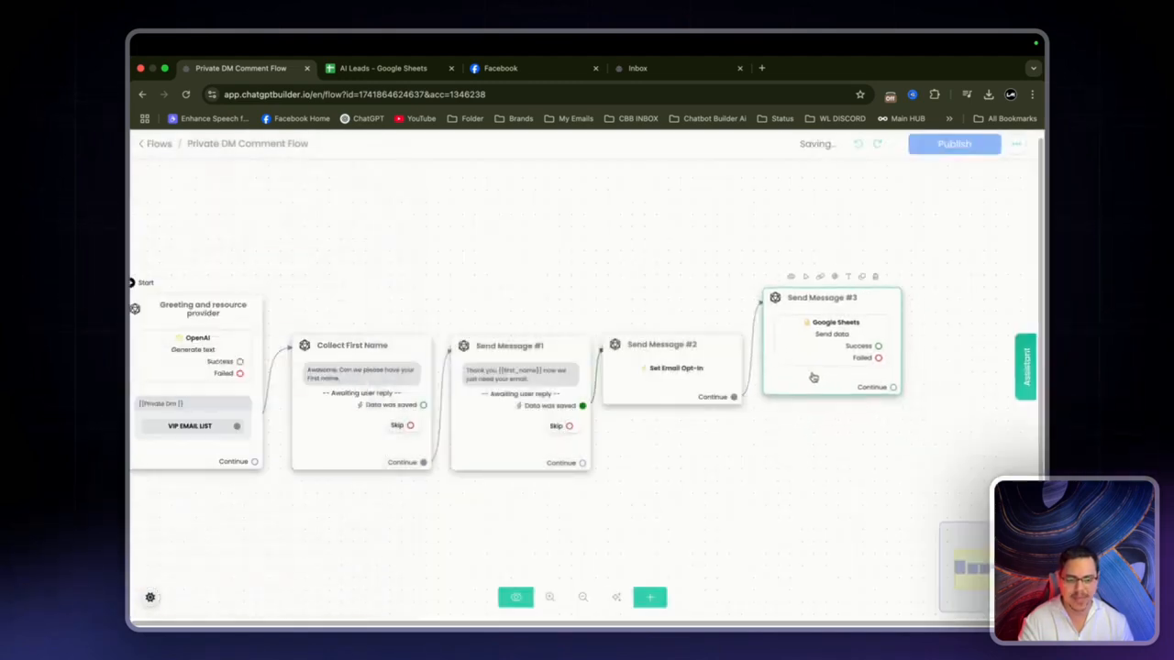
# Step: Add a message: 'Thank you very much {{first_name}}' plus 'watch out for awesome deals and resources.'
pyautogui.moveTo(583, 463); pyautogui.dragTo(641, 452)
pyautogui.click(251, 402)
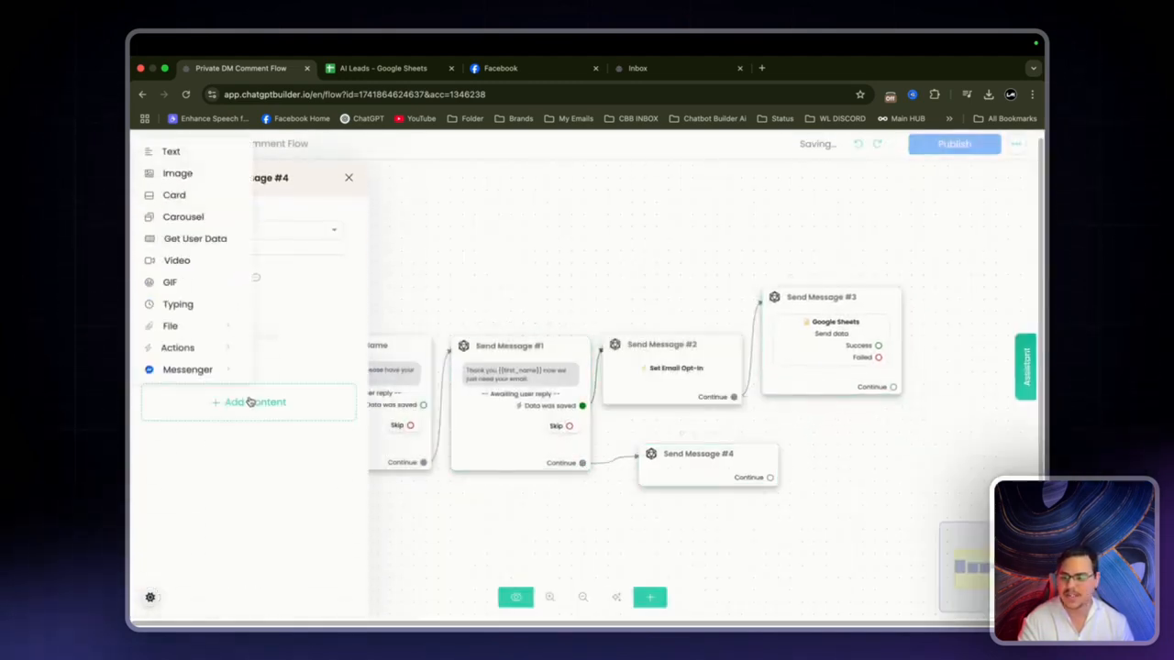
pyautogui.click(170, 149)
pyautogui.write('Thank yo')
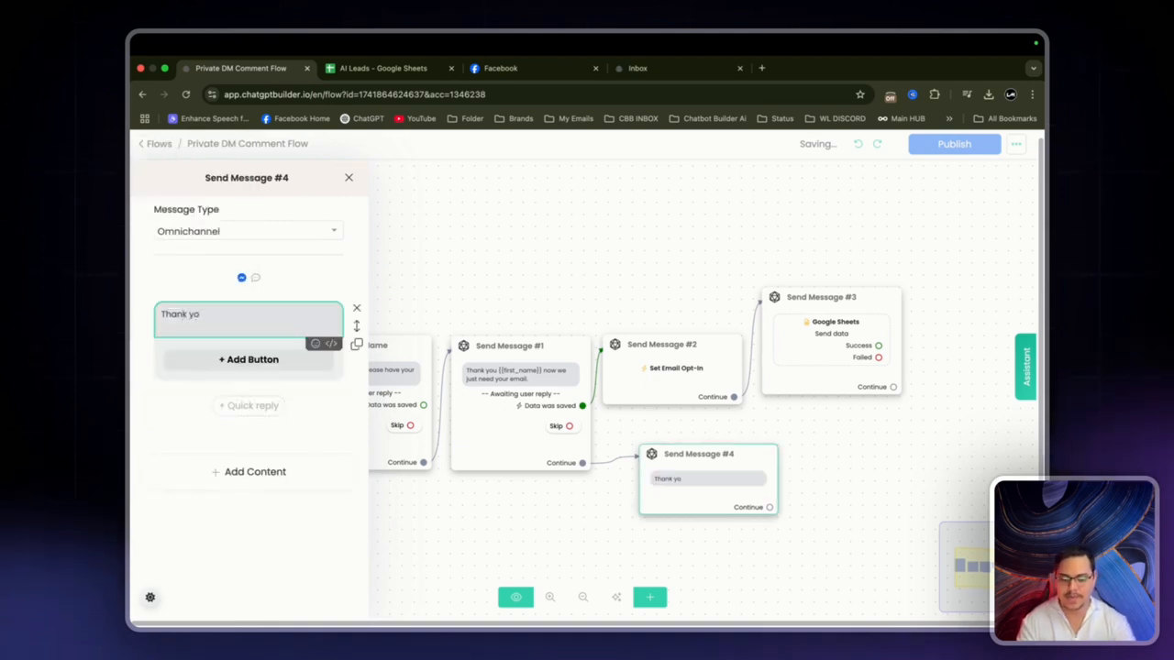
pyautogui.write('u very much {{first_name}}')
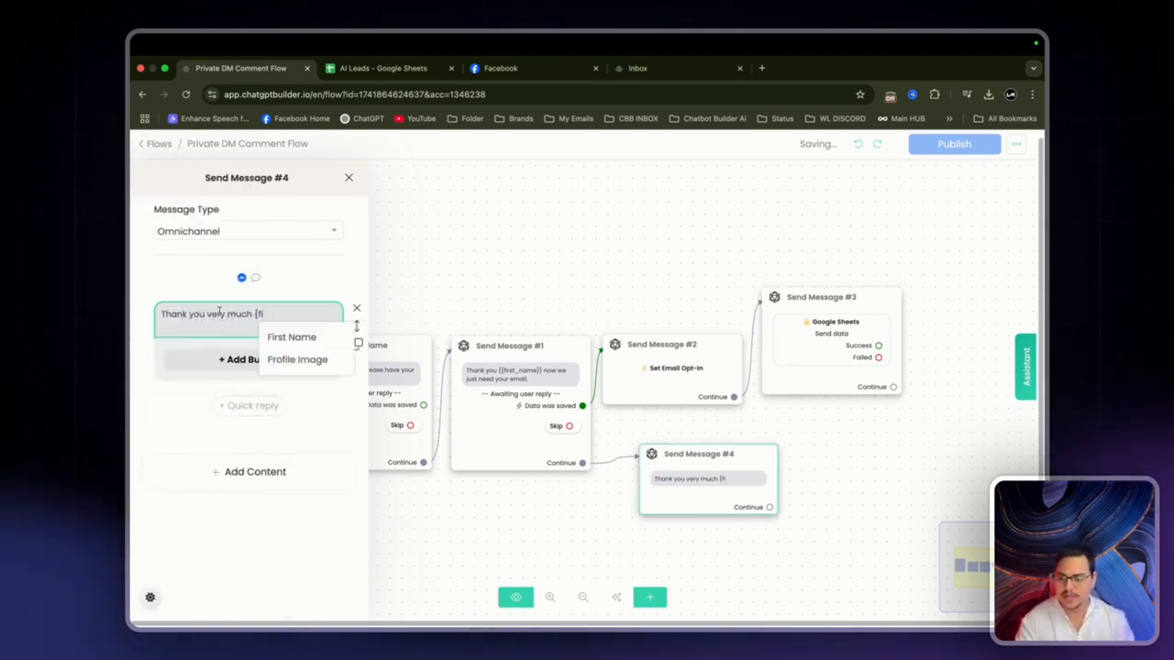
pyautogui.click(292, 337)
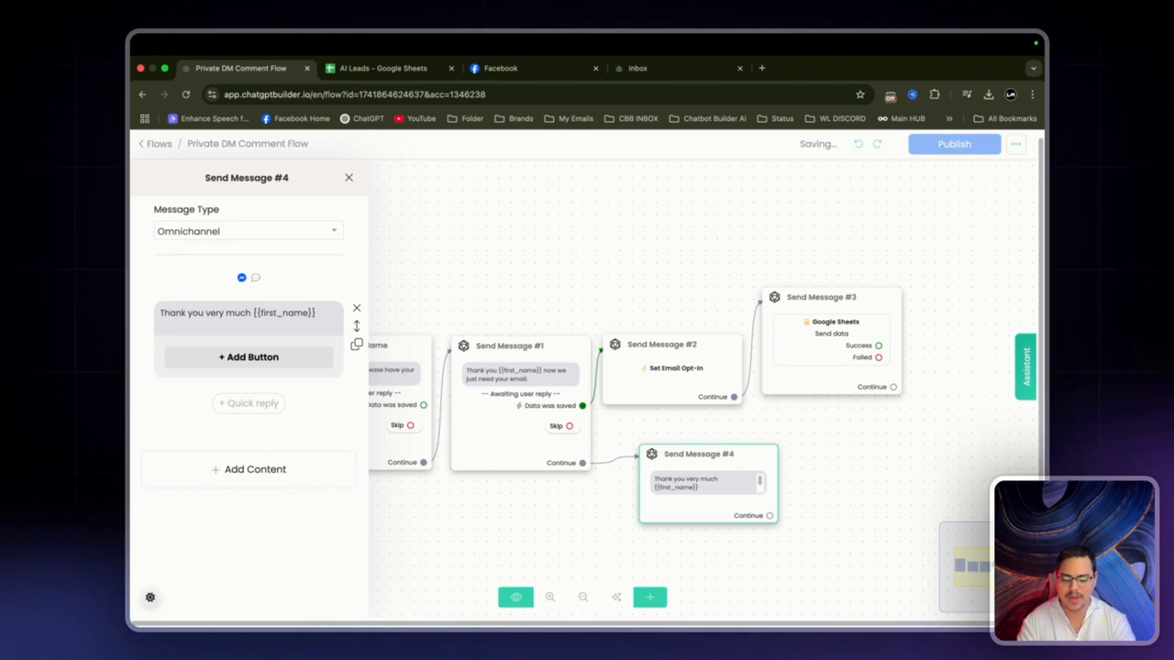
pyautogui.press('Return')
pyautogui.write('We are glad')
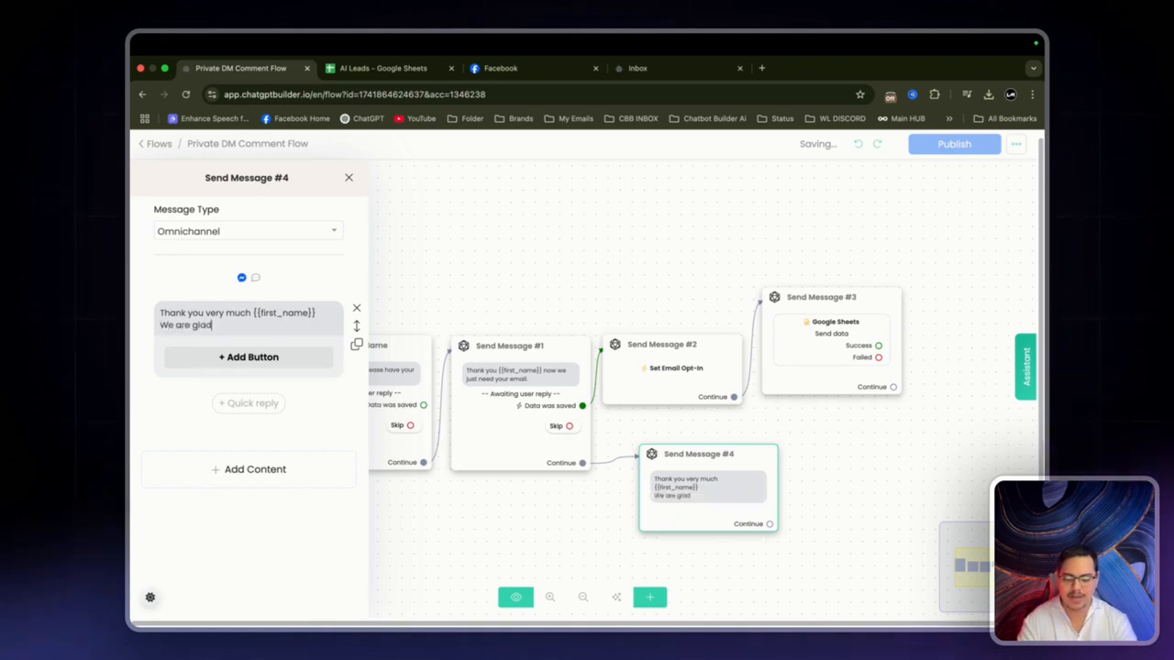
pyautogui.write(' to have you with us')
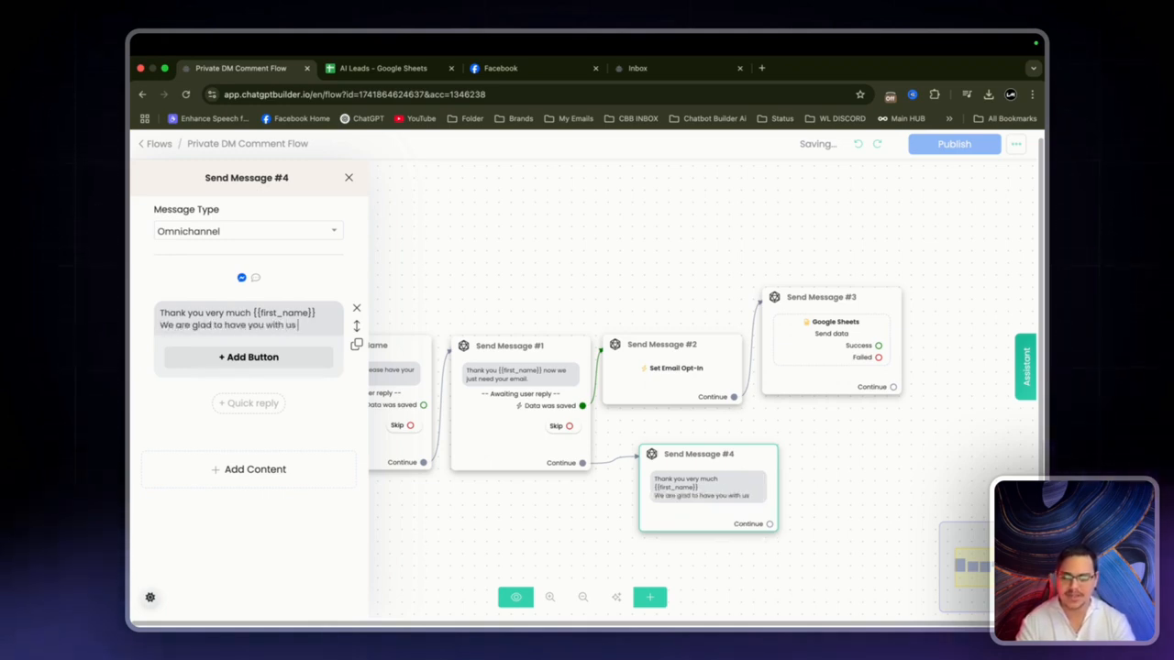
pyautogui.write(', watch out for aw')
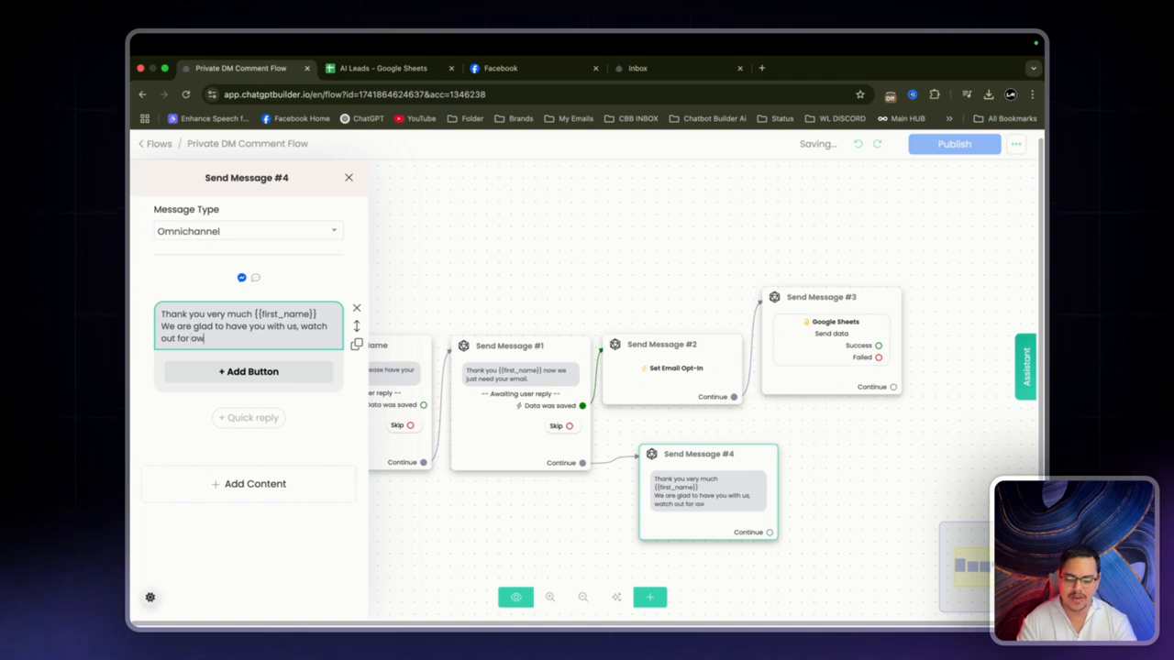
pyautogui.write('esome deals and')
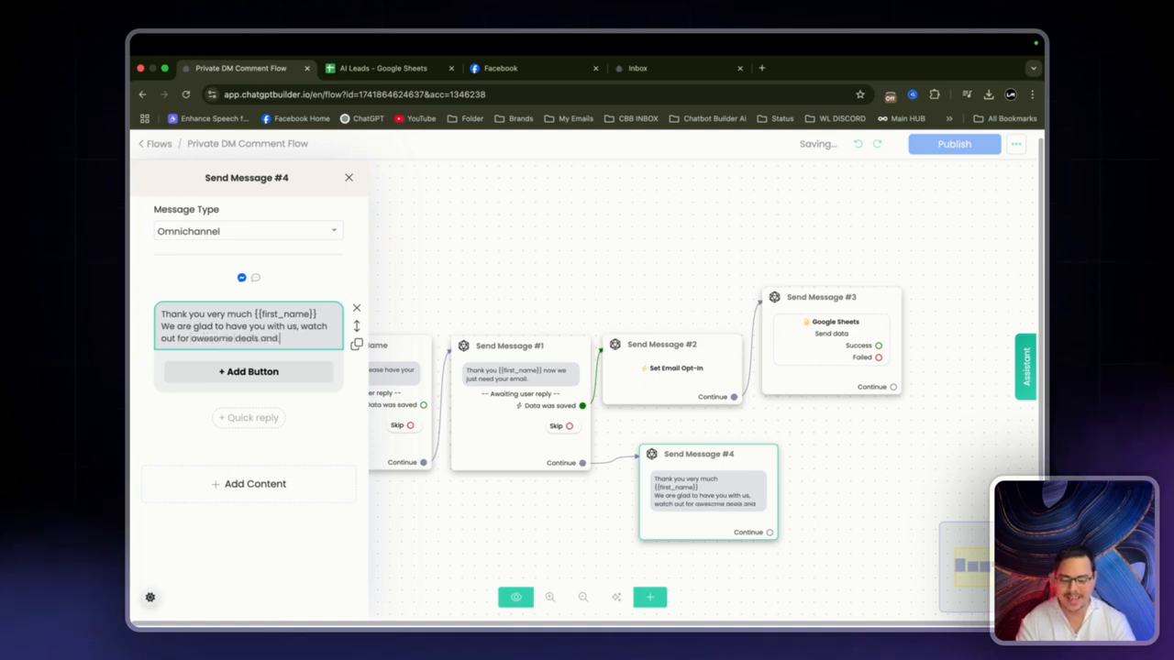
pyautogui.write(' resources.')
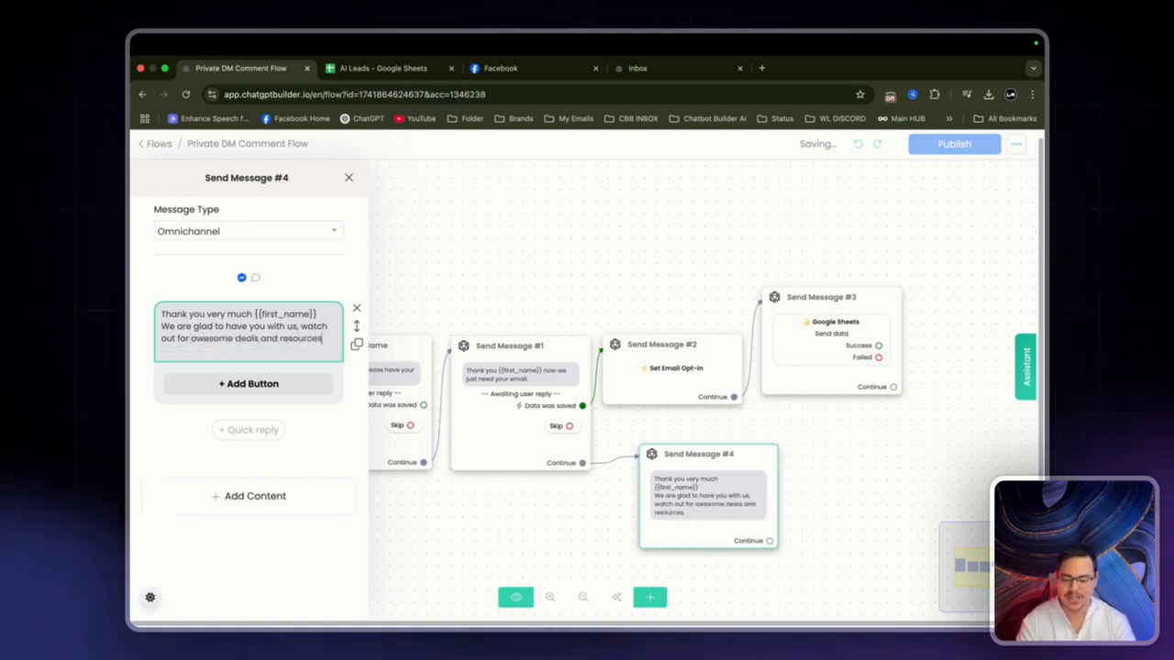
pyautogui.click(367, 305)
pyautogui.moveTo(367, 305); pyautogui.dragTo(489, 207)
pyautogui.moveTo(475, 251); pyautogui.dragTo(562, 248)
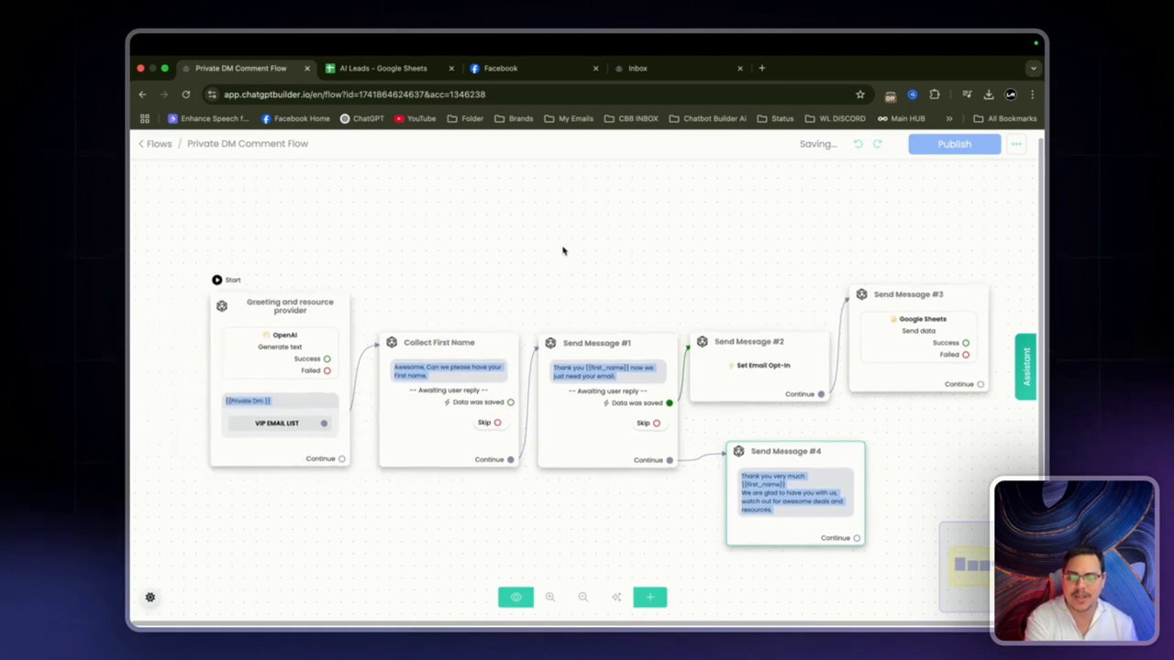
pyautogui.click(301, 314)
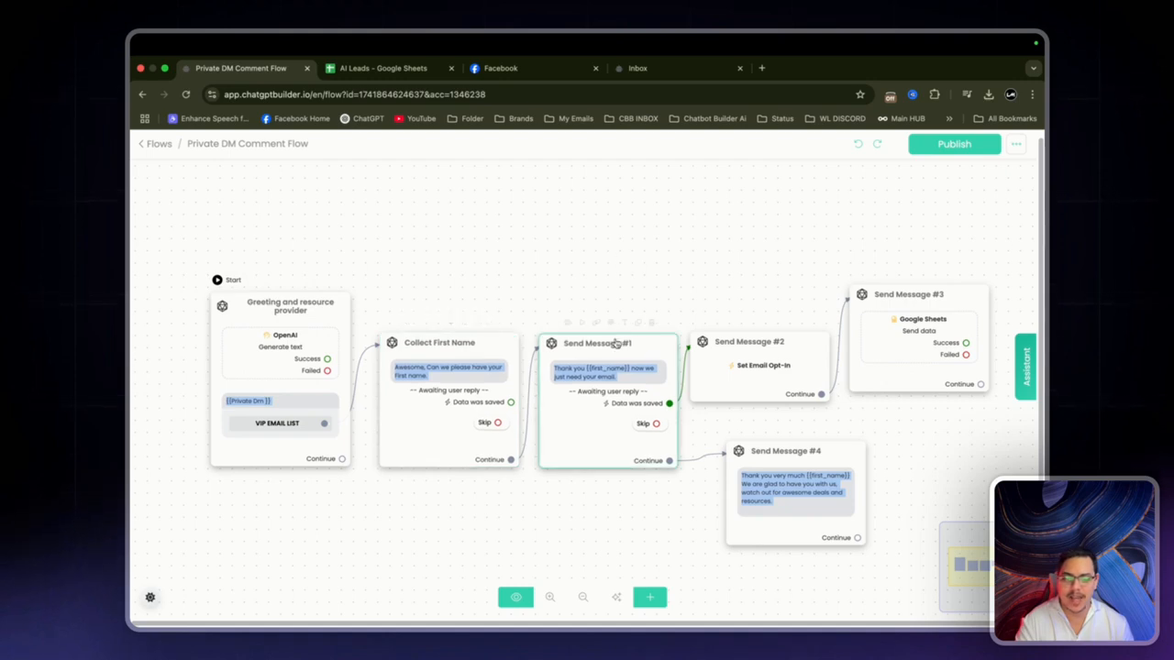
# Step: Rename the first two steps 'Collect Email & opt in' and 'Email opt in'
pyautogui.click(625, 325)
pyautogui.tripleClick(572, 208)
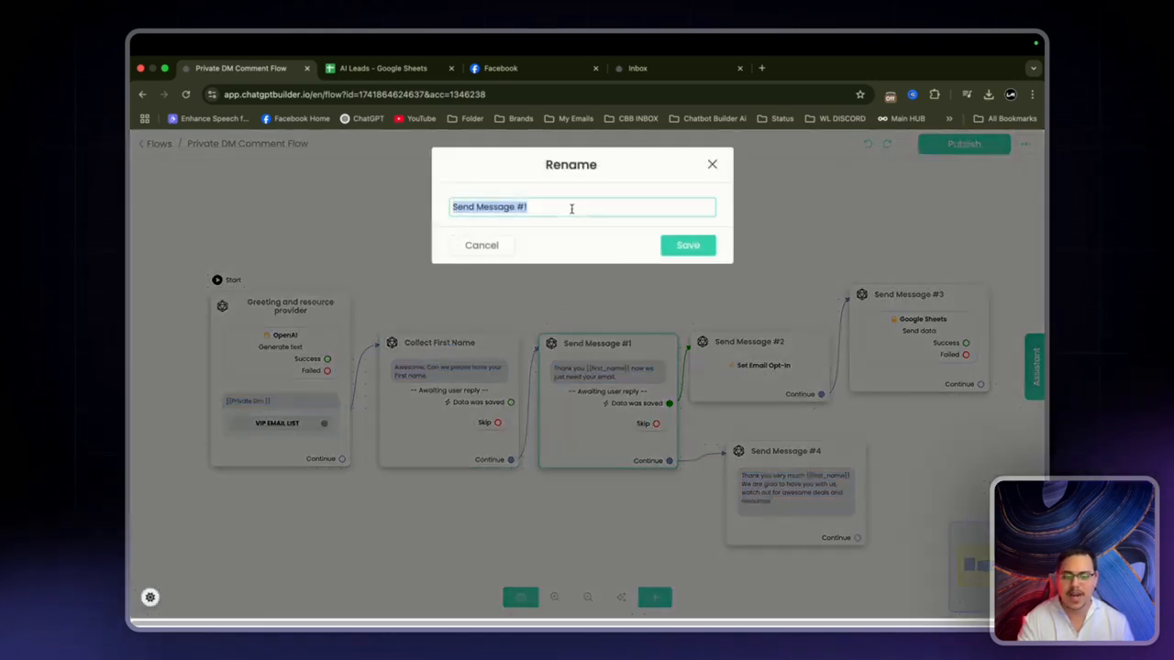
pyautogui.write('Collect Emai')
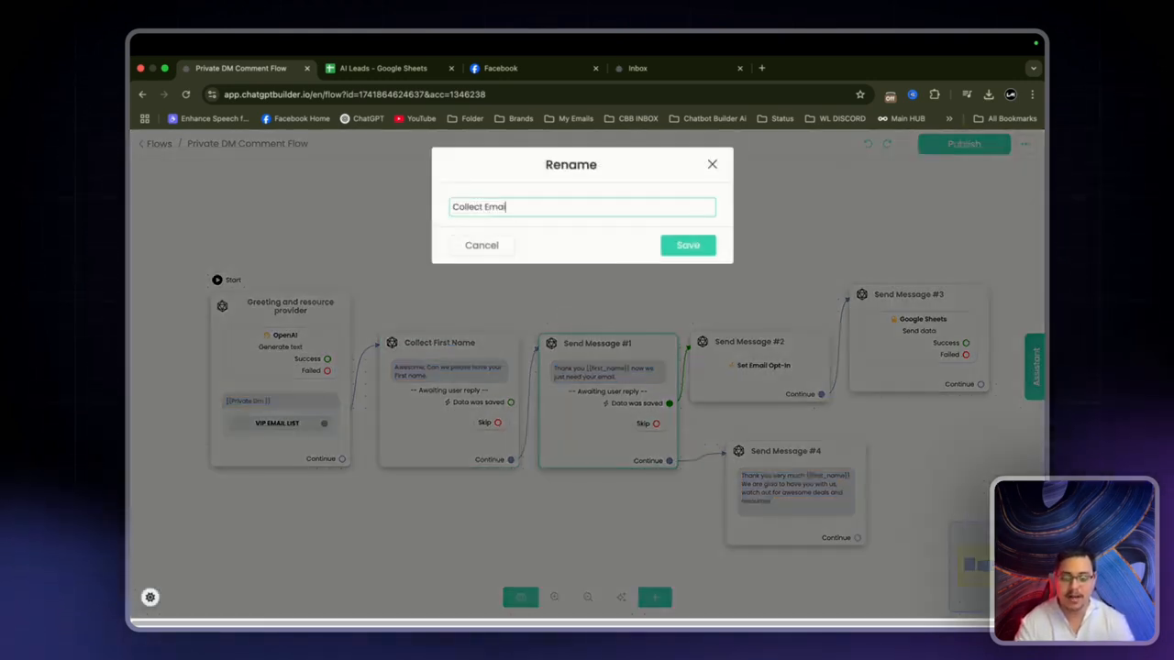
pyautogui.write('l & opt')
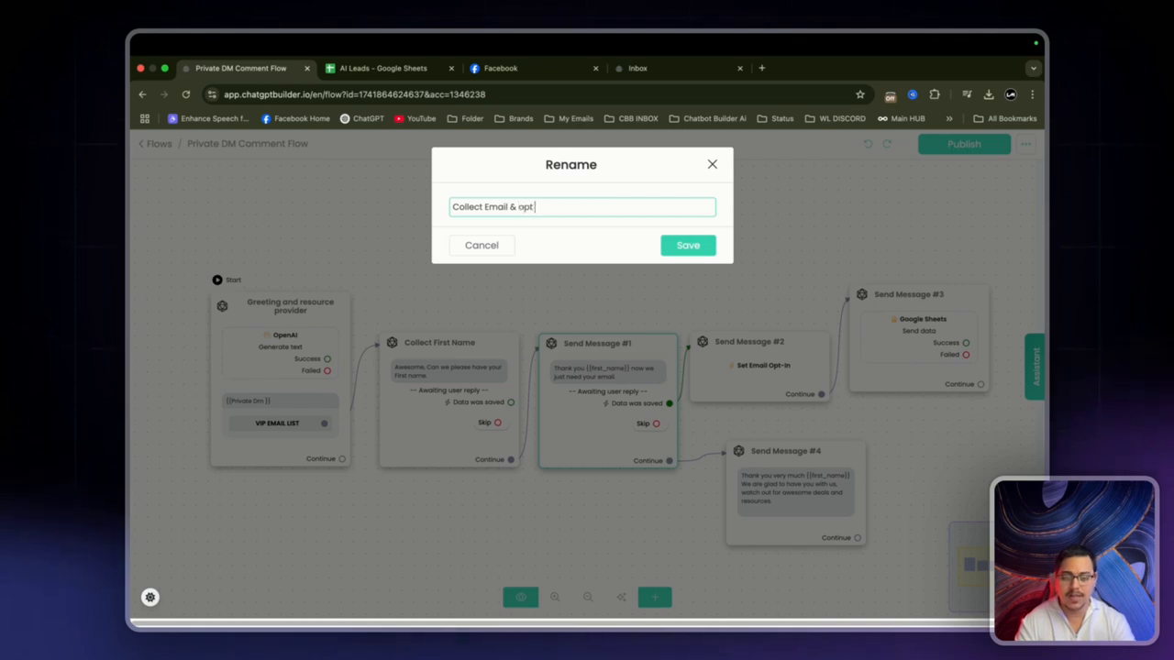
pyautogui.write(' in')
pyautogui.click(690, 245)
pyautogui.click(778, 322)
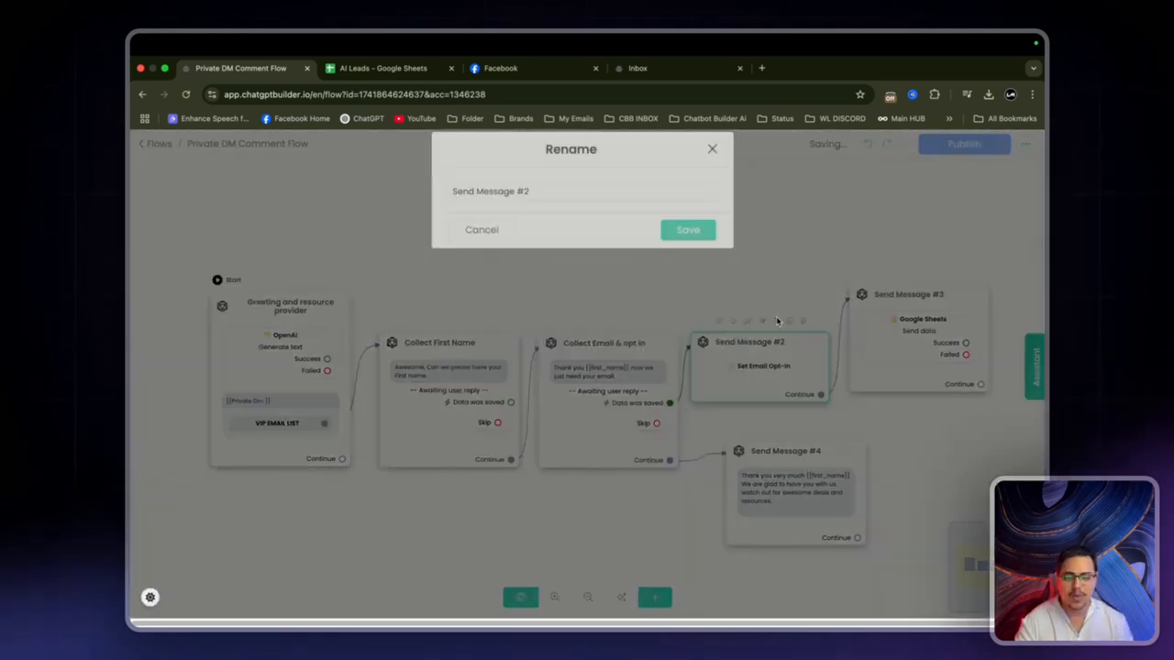
pyautogui.click(590, 205)
pyautogui.write('E')
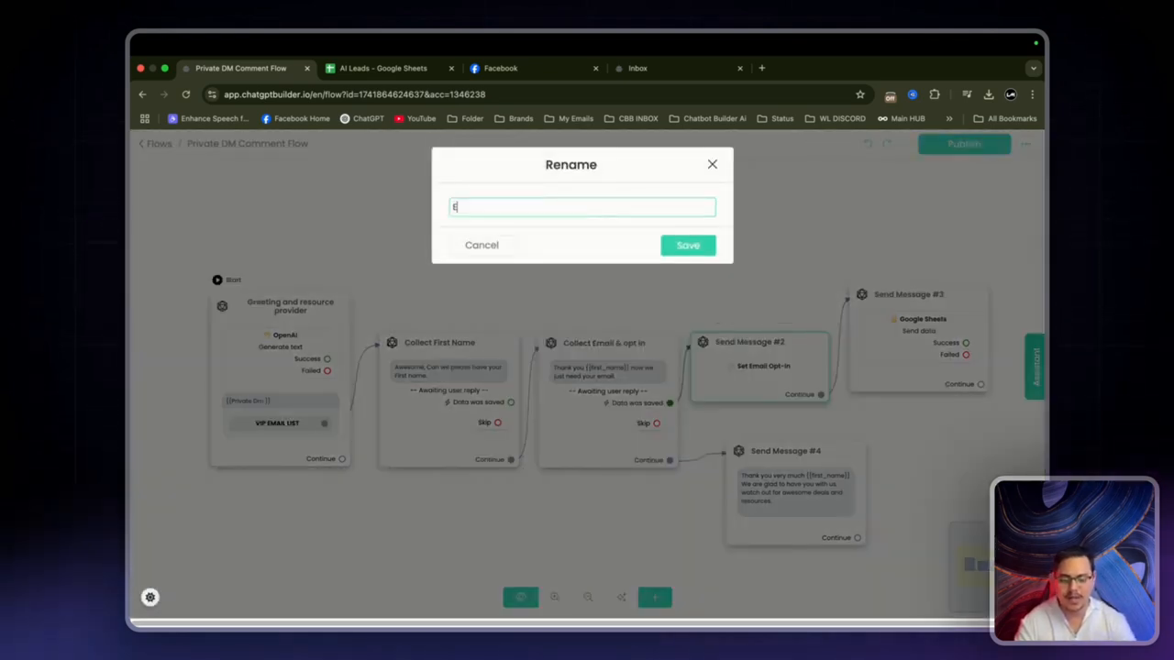
pyautogui.write('mail opt in')
pyautogui.press('Return')
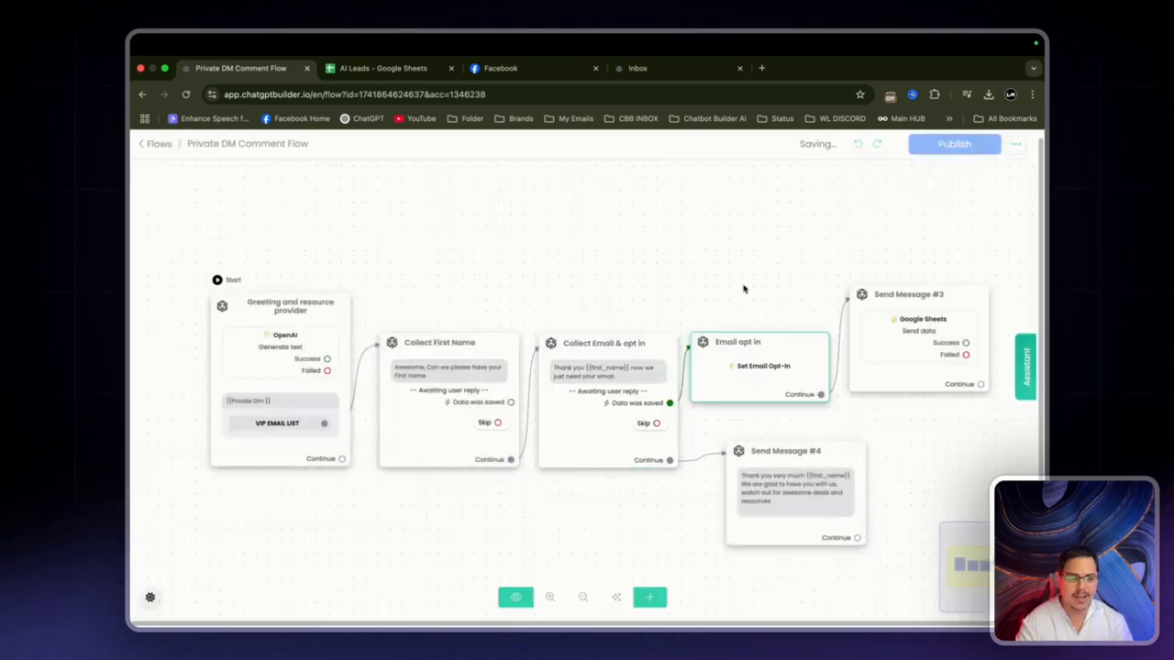
# Step: Rename Send Message #3 to 'Data Push to GS' and Send Message #4 to 'Confirmation Message'
pyautogui.click(935, 275)
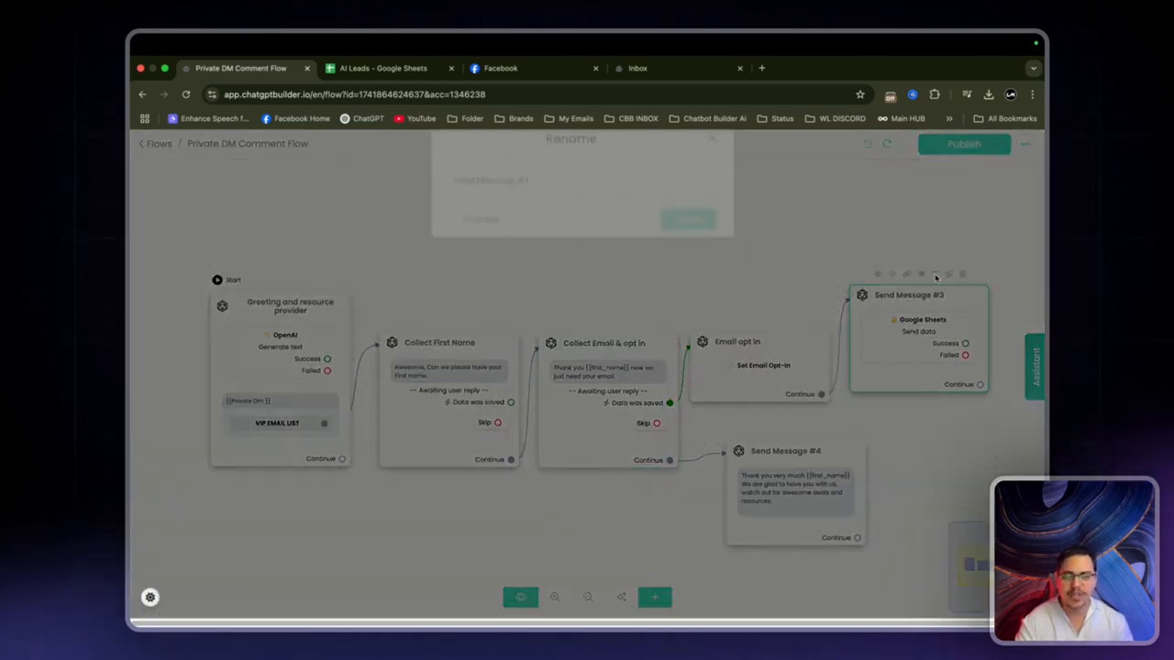
pyautogui.click(587, 206)
pyautogui.write('Data Push to GS')
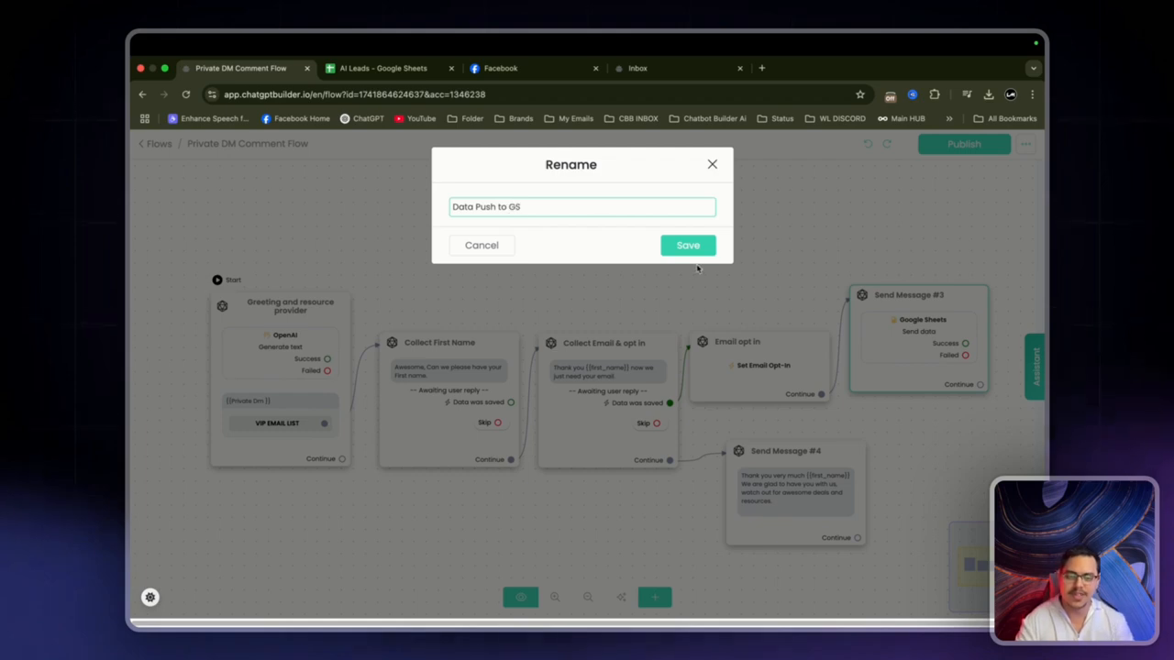
pyautogui.press('Return')
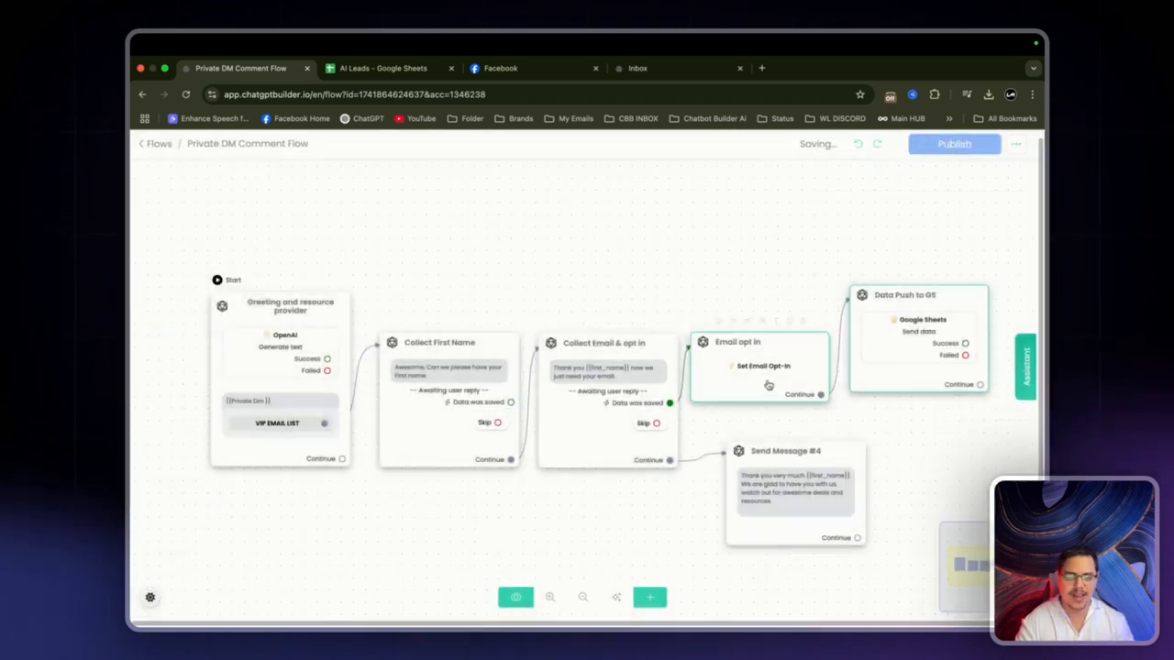
pyautogui.moveTo(815, 458); pyautogui.dragTo(789, 454)
pyautogui.click(790, 428)
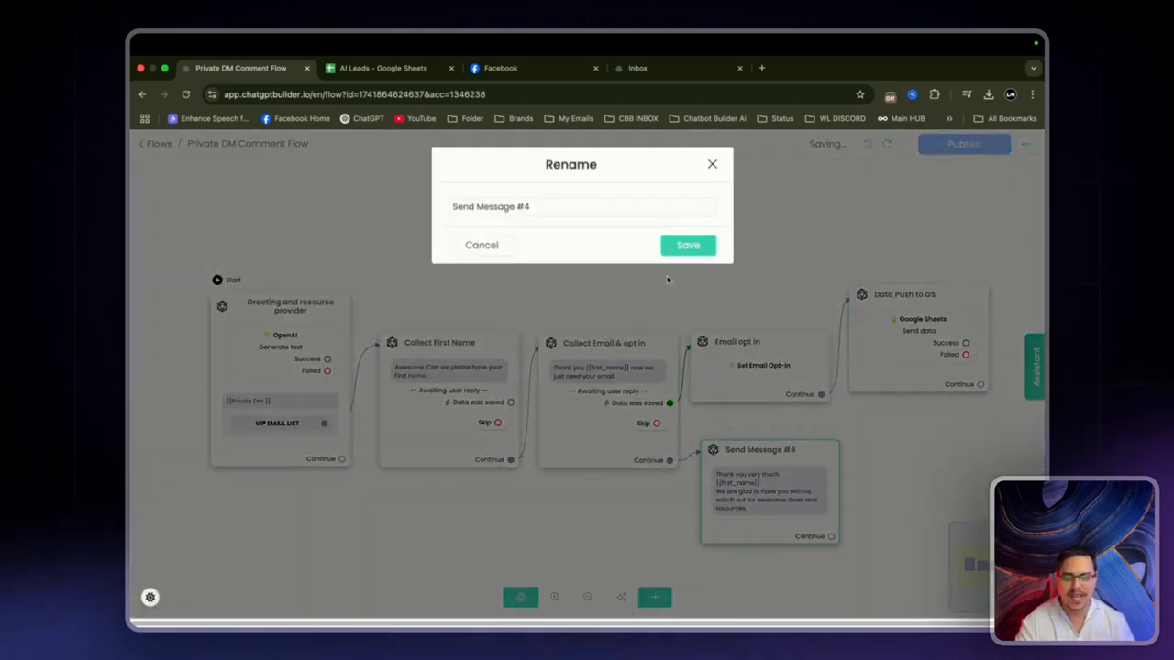
pyautogui.click(600, 207)
pyautogui.write('Confirmation ')
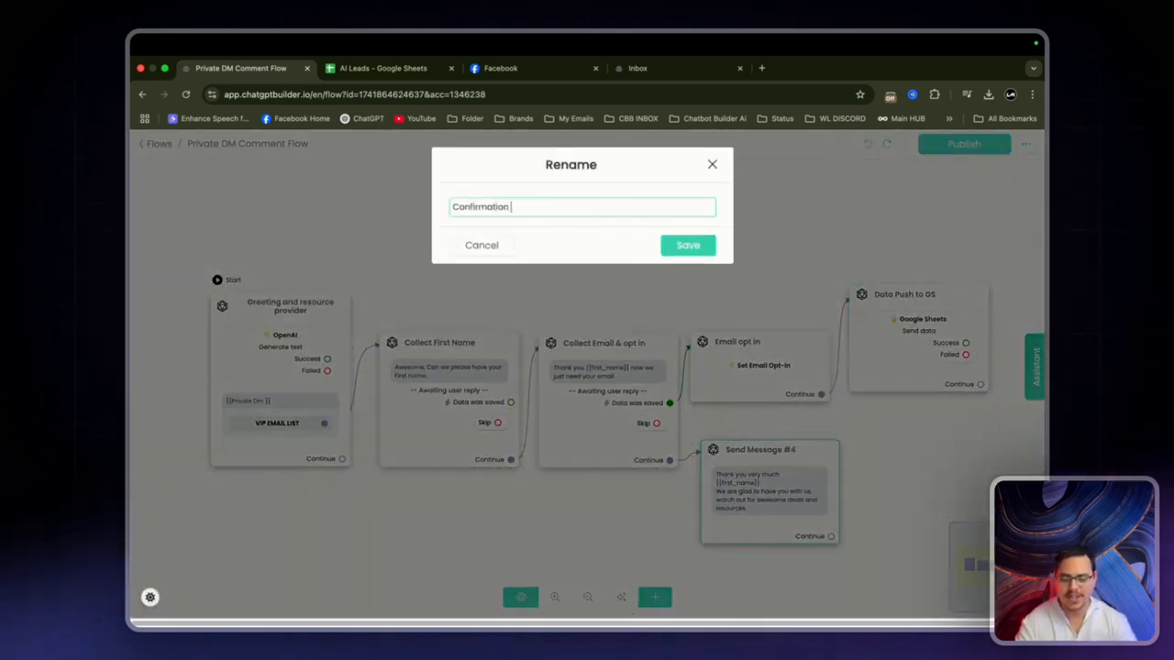
pyautogui.write('Message')
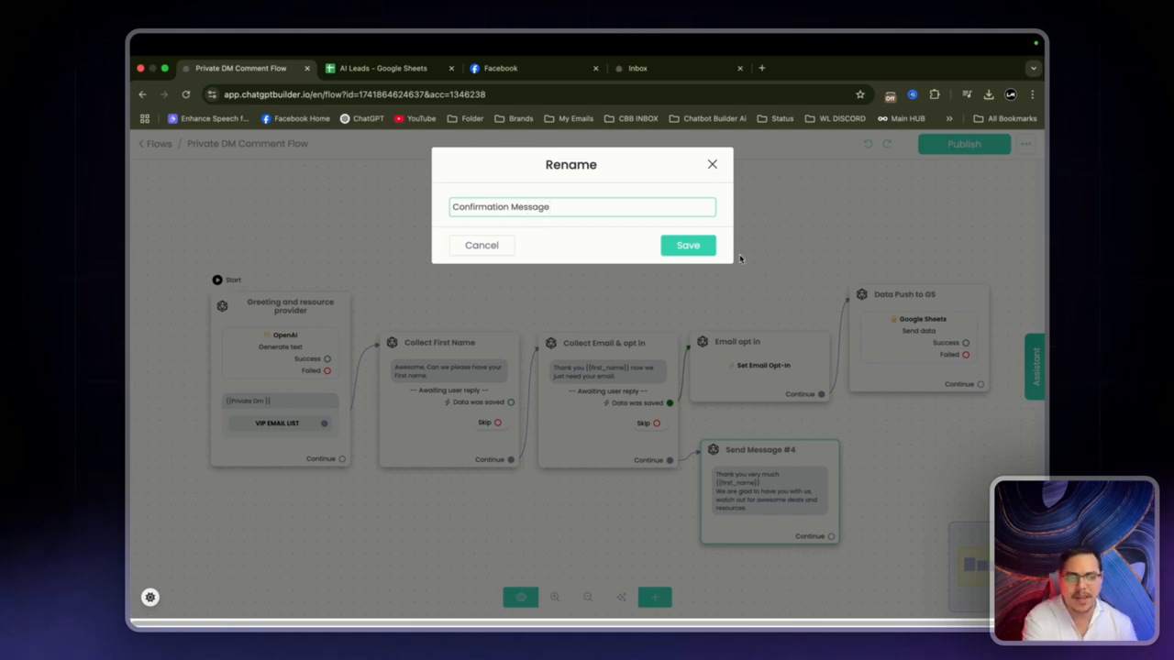
pyautogui.press('Return')
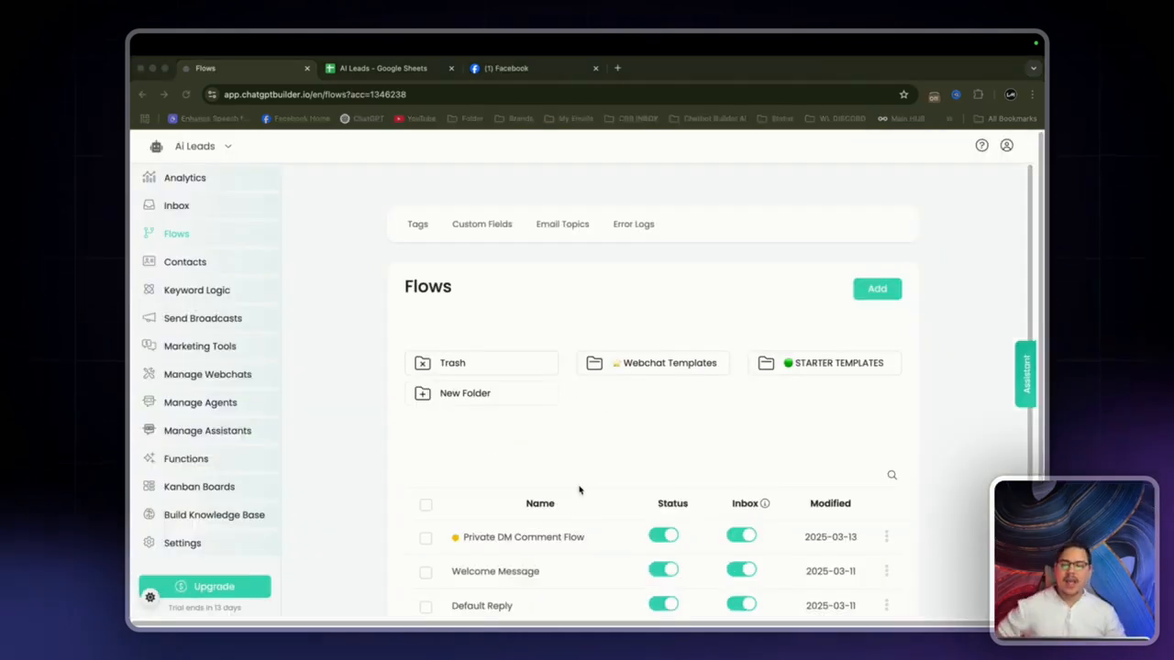
# Step: Add a new flow on the Flows page named 'Public DM Comment Flow'
pyautogui.scroll(-1, 568, 458)
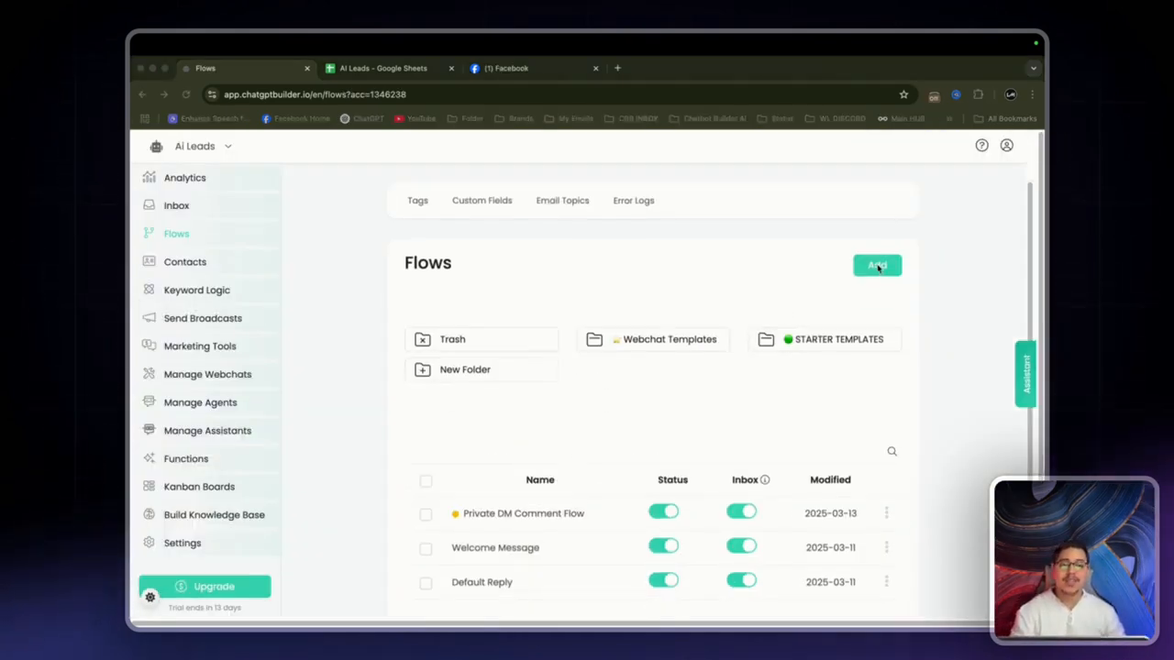
pyautogui.click(878, 266)
pyautogui.click(610, 210)
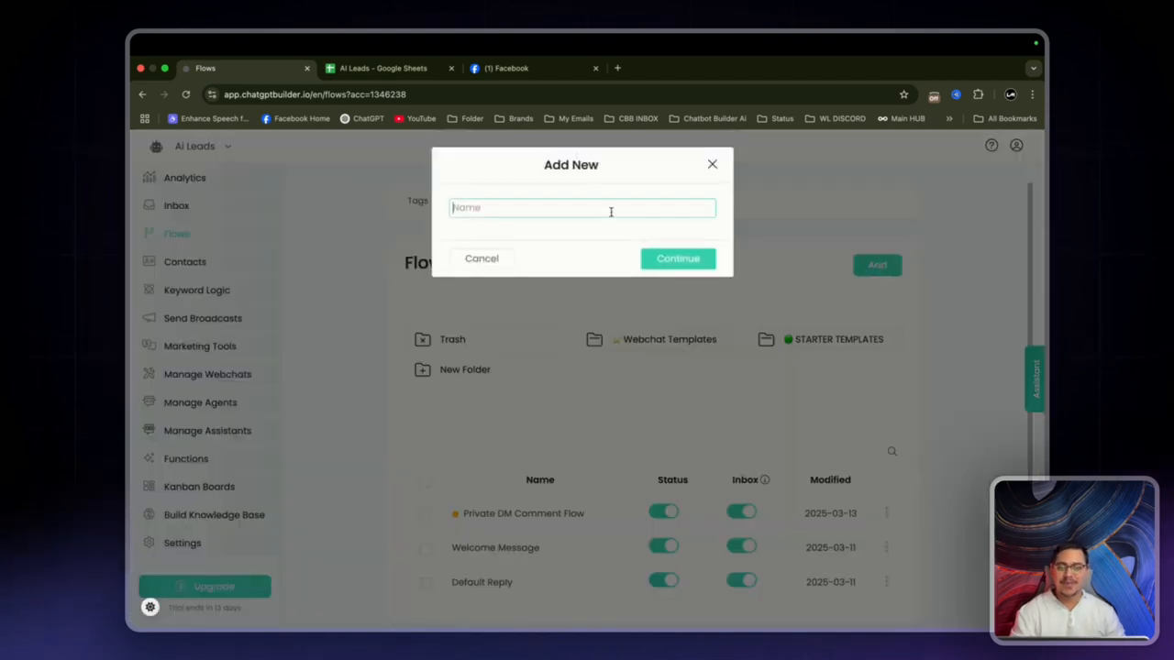
pyautogui.write('Publi')
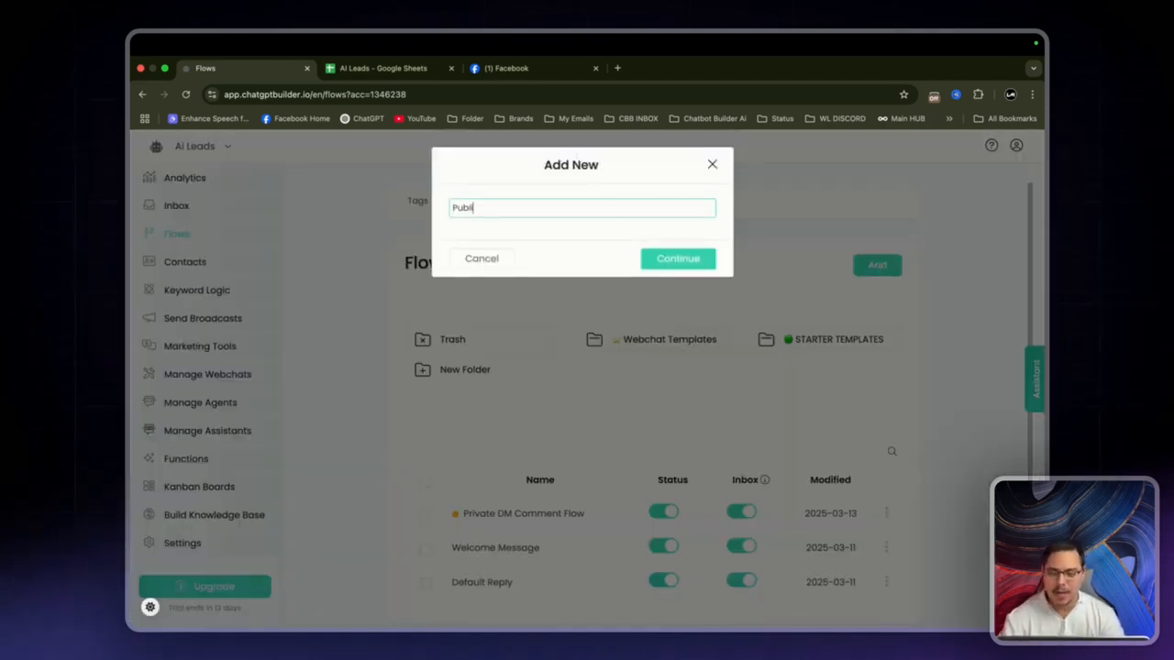
pyautogui.write('c DM')
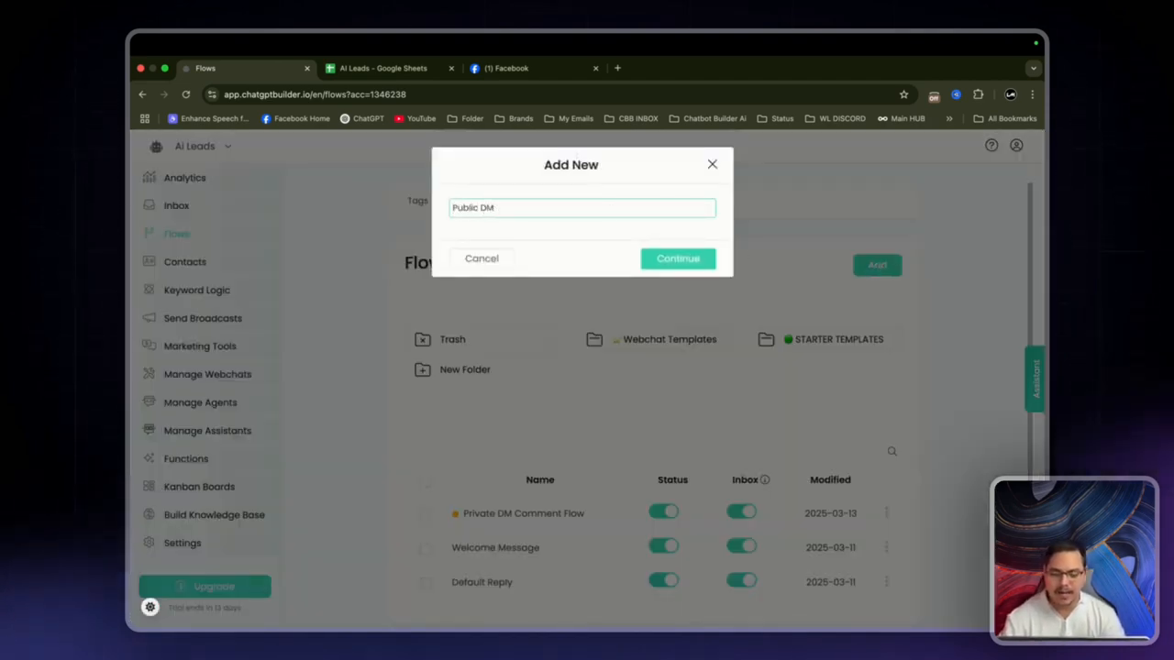
pyautogui.write(' Comment Flow')
pyautogui.press('Return')
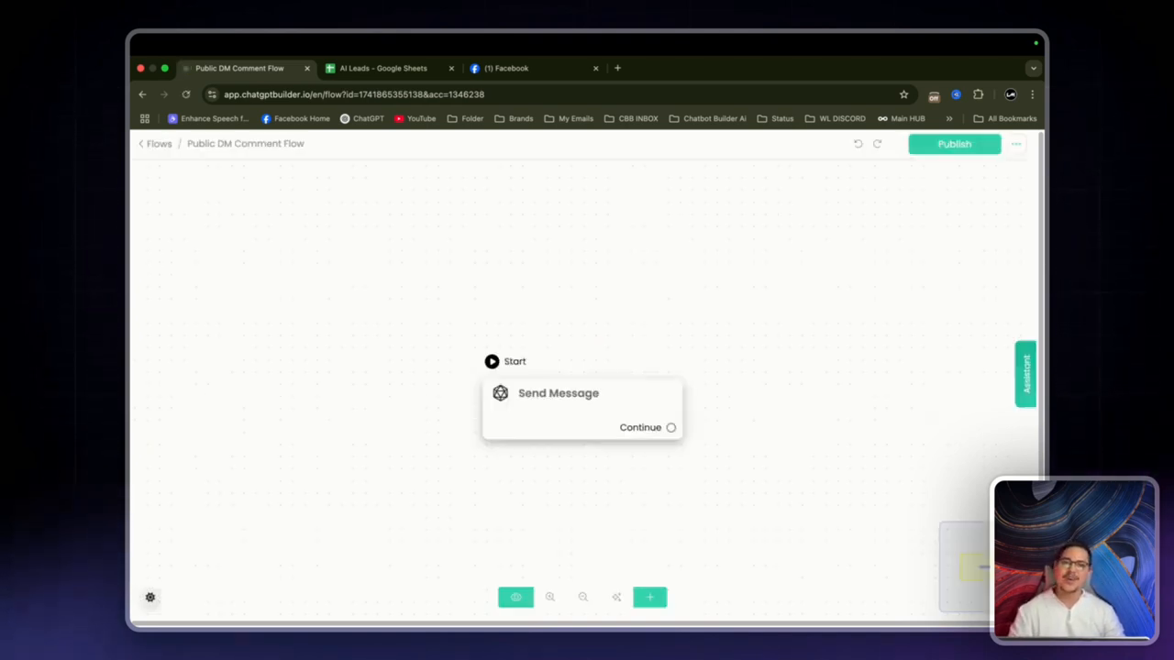
# Step: Add a text block and an OpenAI action to the starting Send Message step
pyautogui.click(592, 415)
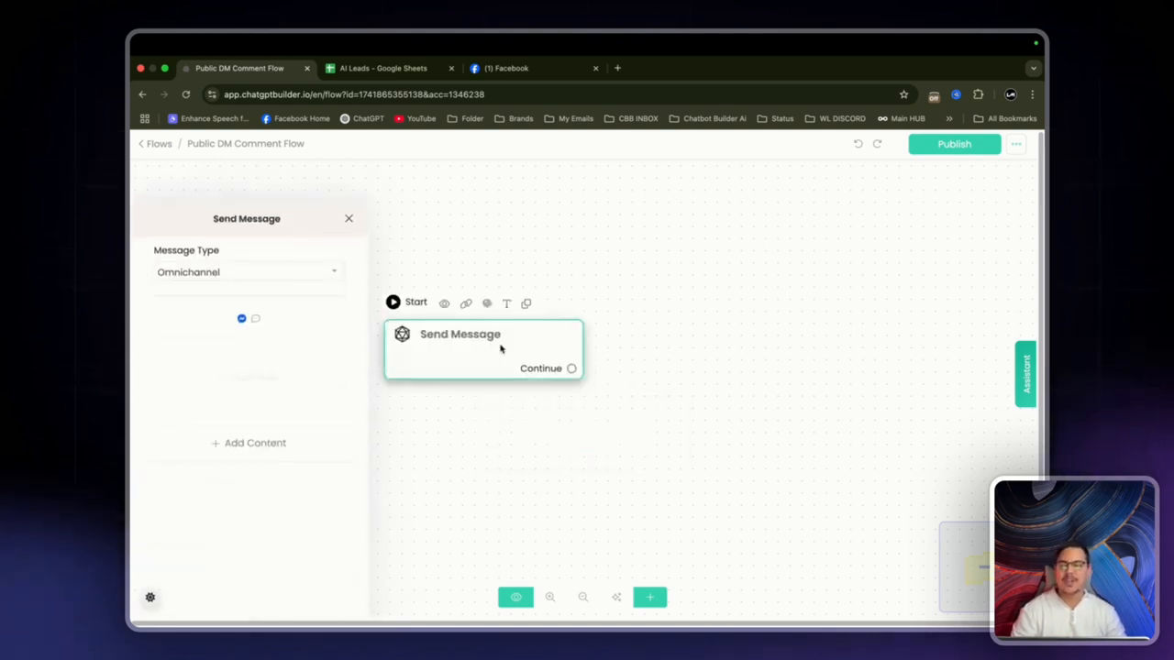
pyautogui.click(287, 412)
pyautogui.click(165, 153)
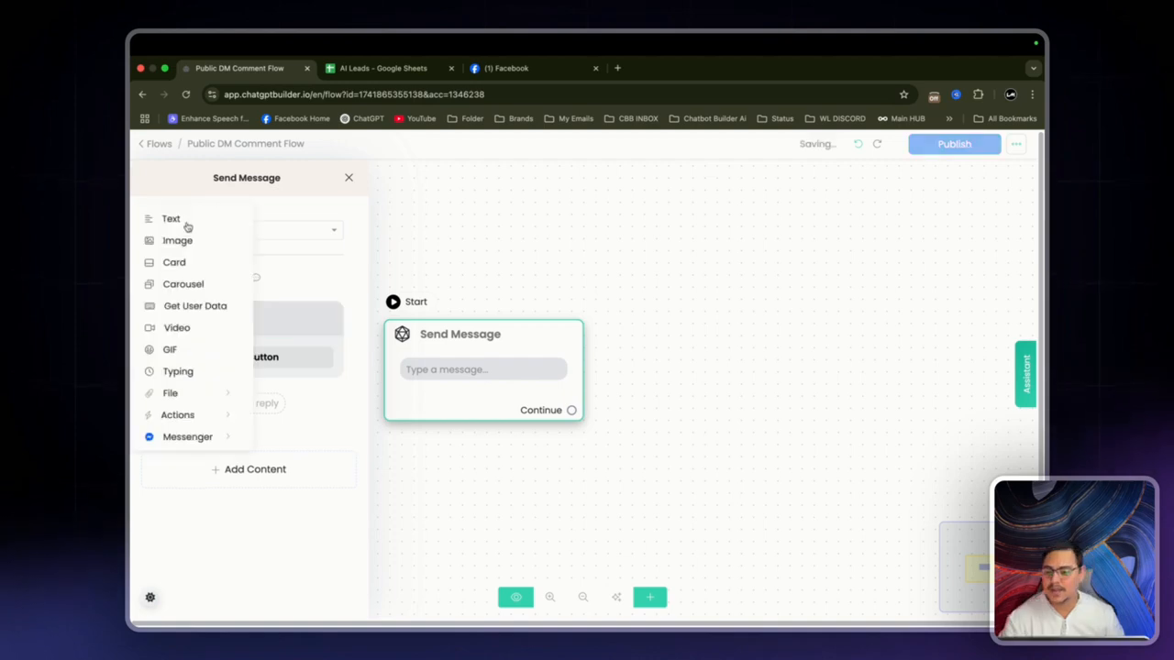
pyautogui.moveTo(185, 421)
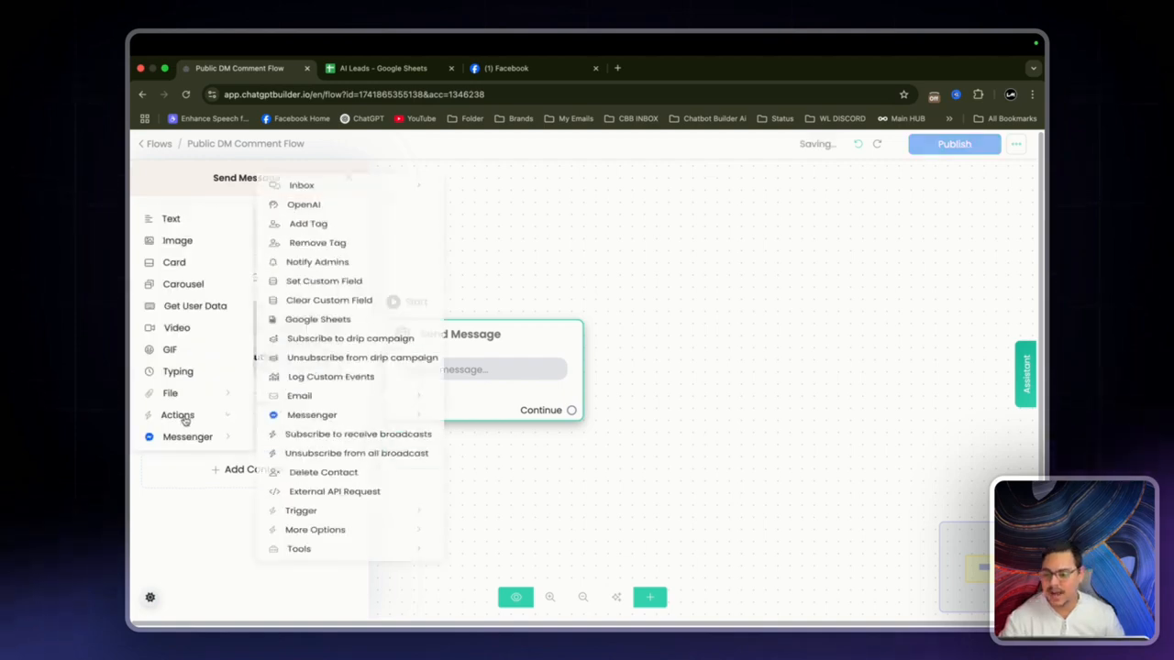
pyautogui.click(317, 208)
# Step: Instruct OpenAI 'Let the user know that we have DM them.' and save output to new 'Public DM Reply' field
pyautogui.moveTo(361, 420); pyautogui.dragTo(288, 318)
pyautogui.click(284, 315)
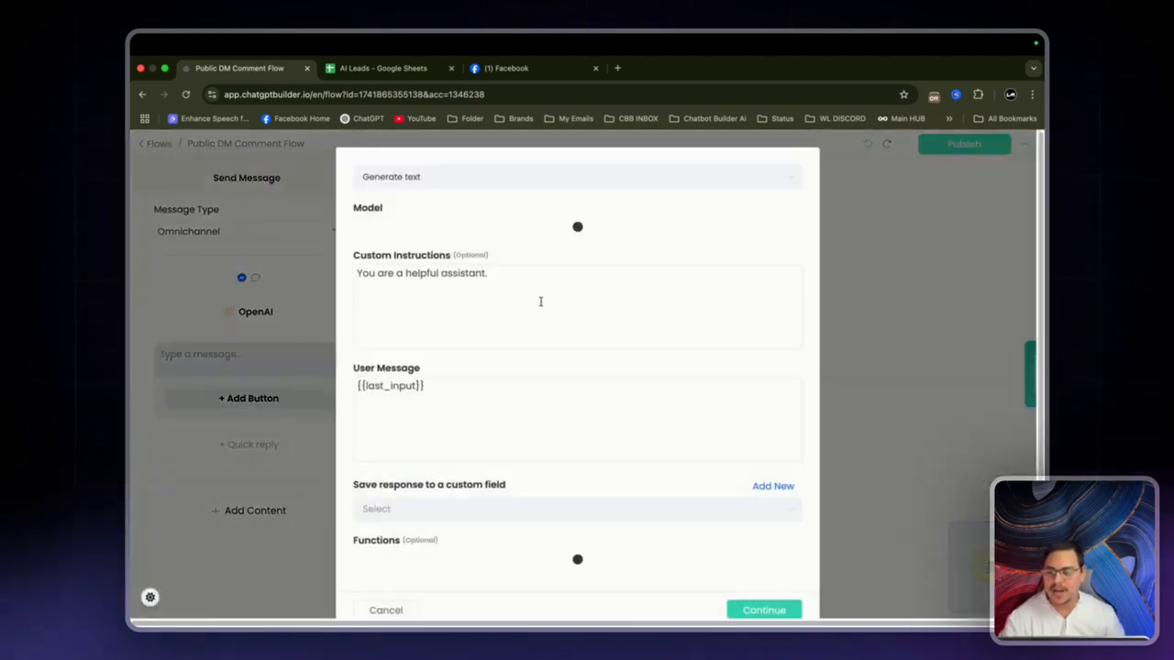
pyautogui.click(538, 280)
pyautogui.hotkey('ctrl', 'a')
pyautogui.write('Let the user')
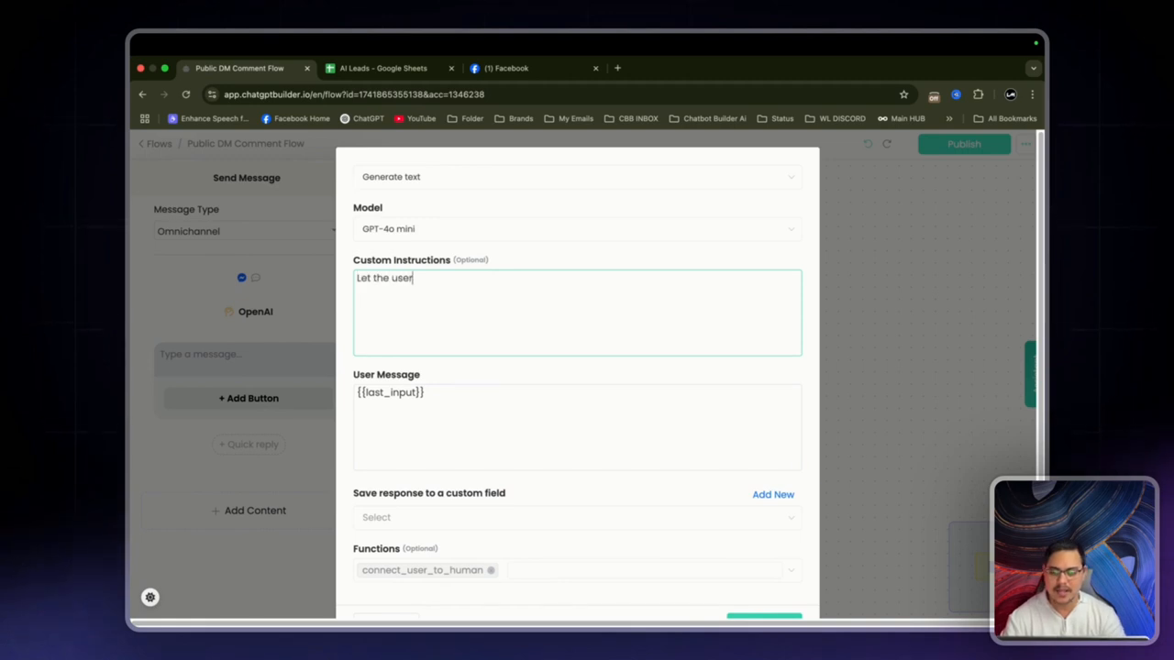
pyautogui.write(' know that we have')
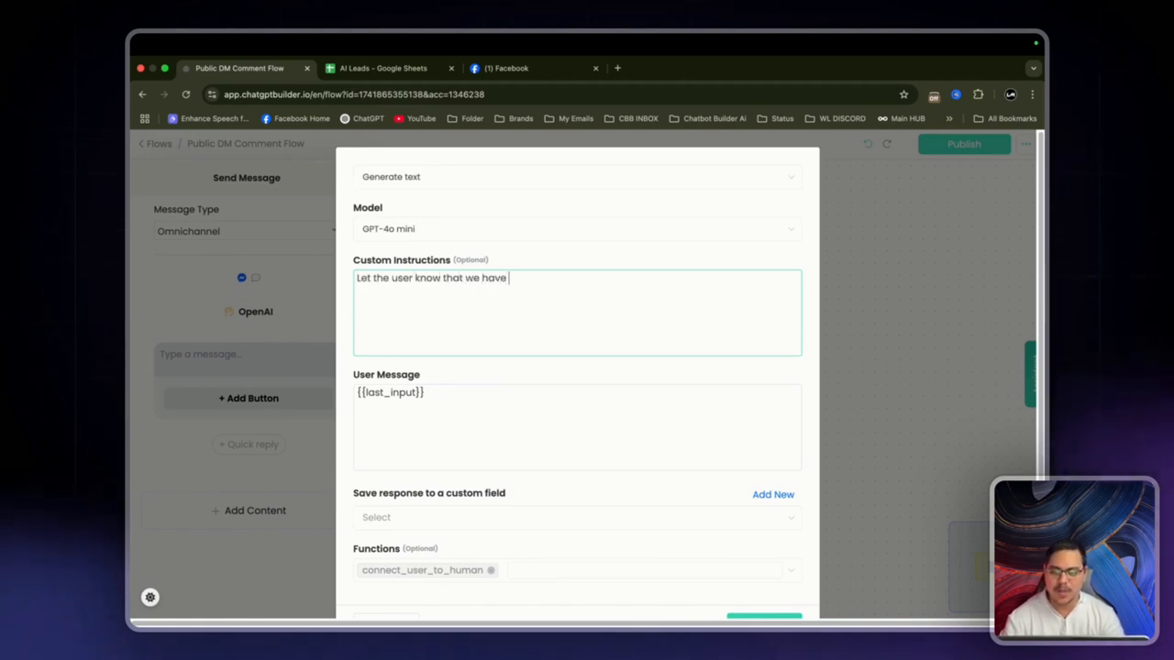
pyautogui.write(' DM them.')
pyautogui.scroll(-1, 552, 506)
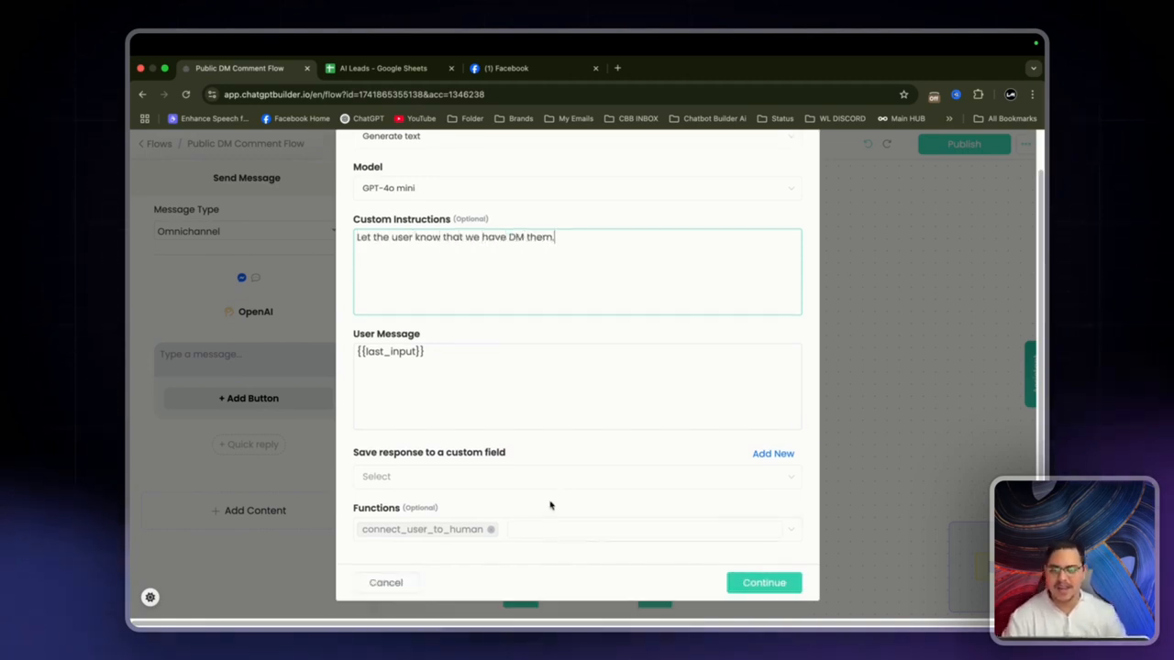
pyautogui.click(773, 453)
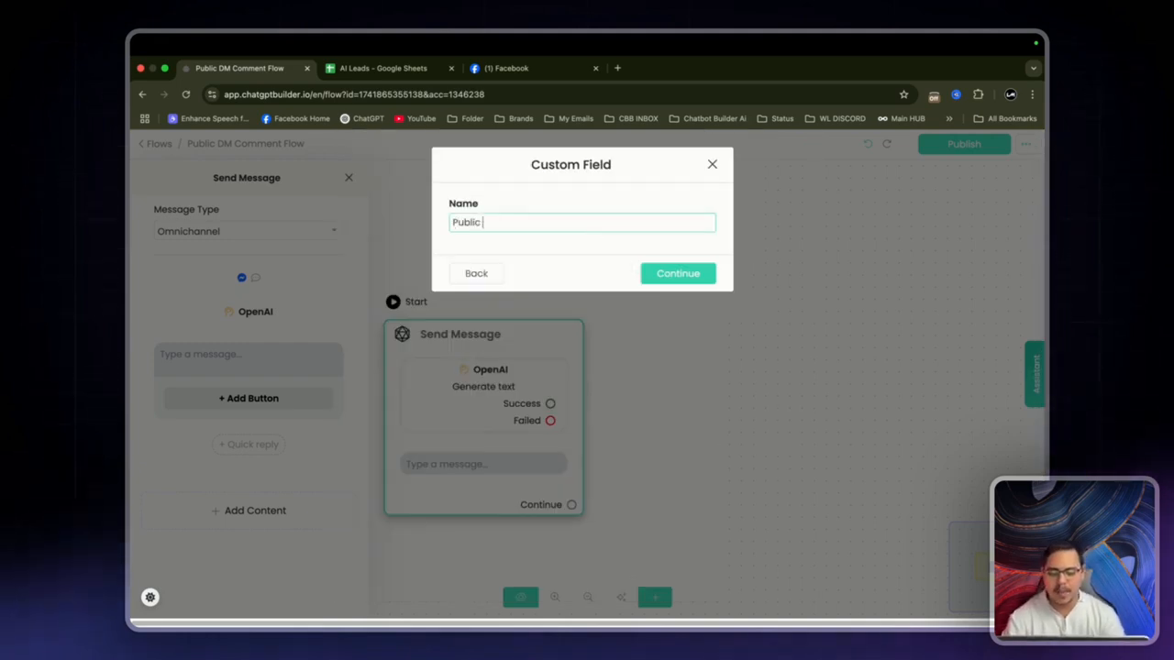
pyautogui.write('Public DM Reply')
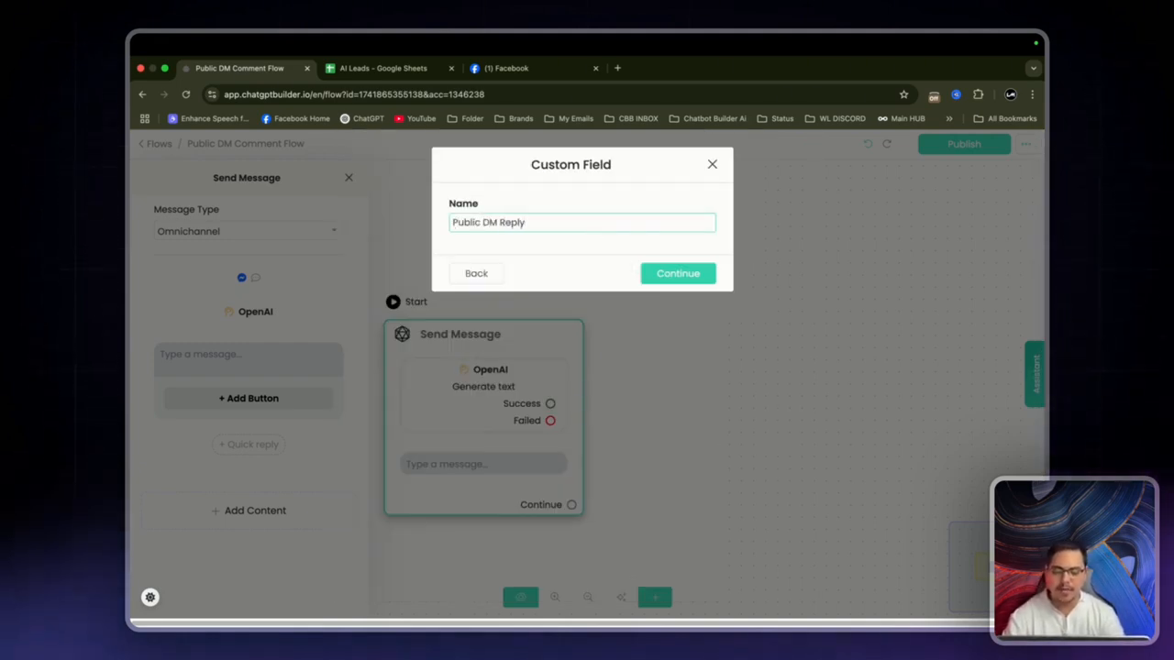
pyautogui.press('Return')
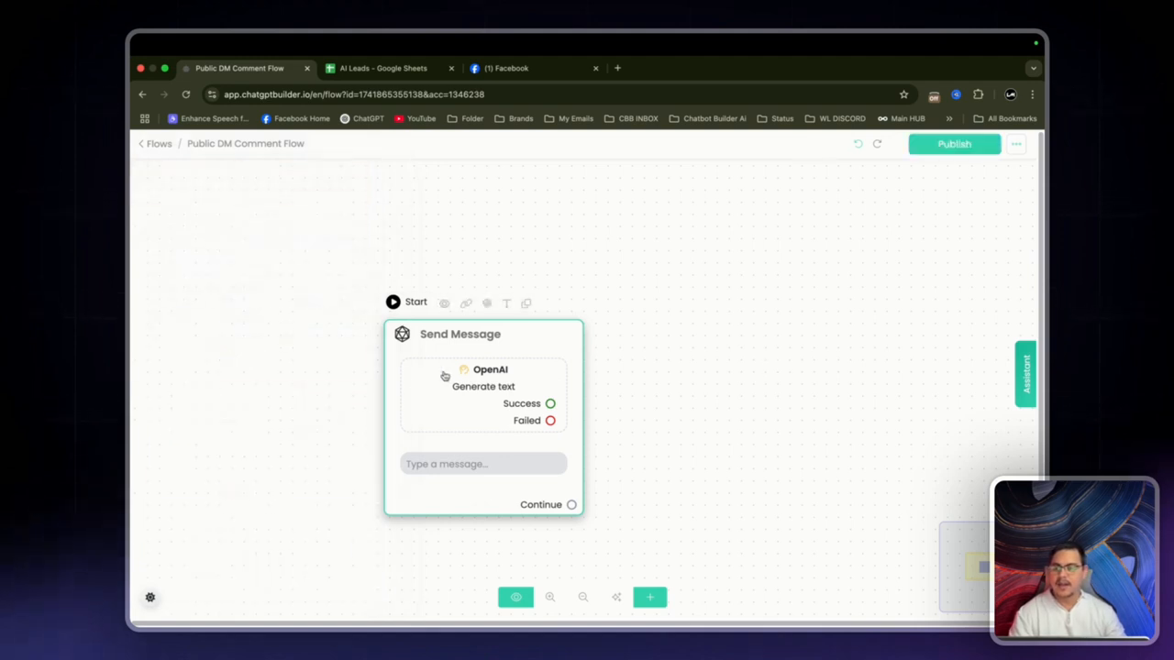
# Step: Set the text block to send the {{Public DM Reply}} field
pyautogui.click(247, 354)
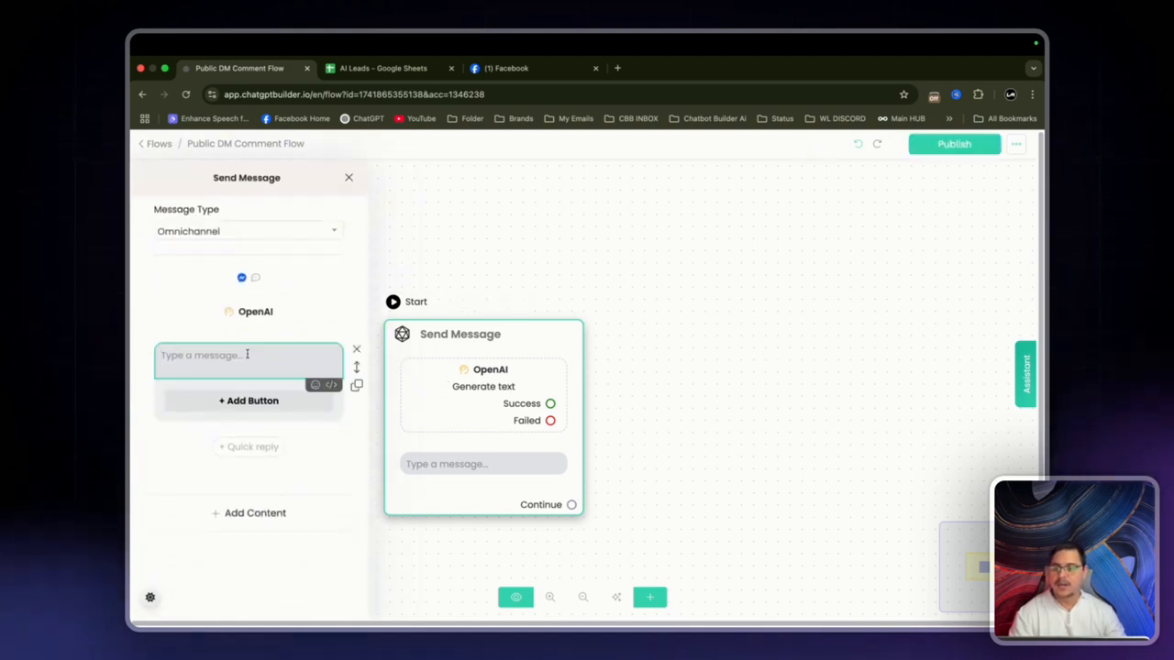
pyautogui.write('{Publ')
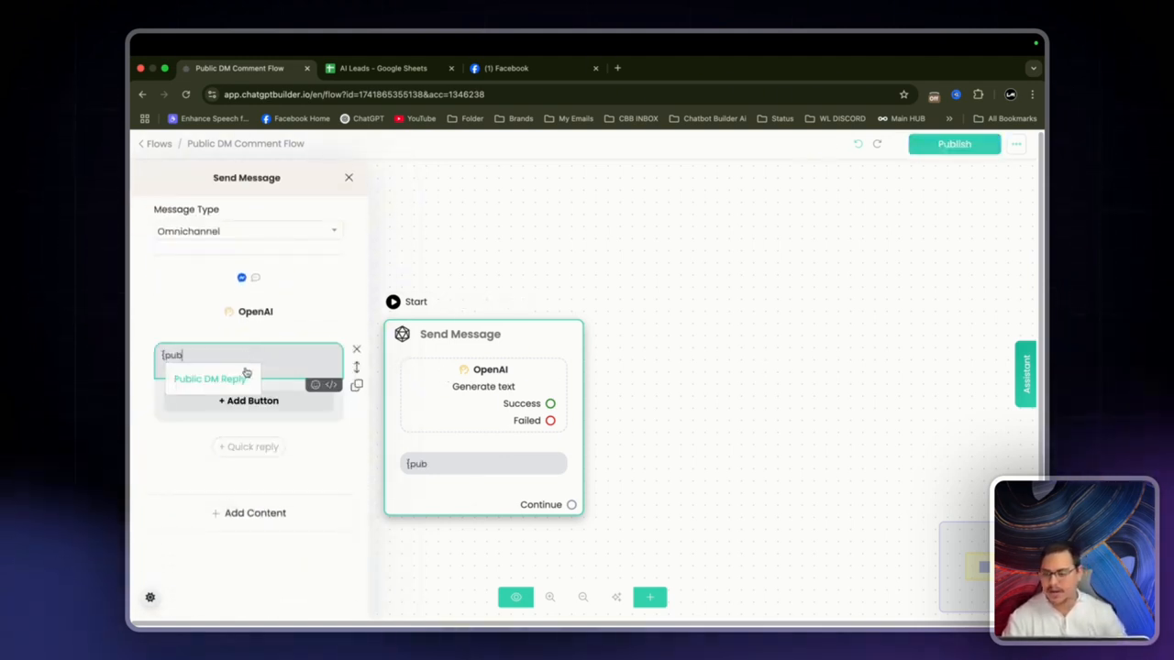
pyautogui.click(246, 377)
pyautogui.moveTo(531, 350); pyautogui.dragTo(621, 348)
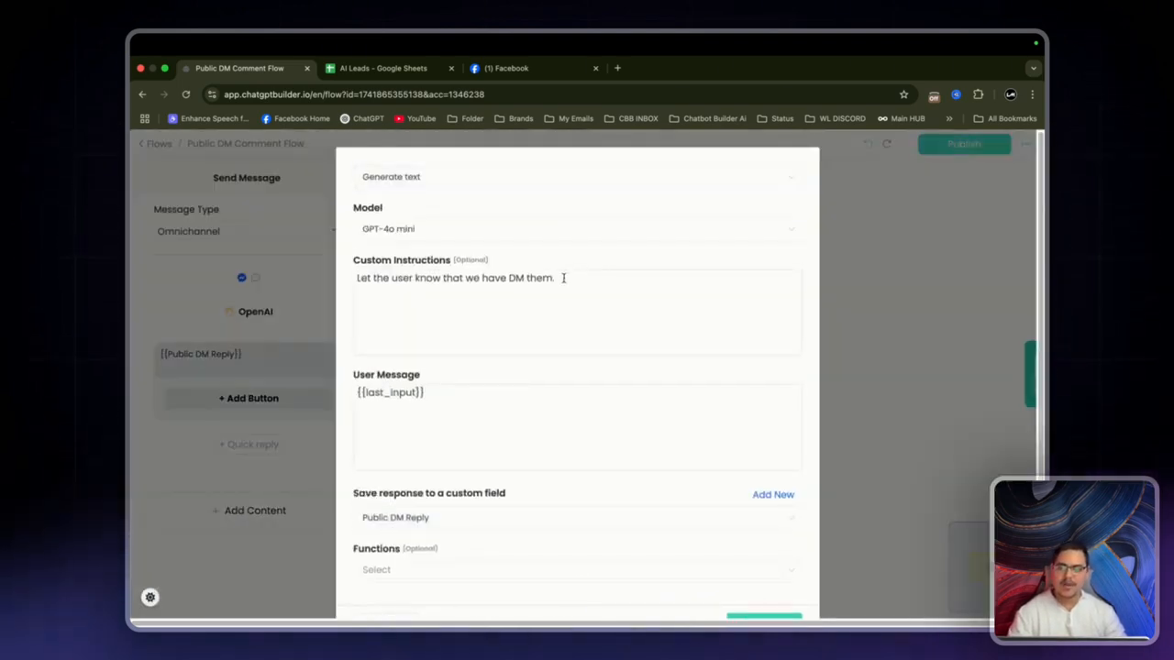
# Step: Extend the instructions with 'with the resource.' and set the user message 'Keep the message short'
pyautogui.scroll(-1, 817, 375)
pyautogui.scroll(1, 818, 375)
pyautogui.click(613, 277)
pyautogui.write('w')
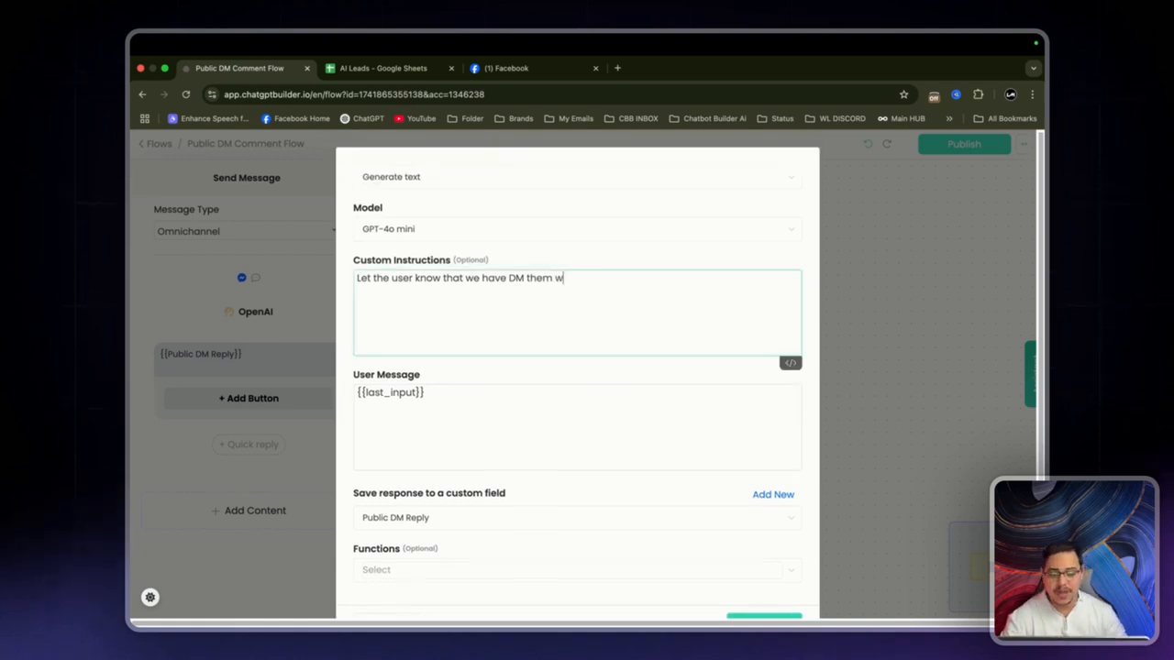
pyautogui.write('ith the resourc')
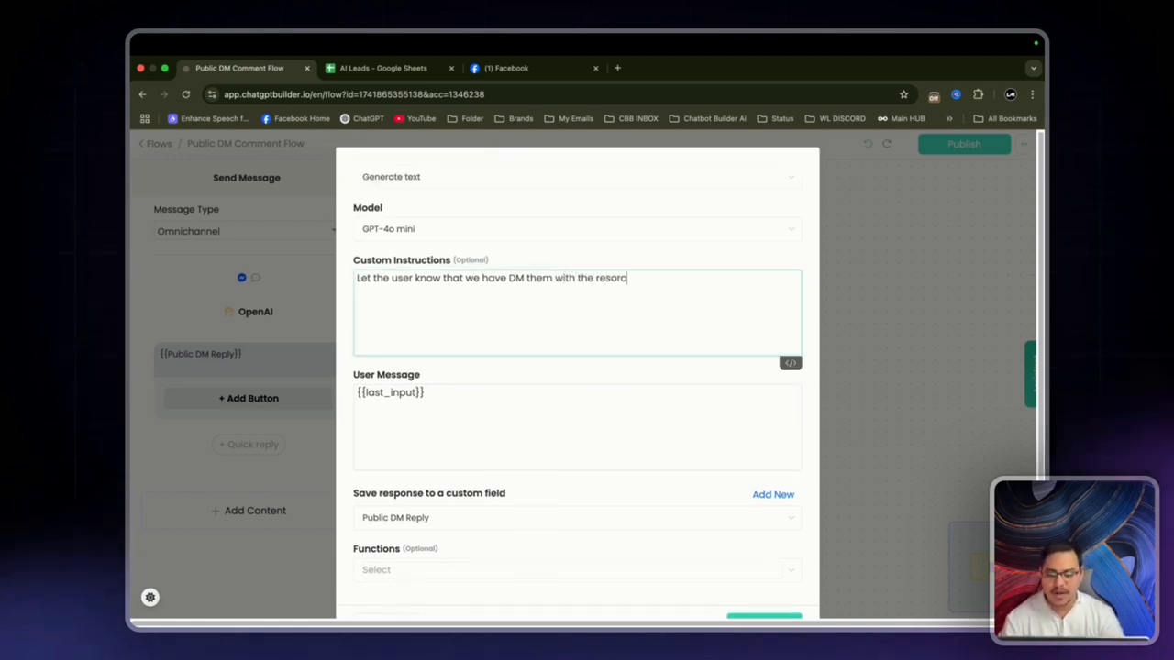
pyautogui.write('e.')
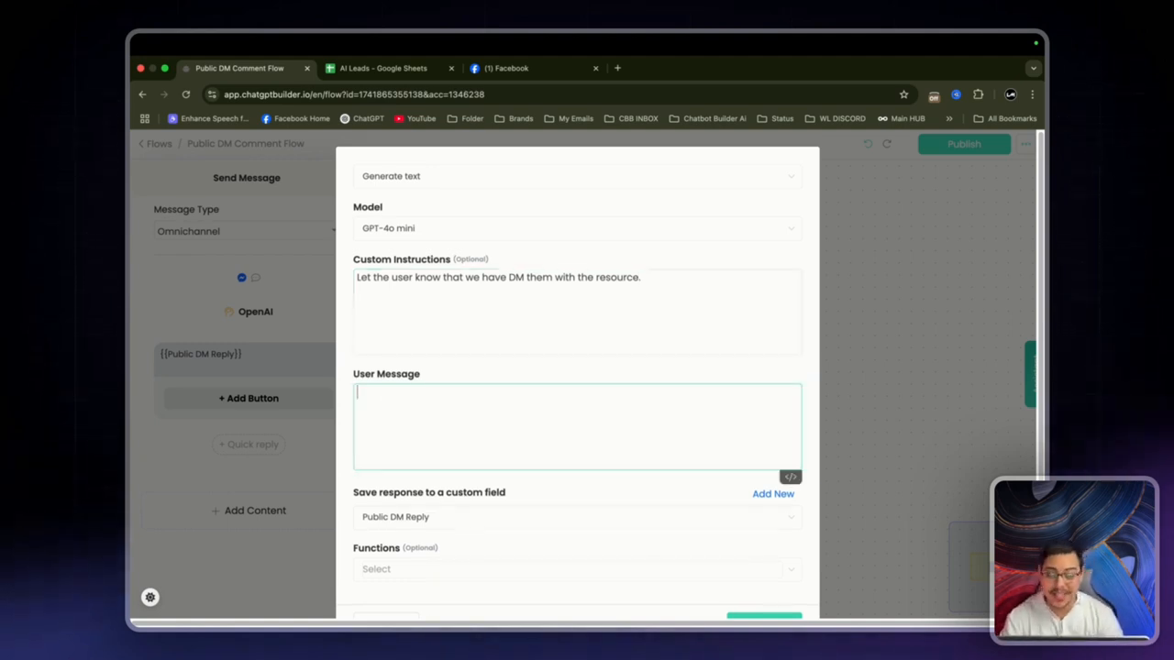
pyautogui.write('Keep')
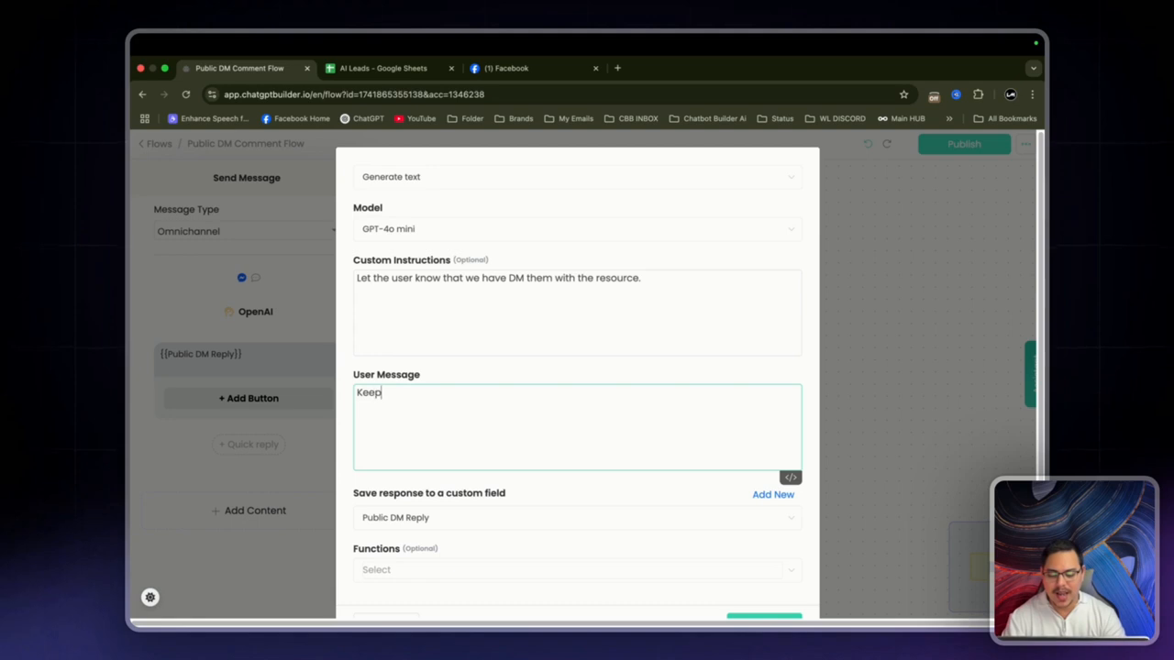
pyautogui.write(' the message shor')
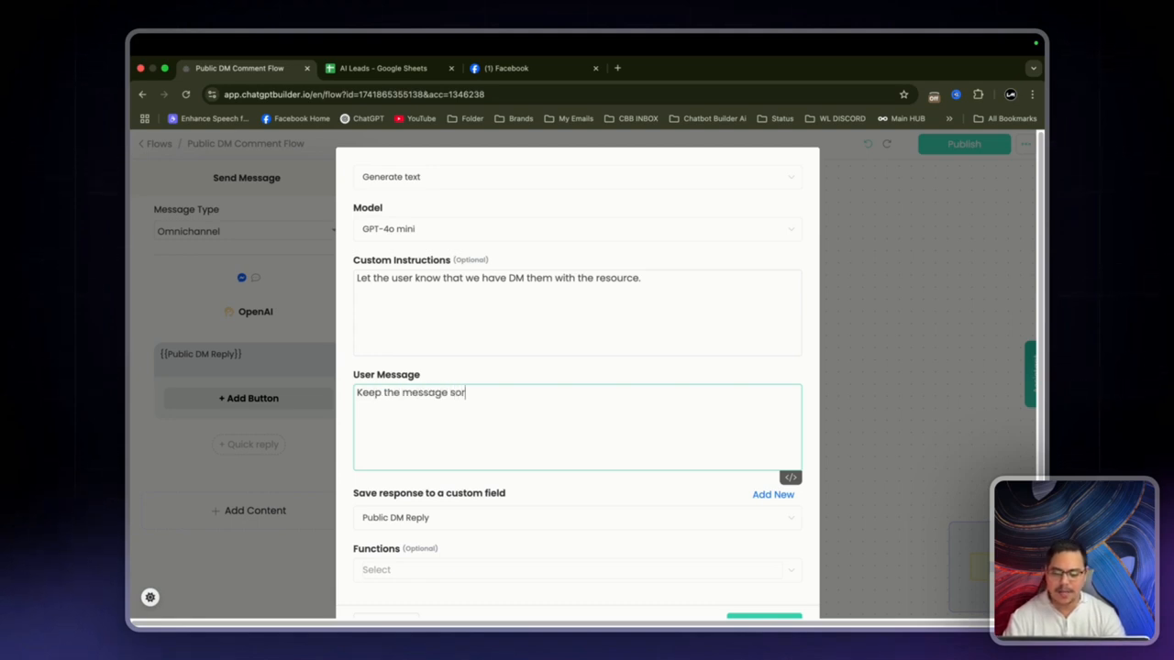
pyautogui.write('t')
pyautogui.scroll(-1, 787, 452)
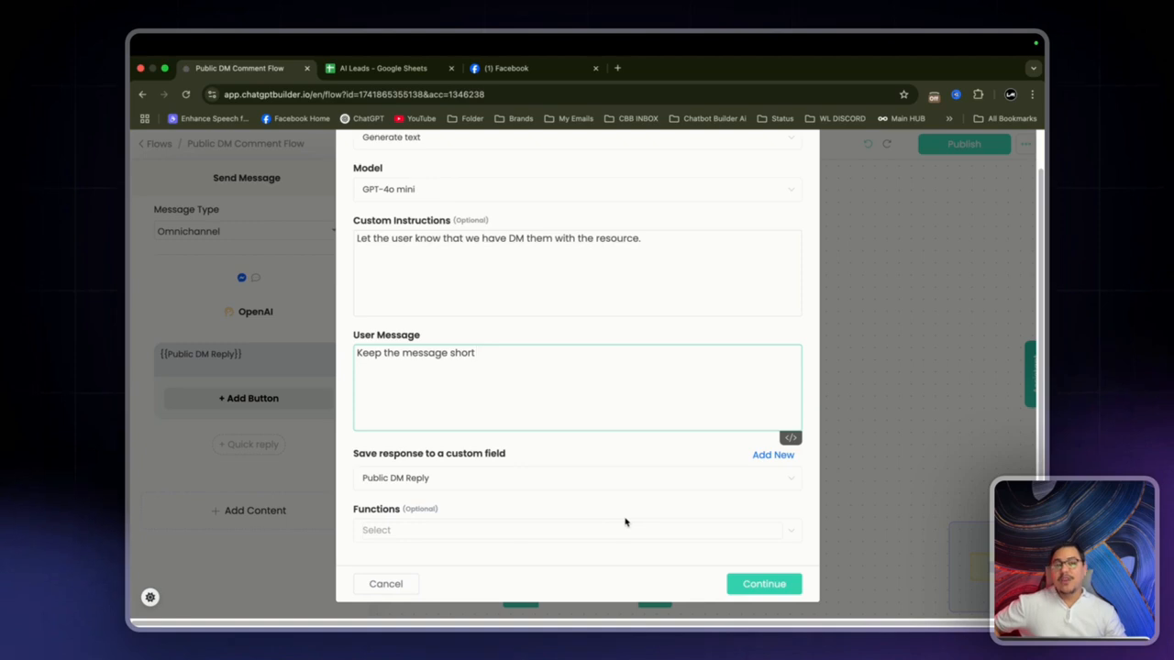
pyautogui.scroll(1, 343, 362)
pyautogui.moveTo(354, 362); pyautogui.dragTo(443, 367)
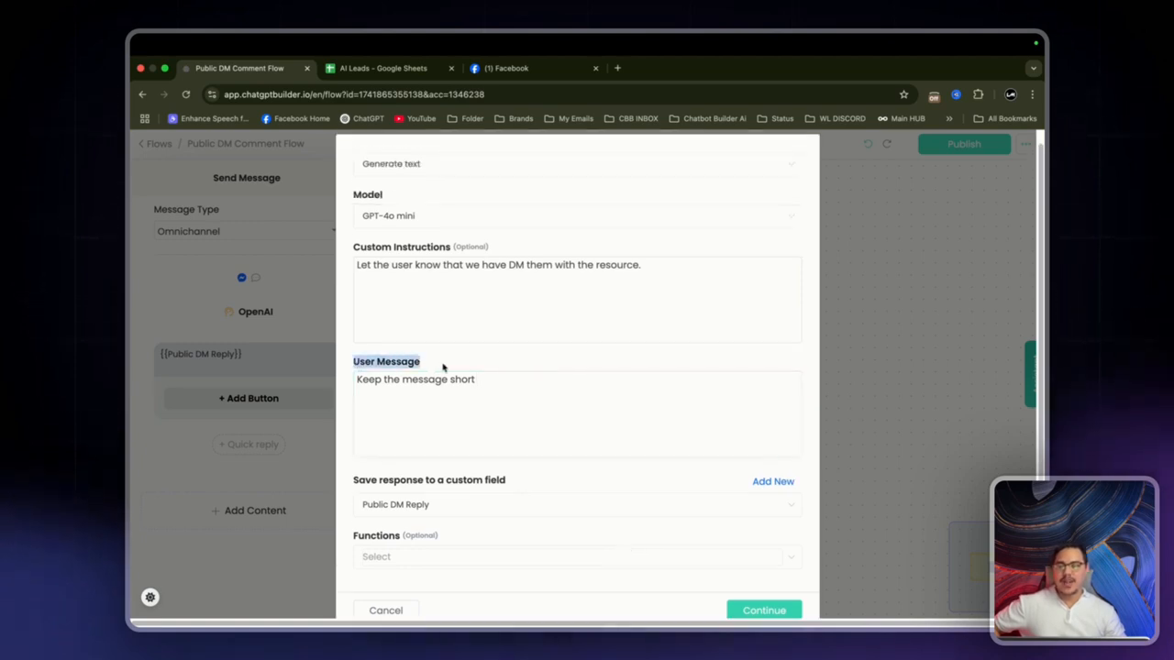
pyautogui.click(510, 388)
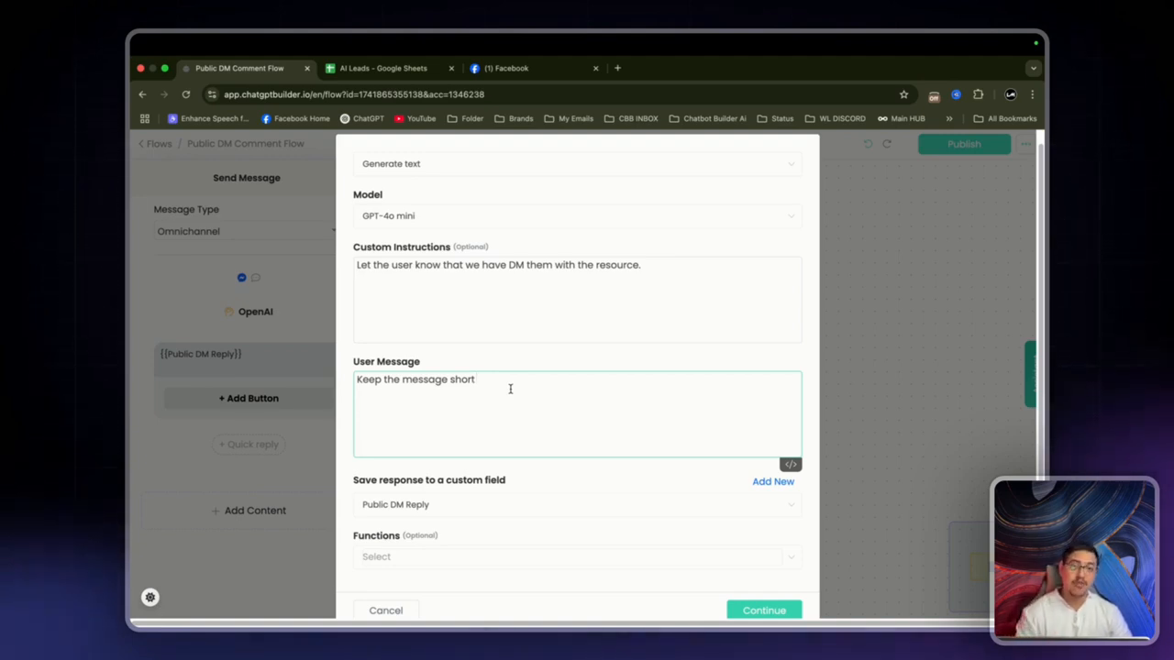
# Step: Review the OpenAI instructions and user message, then confirm the settings
pyautogui.tripleClick(364, 255)
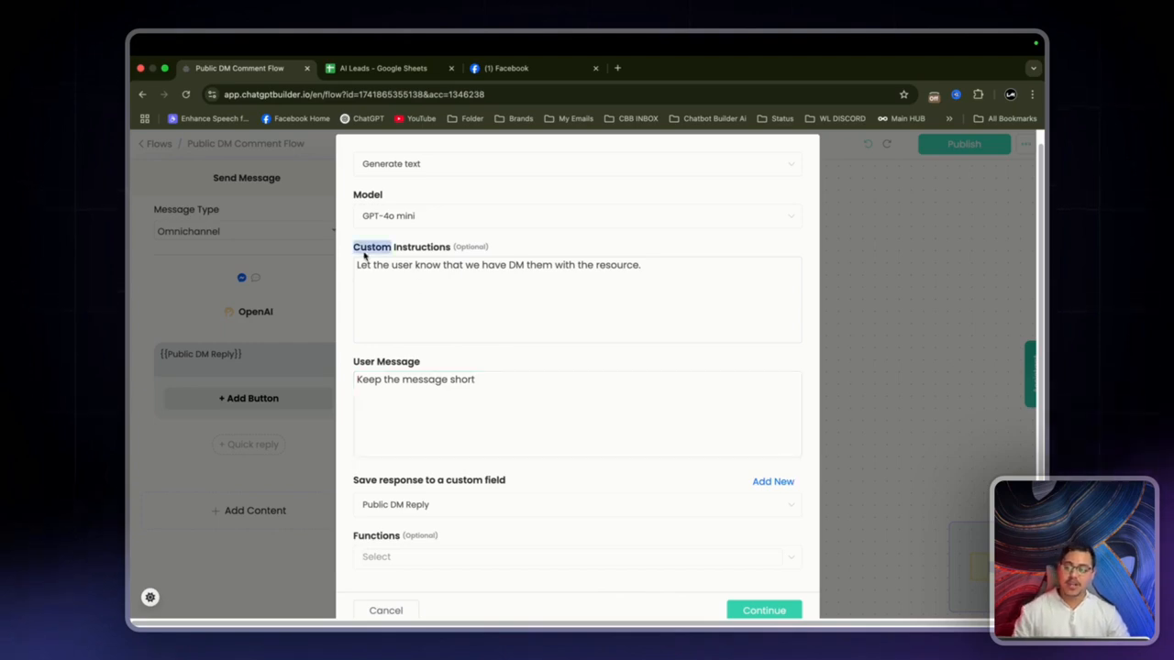
pyautogui.click(545, 267)
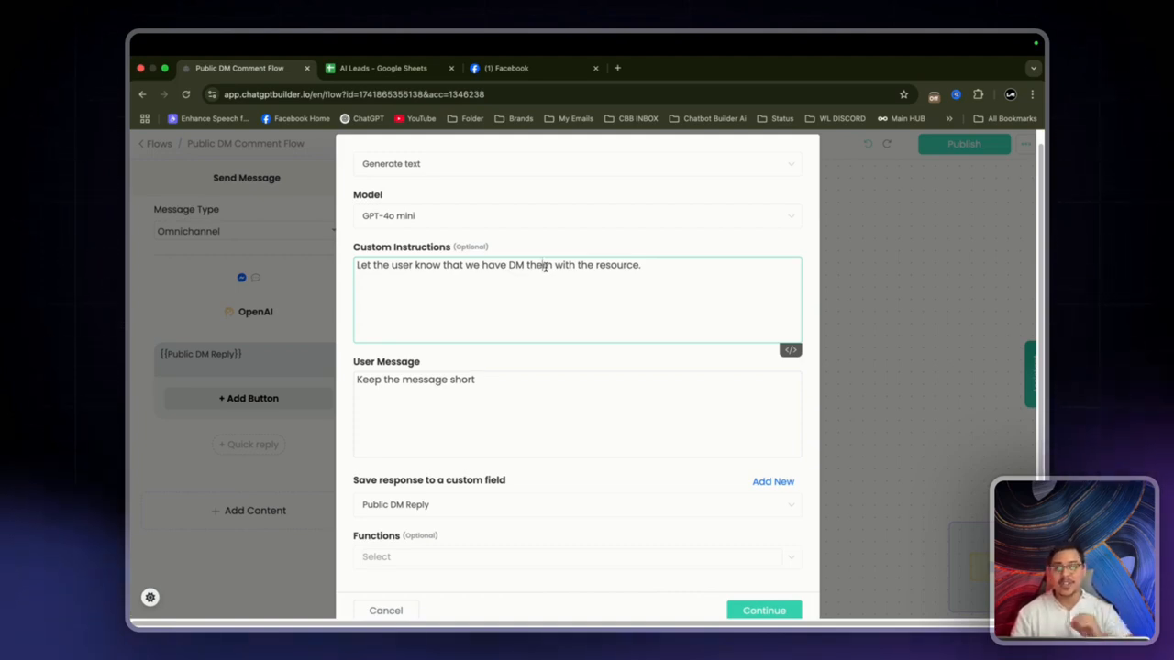
pyautogui.click(577, 412)
pyautogui.moveTo(476, 379); pyautogui.dragTo(354, 383)
pyautogui.click(596, 398)
pyautogui.click(574, 356)
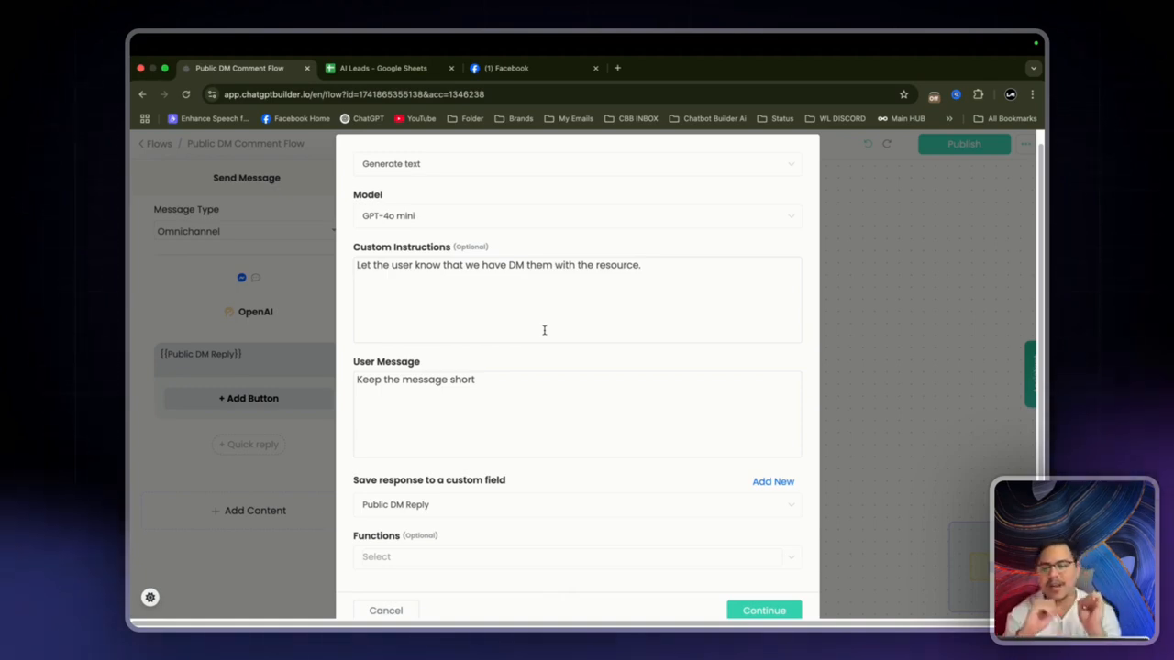
pyautogui.scroll(-1, 560, 477)
pyautogui.click(788, 587)
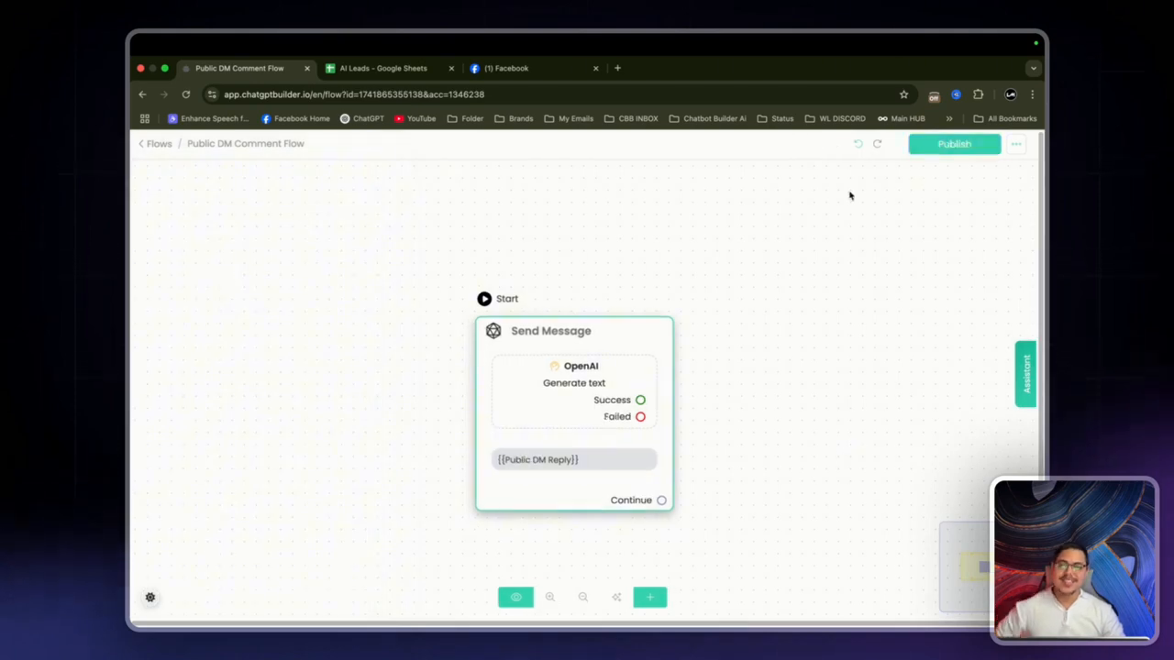
# Step: Publish the Public DM Comment Flow and go to Facebook Comment Automations in Marketing Tools
pyautogui.click(979, 146)
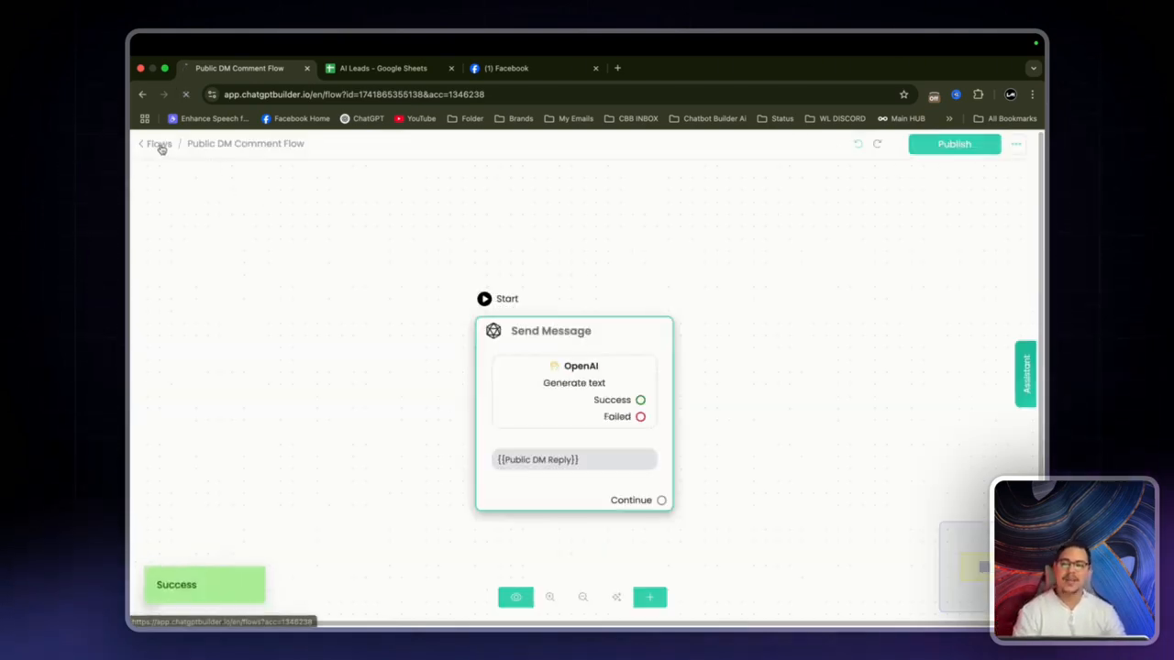
pyautogui.click(159, 144)
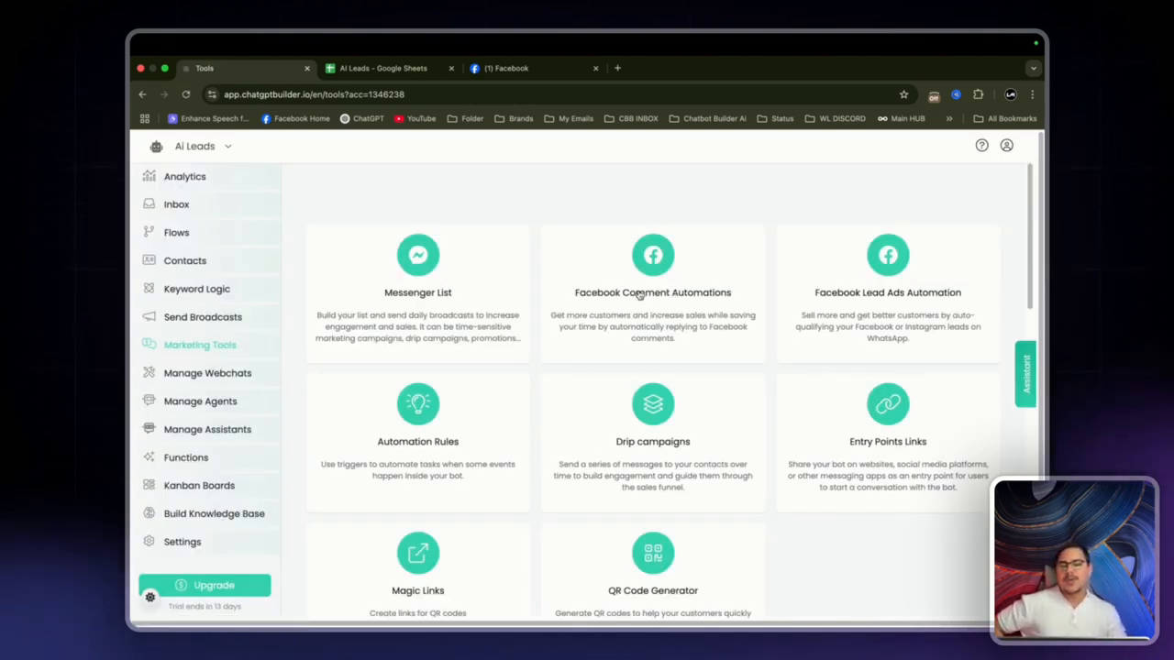
pyautogui.click(672, 286)
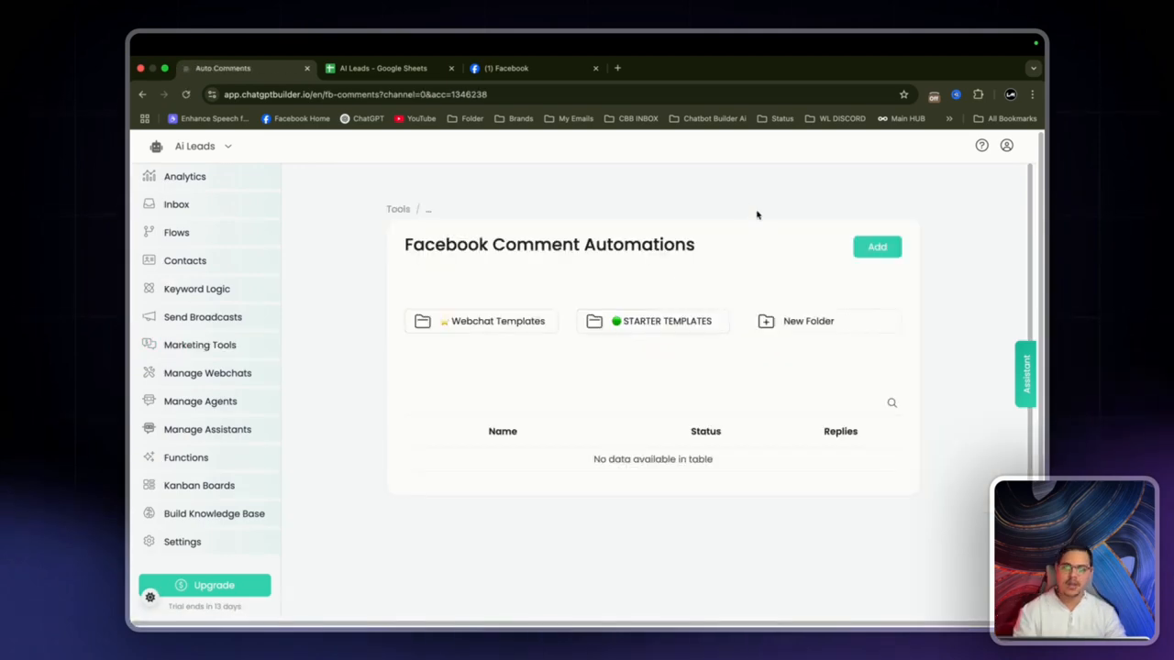
# Step: Add a new comment automation named 'Comment Leads'
pyautogui.click(882, 247)
pyautogui.click(617, 210)
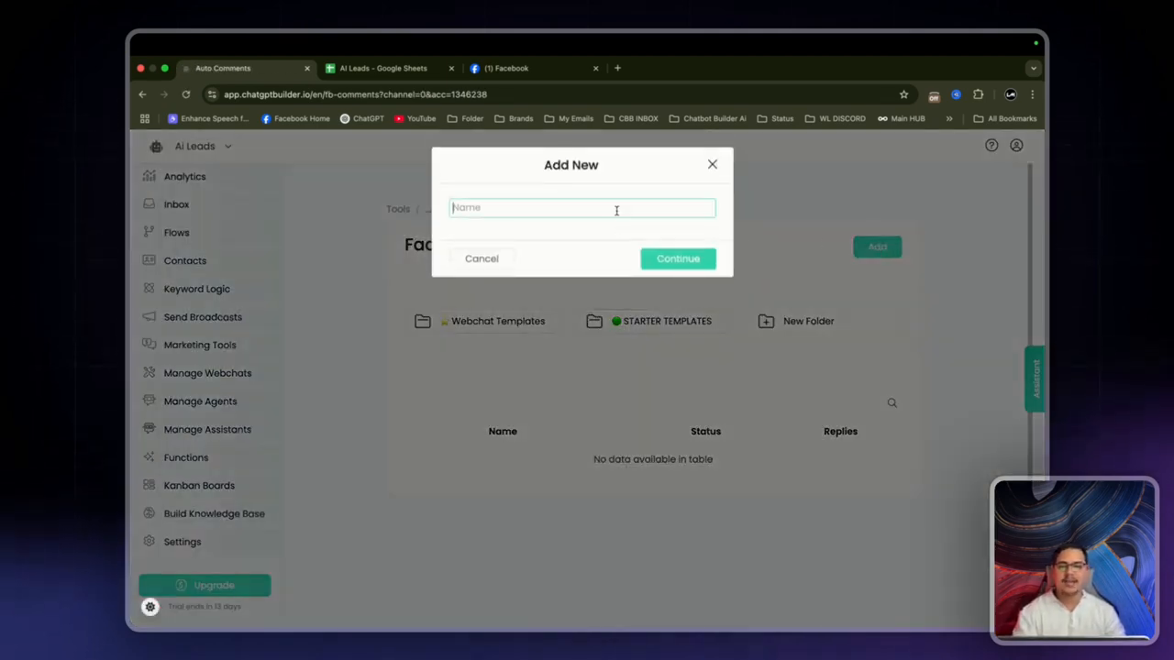
pyautogui.write('Comment Le')
pyautogui.press('BackSpace')
pyautogui.press('BackSpace')
pyautogui.write('ea')
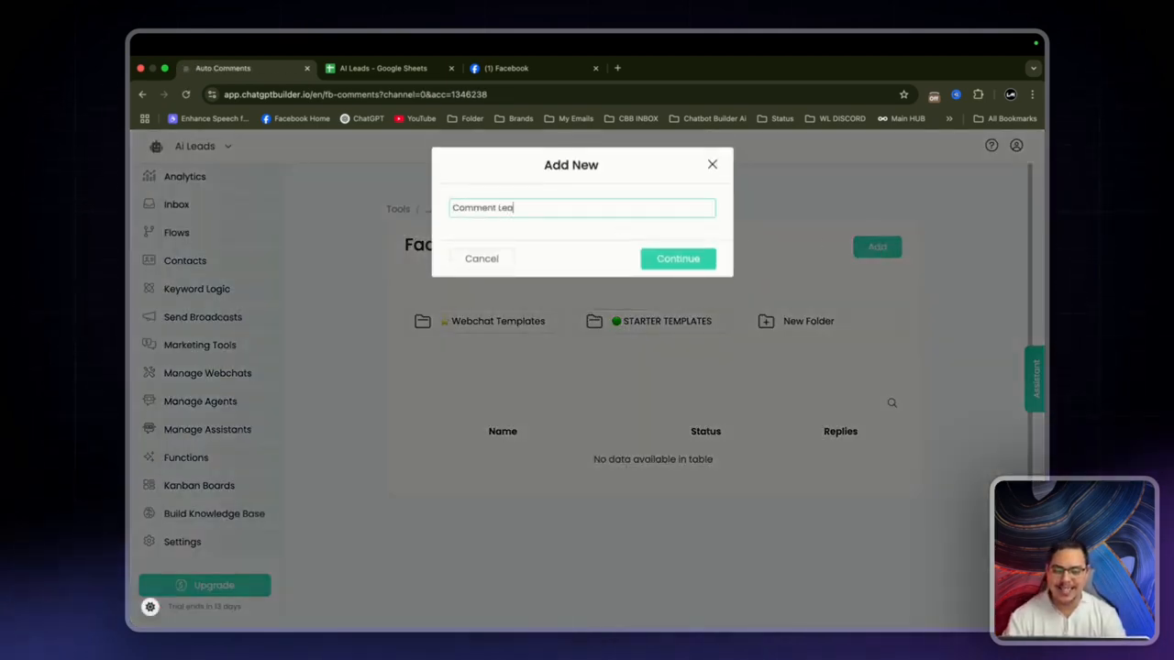
pyautogui.press('Return')
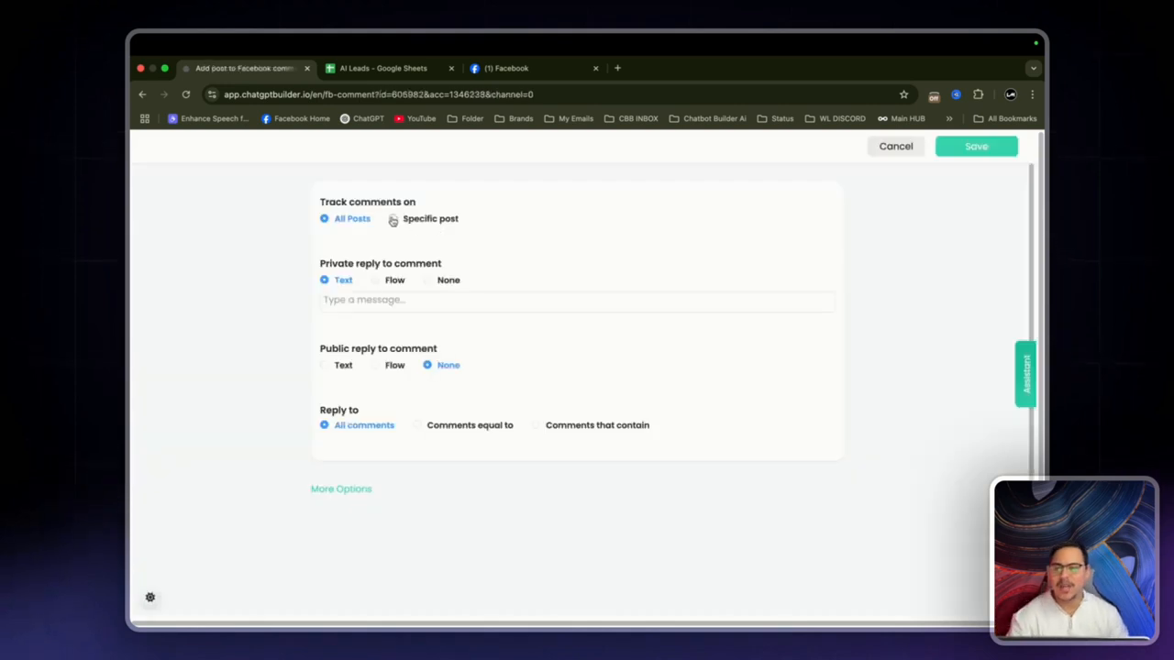
# Step: Track only the 'Ever feel like you're using the wrong tools' post and send private replies as a flow
pyautogui.click(392, 221)
pyautogui.click(412, 239)
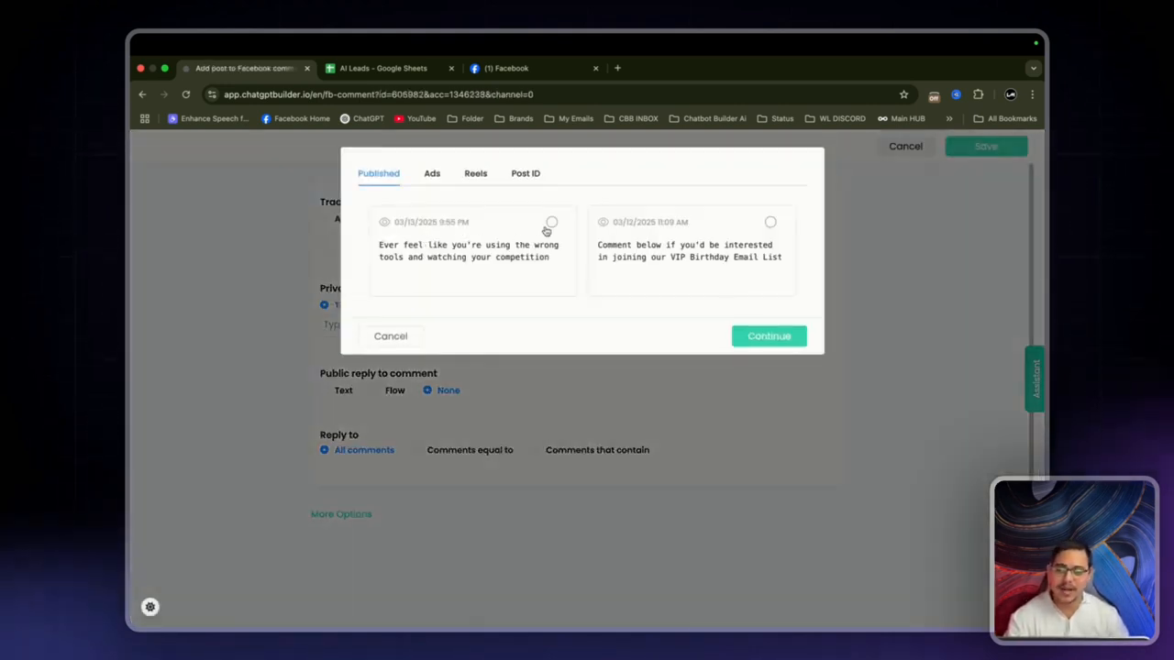
pyautogui.click(551, 222)
pyautogui.moveTo(379, 243); pyautogui.dragTo(573, 257)
pyautogui.click(561, 257)
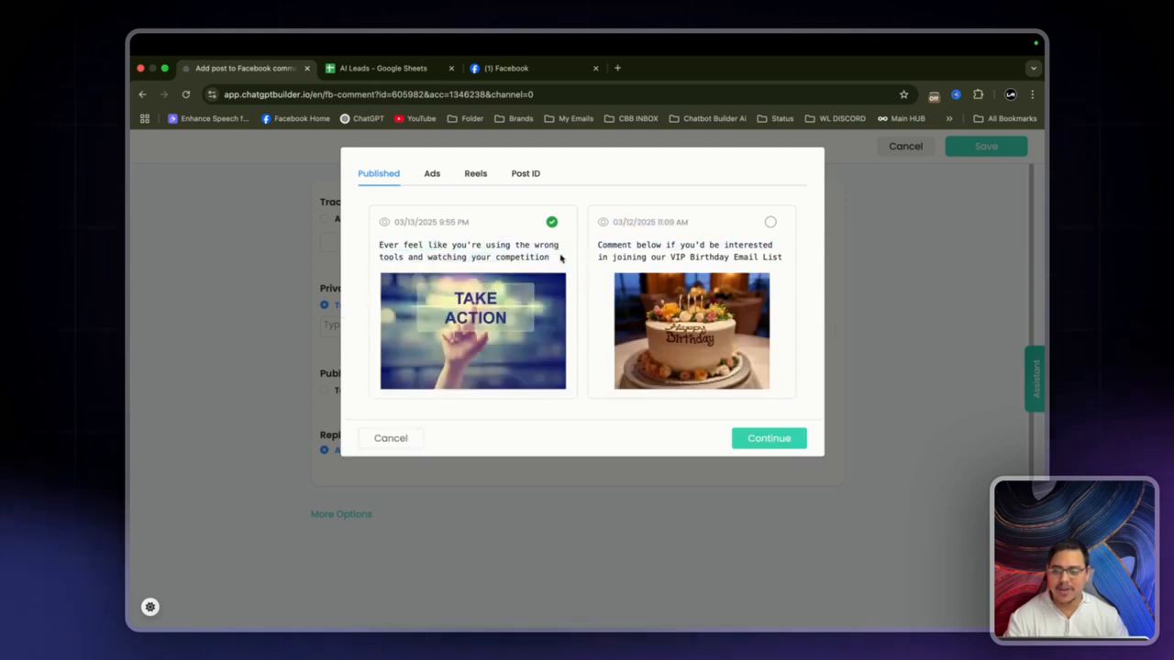
pyautogui.click(773, 440)
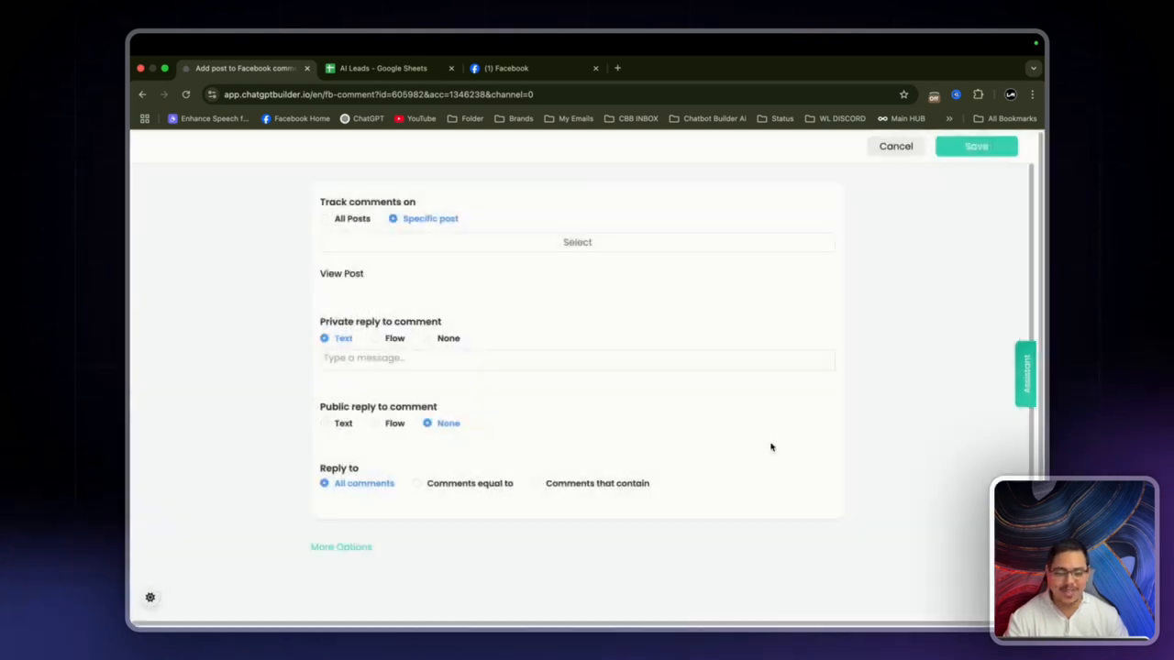
pyautogui.click(382, 340)
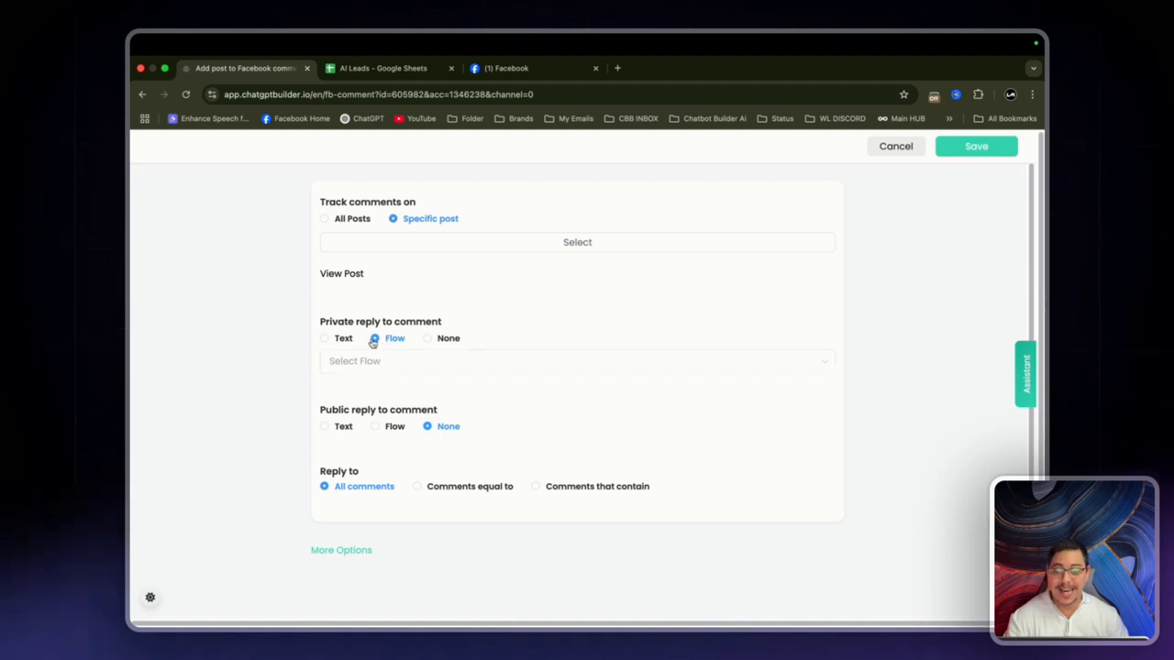
# Step: Choose Private DM Comment Flow for private replies
pyautogui.click(413, 364)
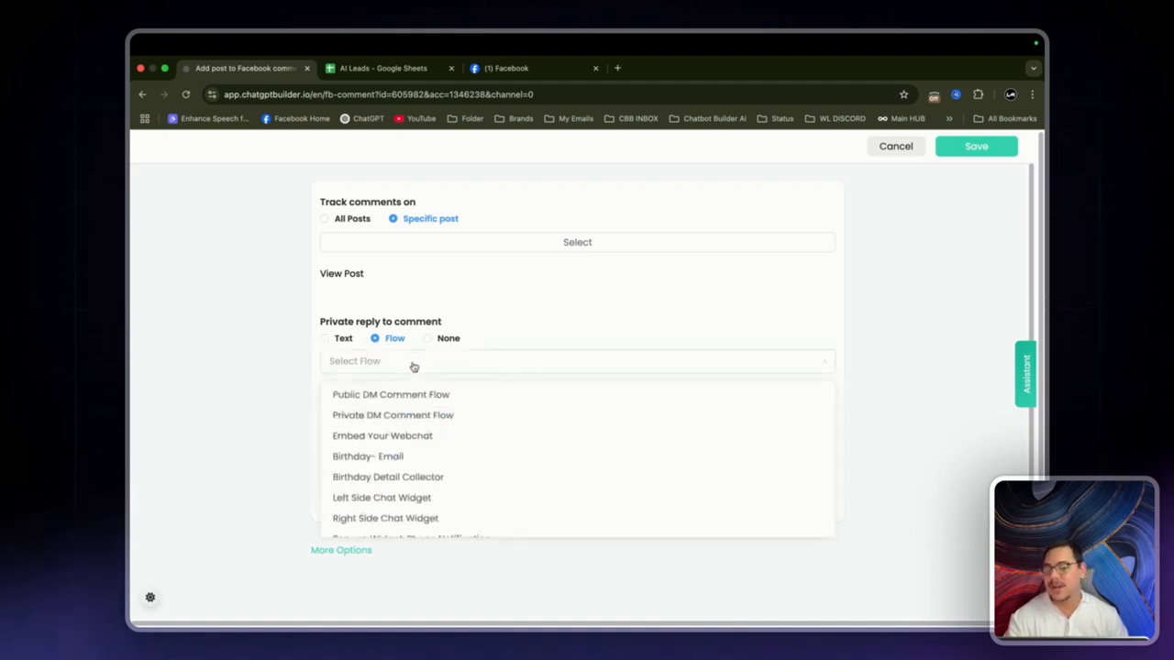
pyautogui.click(369, 414)
pyautogui.scroll(-1, 392, 413)
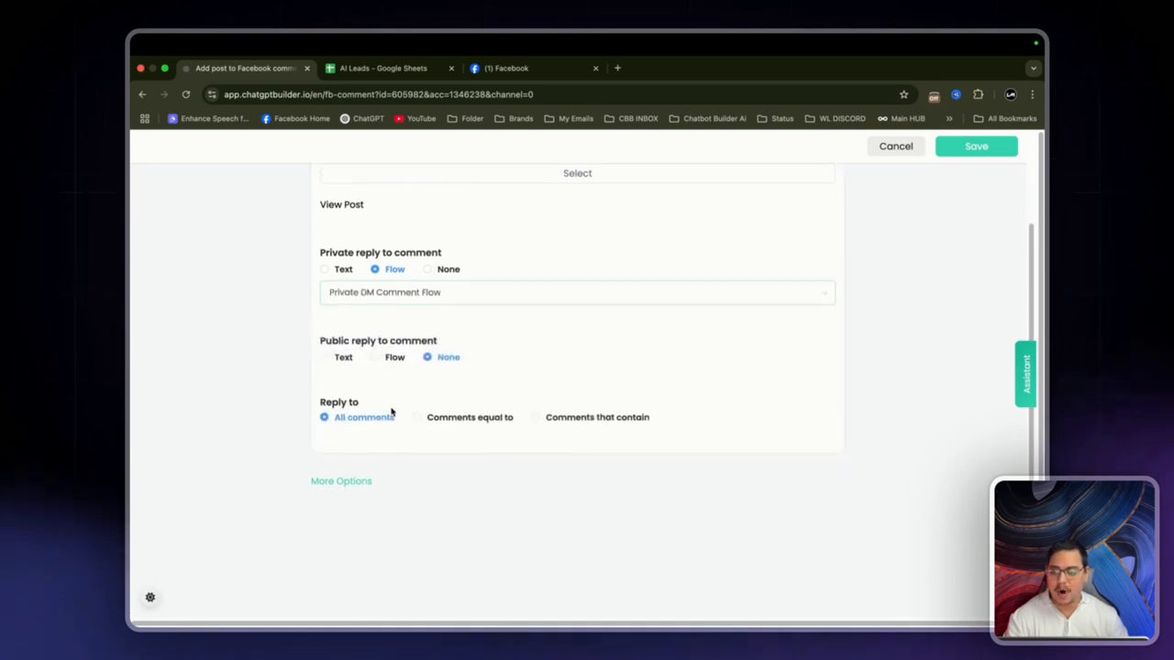
# Step: Send public replies as a flow using Public DM Comment Flow, and reveal the additional reply options
pyautogui.moveTo(322, 342); pyautogui.dragTo(475, 351)
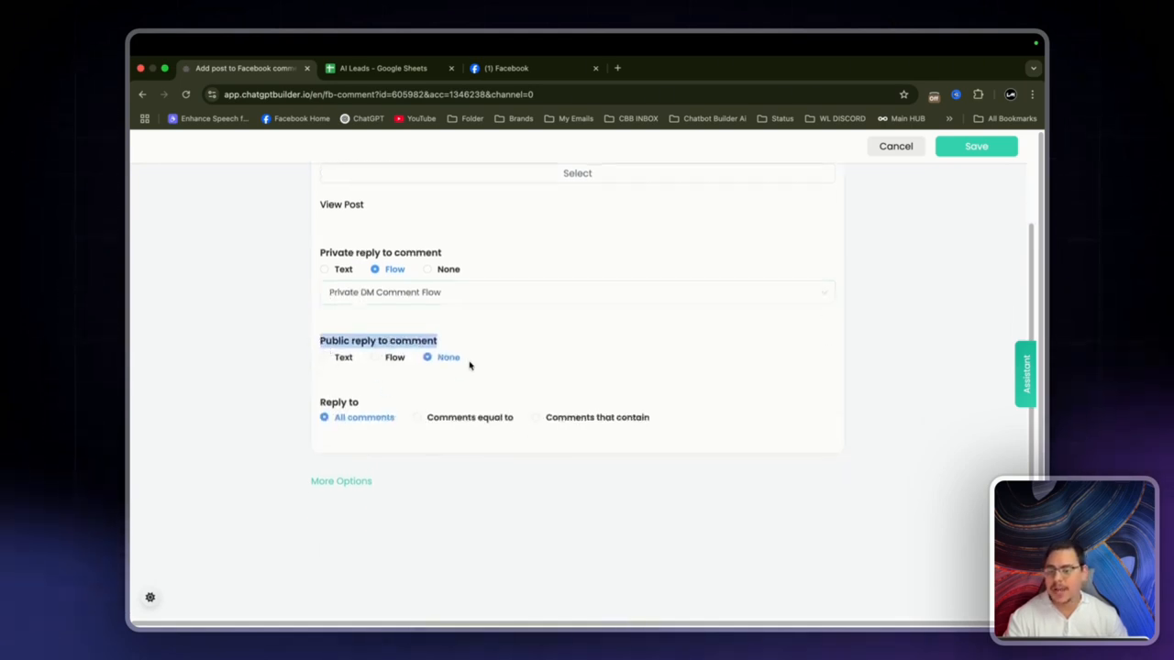
pyautogui.click(376, 358)
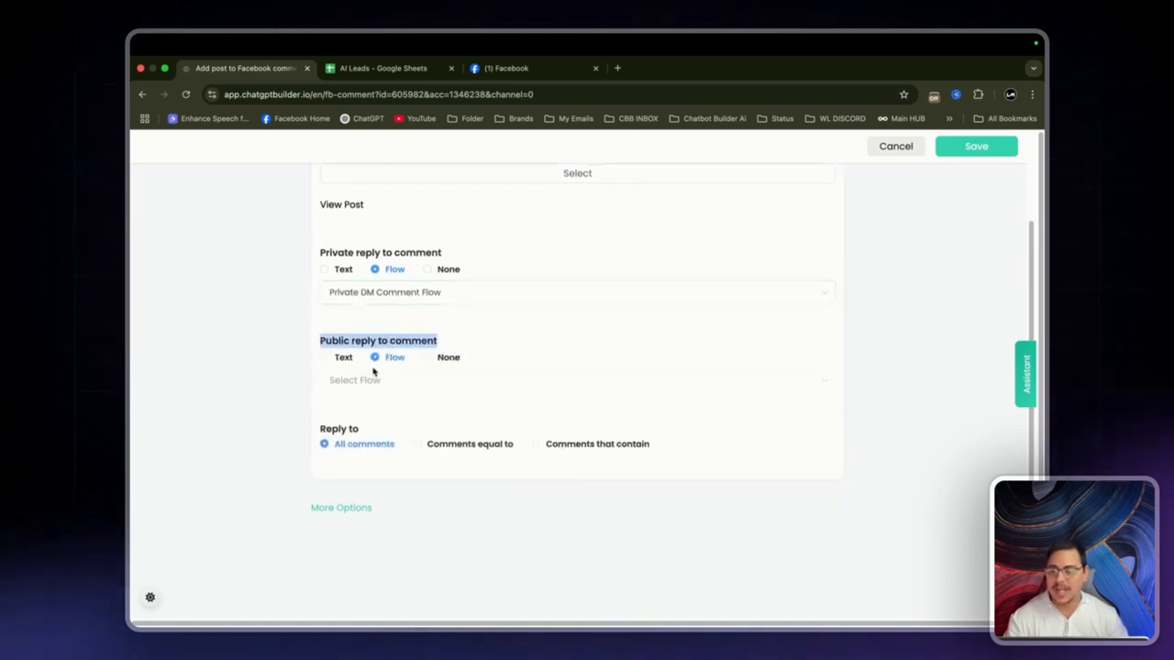
pyautogui.click(374, 379)
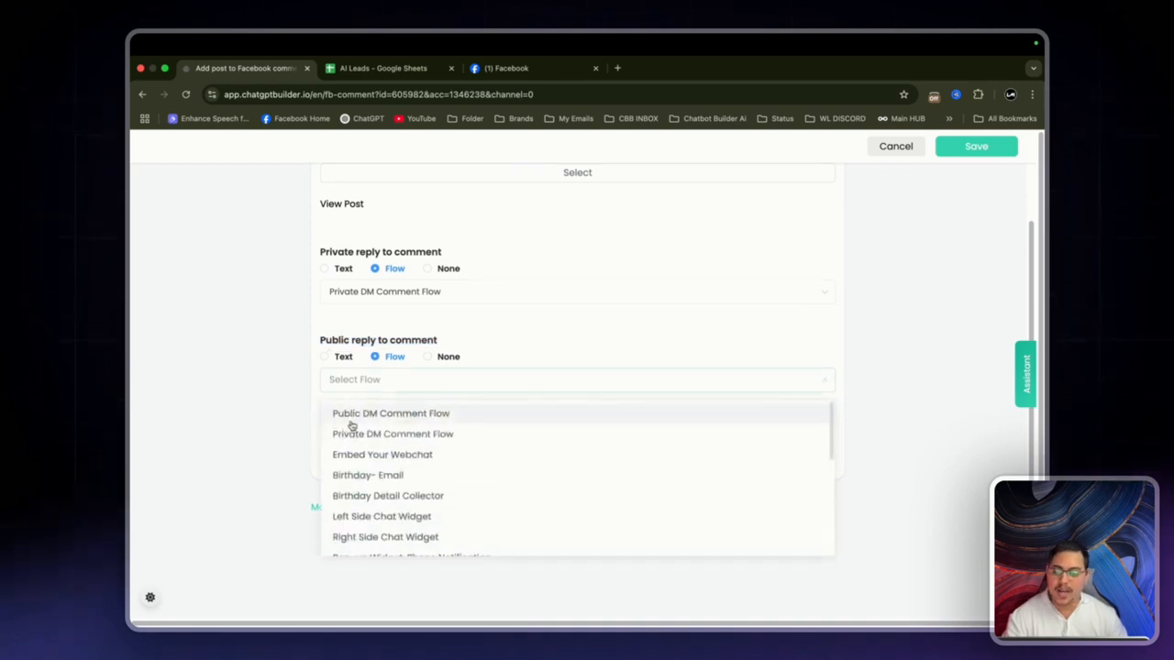
pyautogui.click(378, 414)
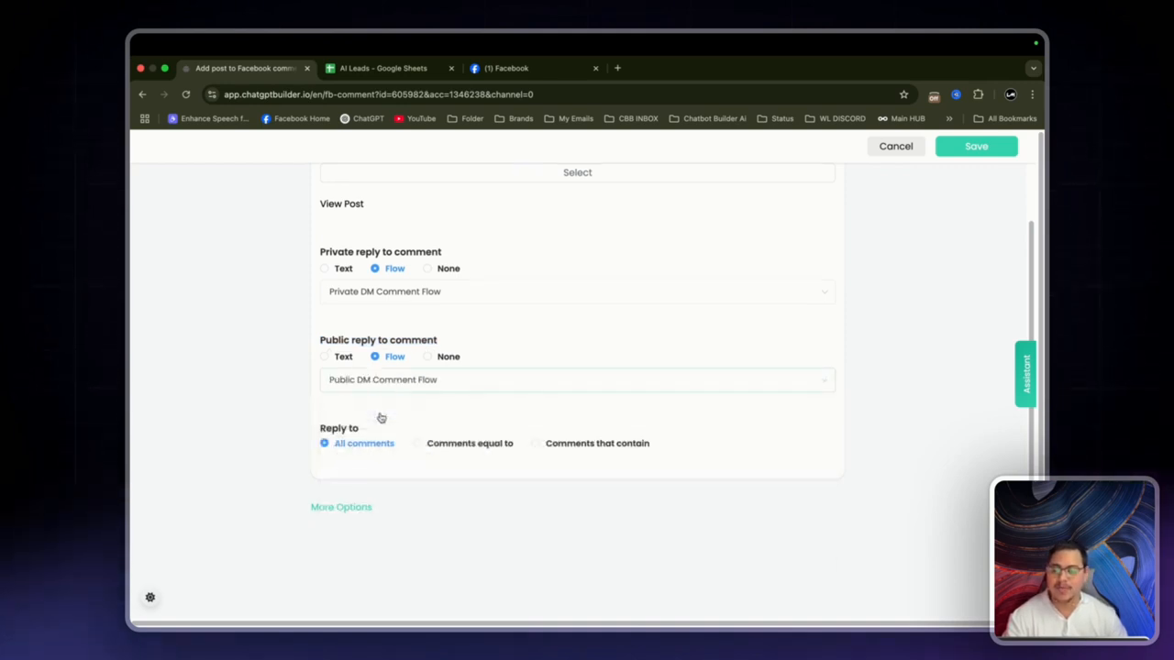
pyautogui.scroll(-1, 287, 381)
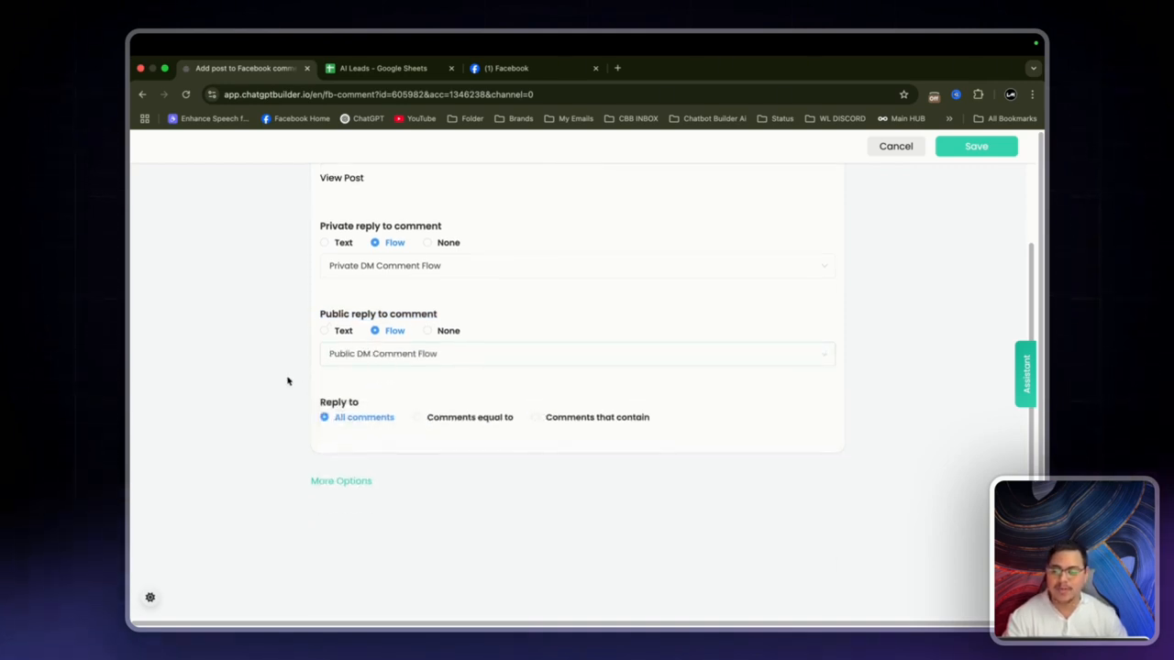
pyautogui.click(316, 480)
pyautogui.scroll(-3, 199, 416)
# Step: Reply once per user per post, like each user's comment, and keep replies immediate
pyautogui.scroll(-2, 201, 419)
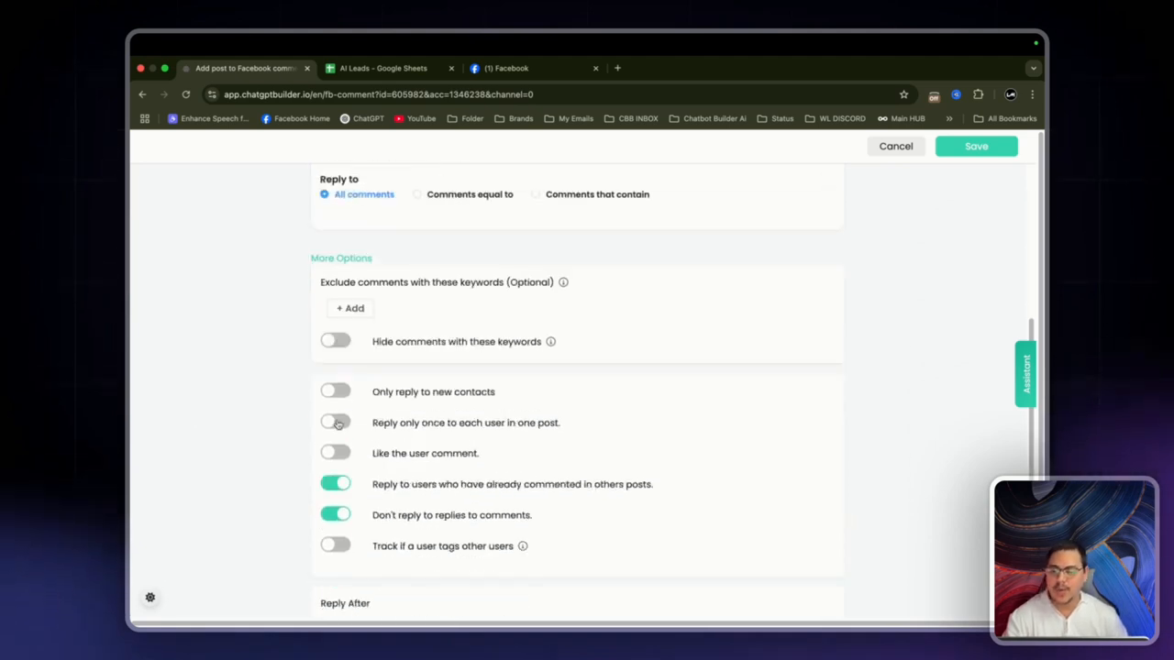
pyautogui.click(336, 419)
pyautogui.scroll(-1, 336, 424)
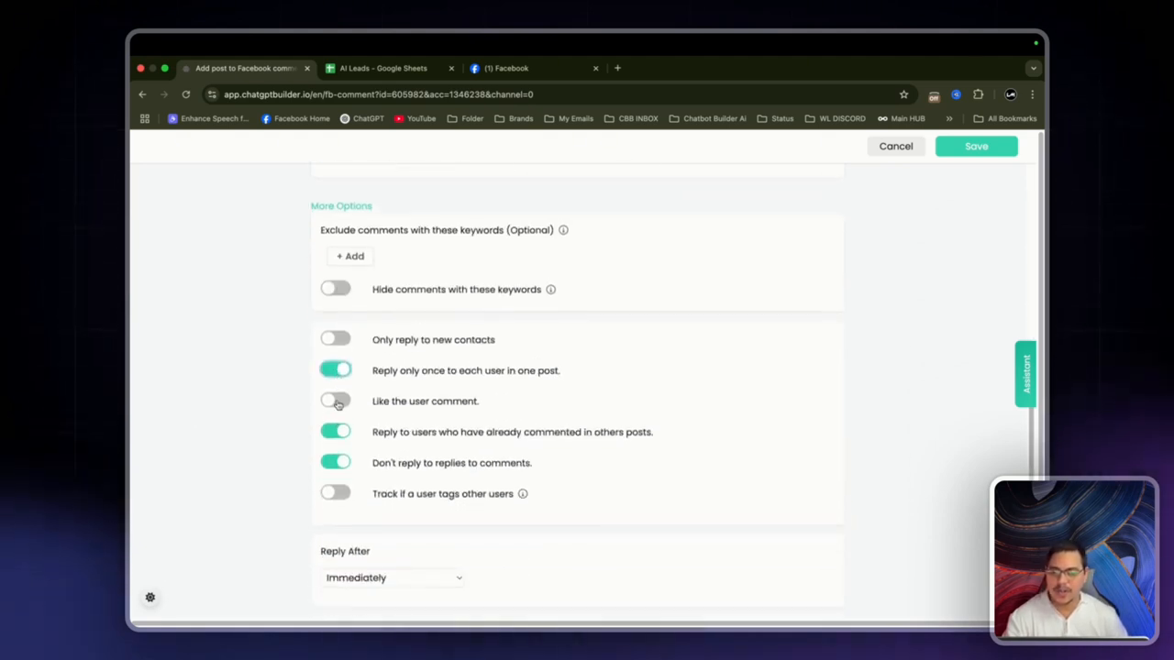
pyautogui.click(336, 403)
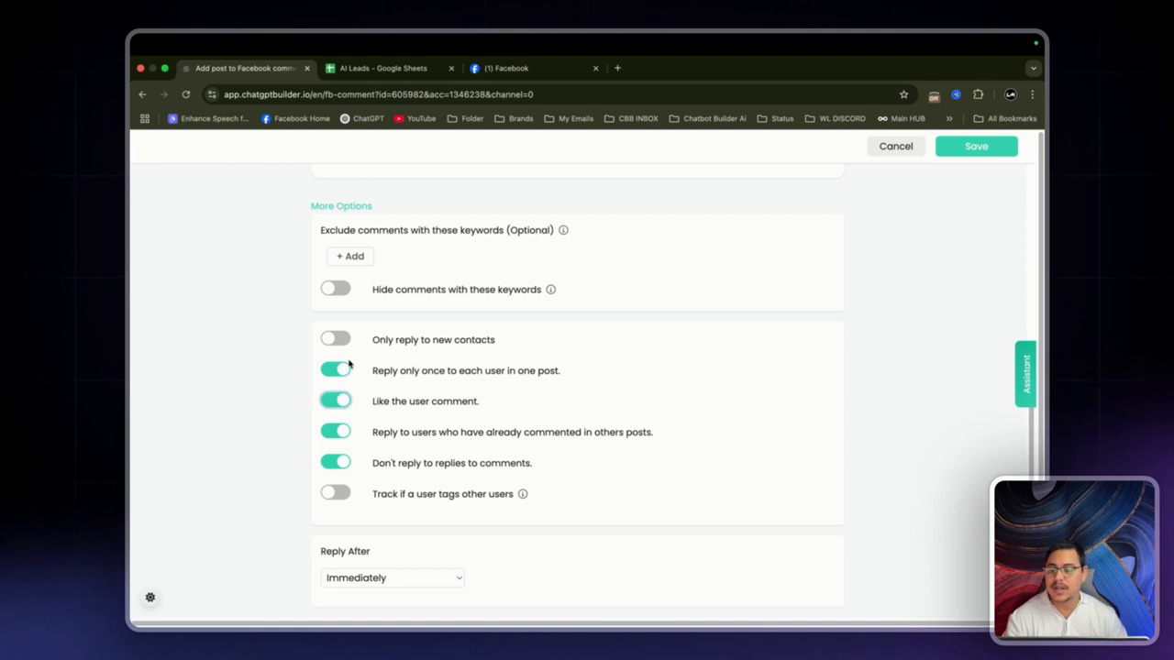
pyautogui.scroll(-1, 505, 345)
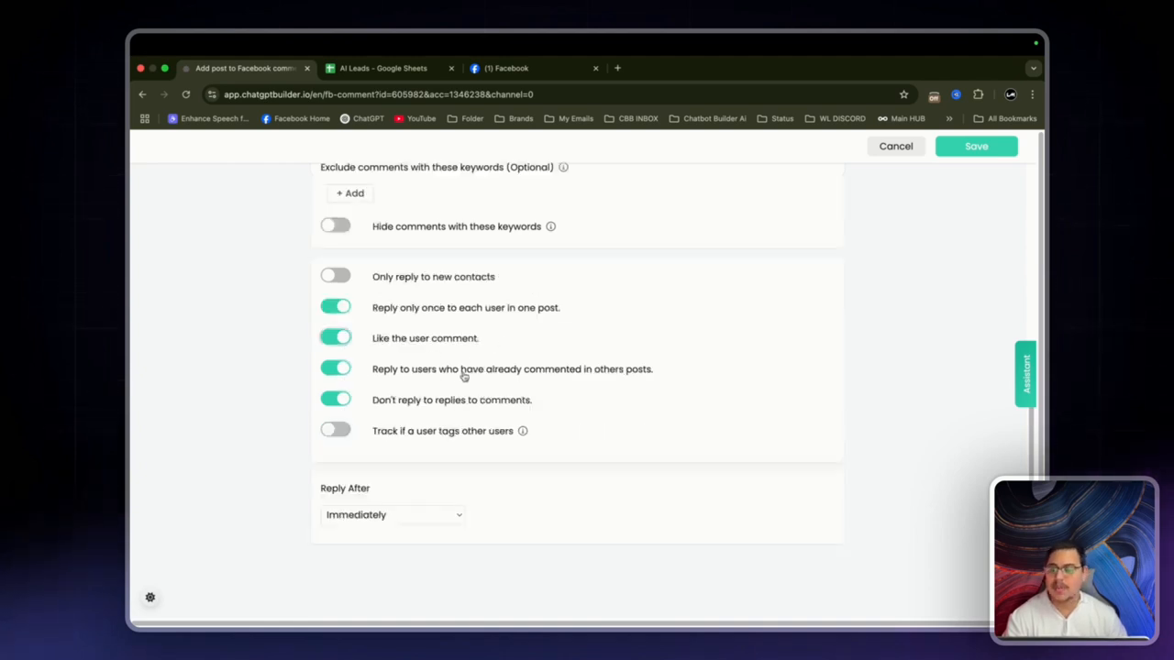
pyautogui.scroll(-1, 362, 522)
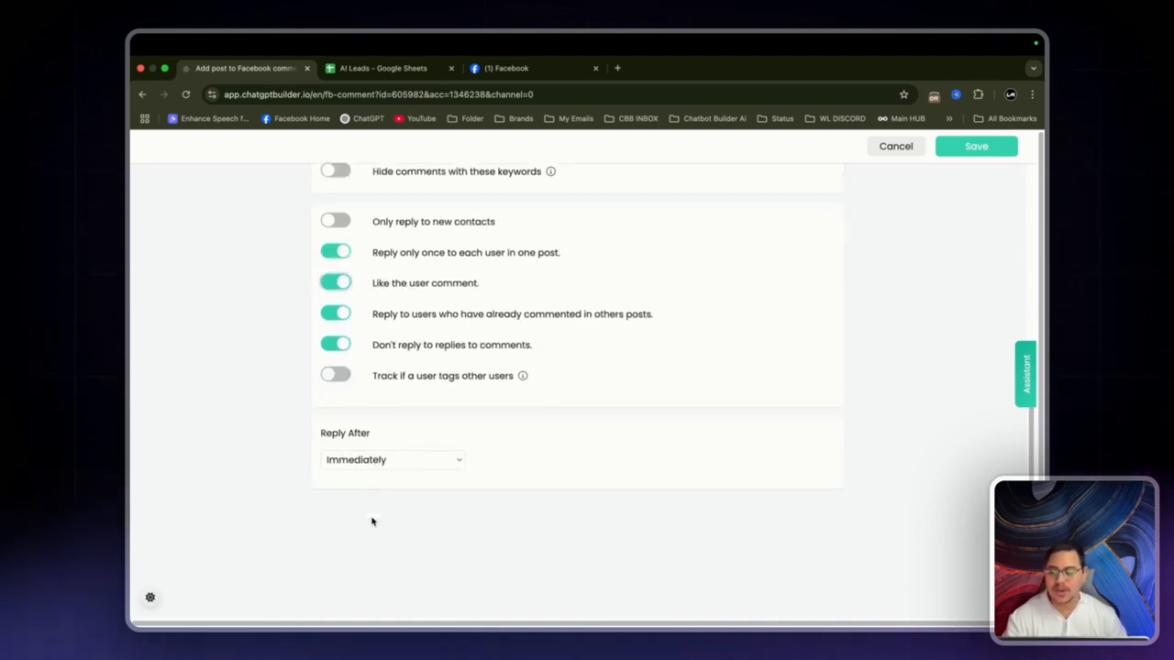
pyautogui.click(392, 464)
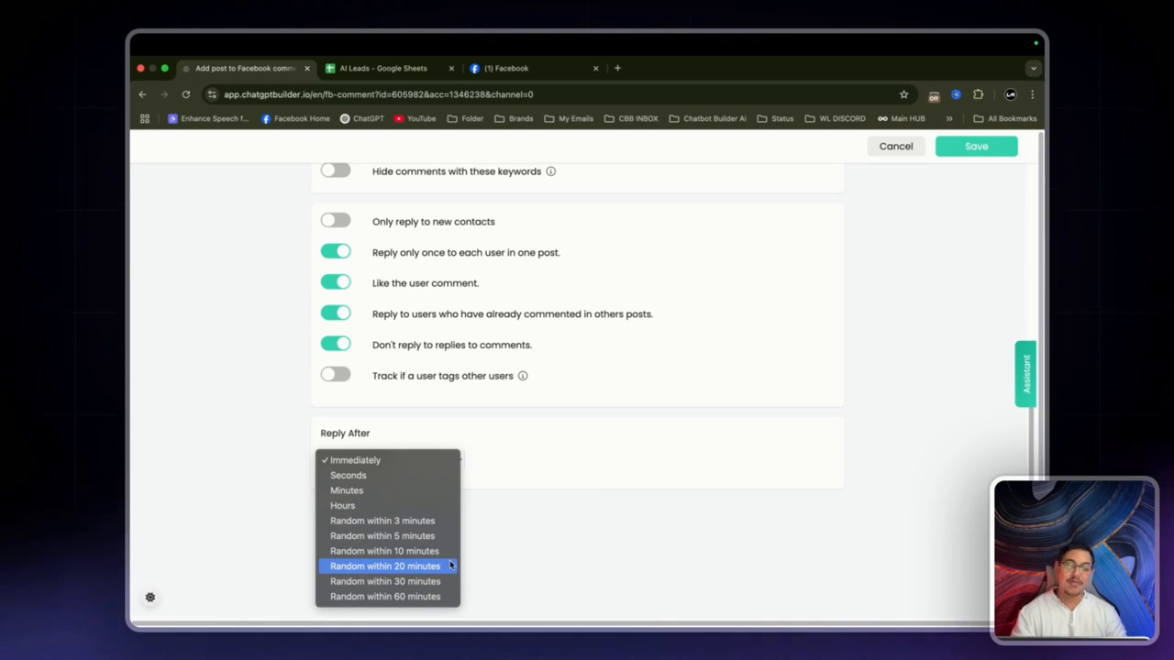
pyautogui.click(721, 499)
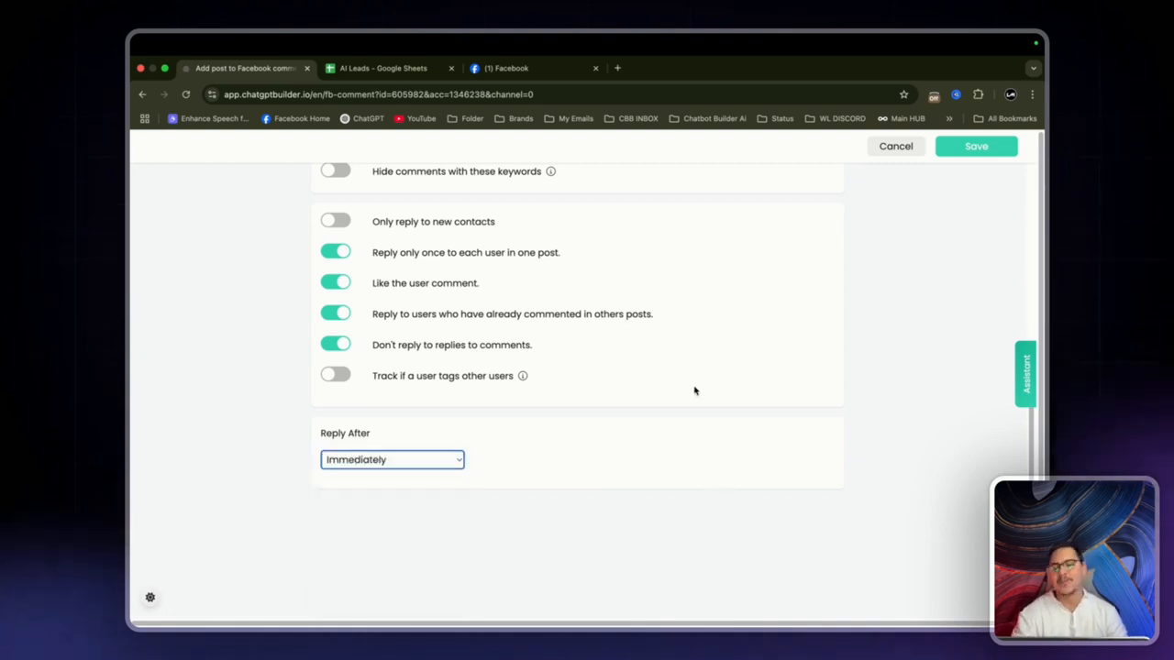
# Step: Save the automation and switch the Comment Leads automation on
pyautogui.scroll(10, 804, 299)
pyautogui.scroll(-1, 804, 299)
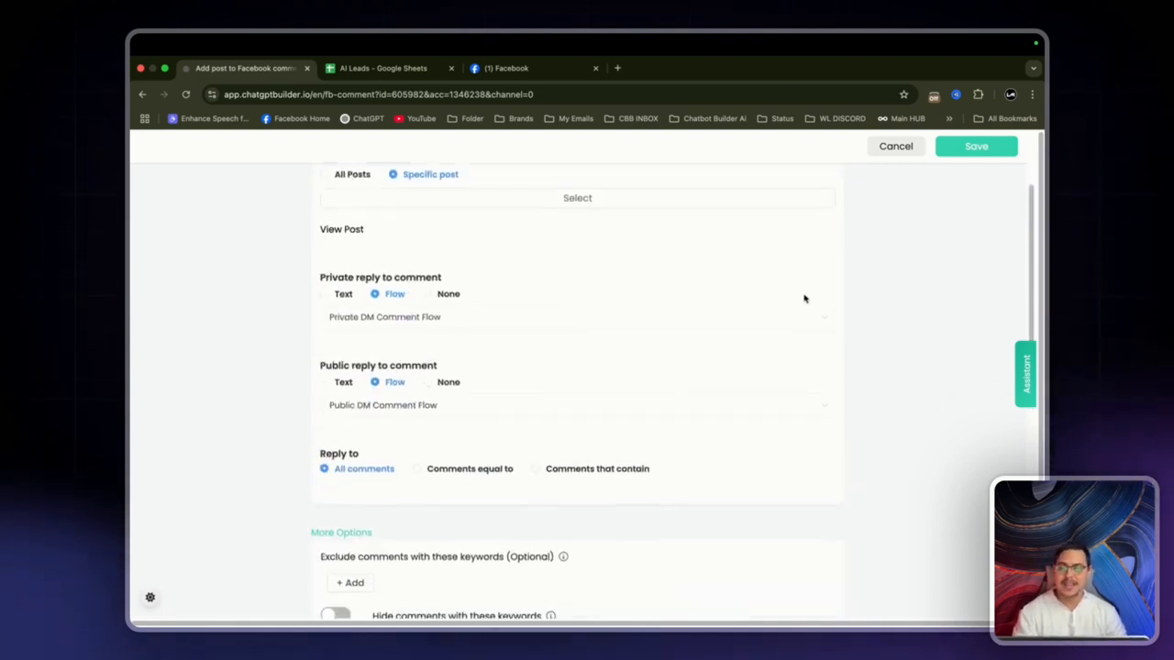
pyautogui.click(974, 152)
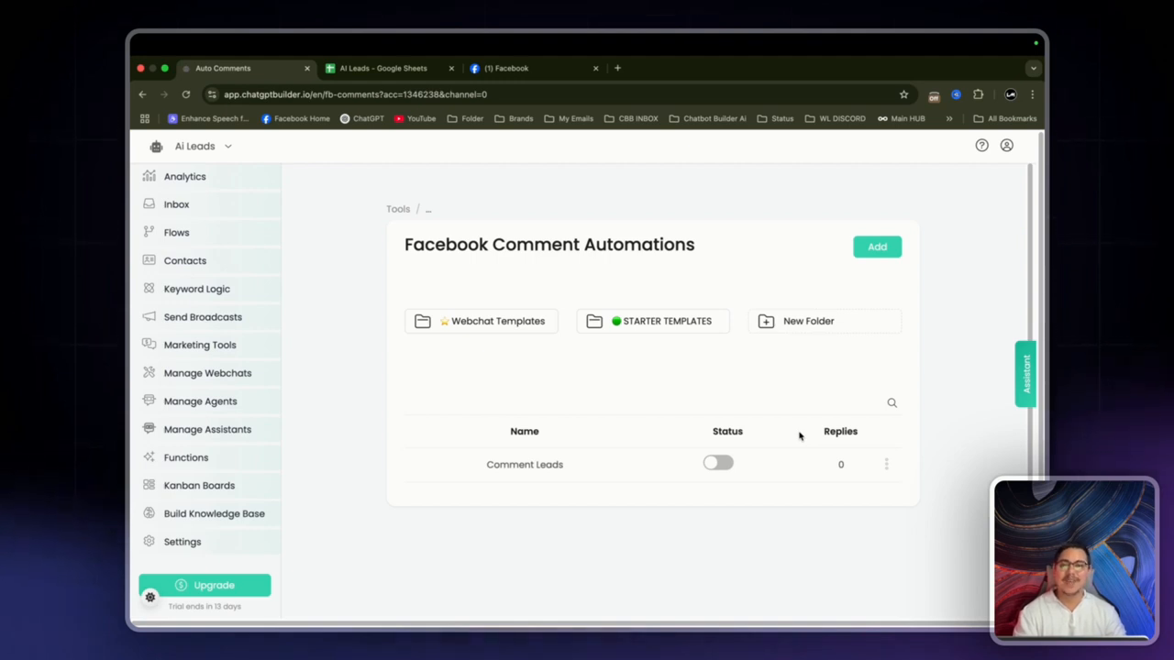
pyautogui.click(720, 464)
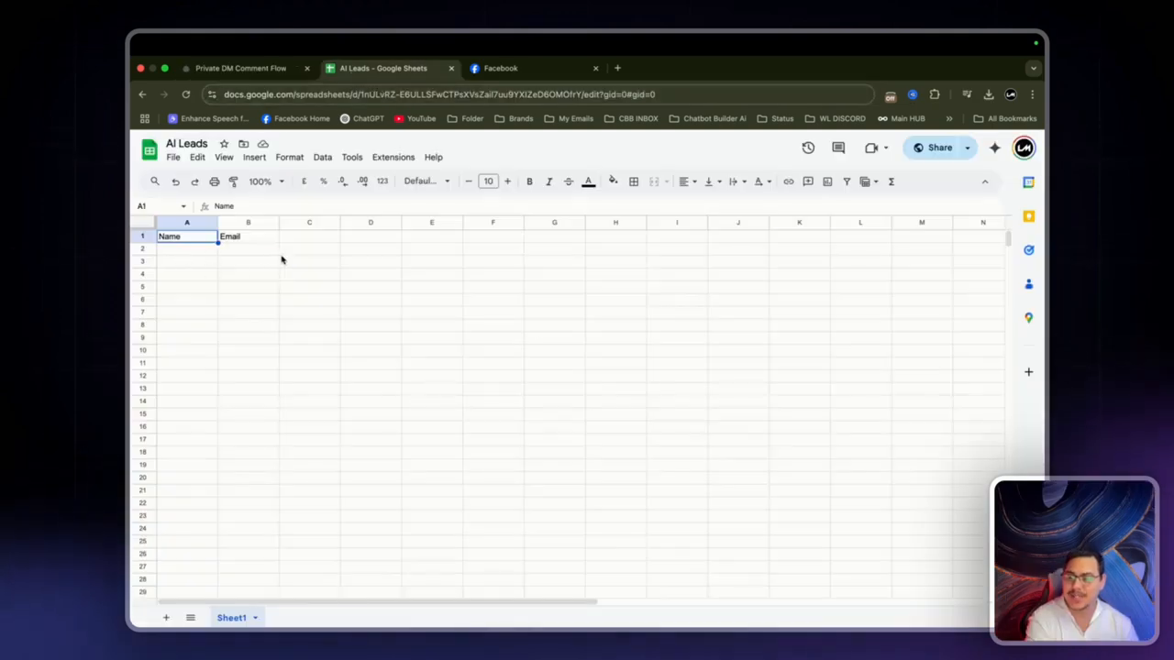
# Step: Comment 'Yea im down for this' on The local news' TAKE ACTION post on Facebook
pyautogui.click(517, 70)
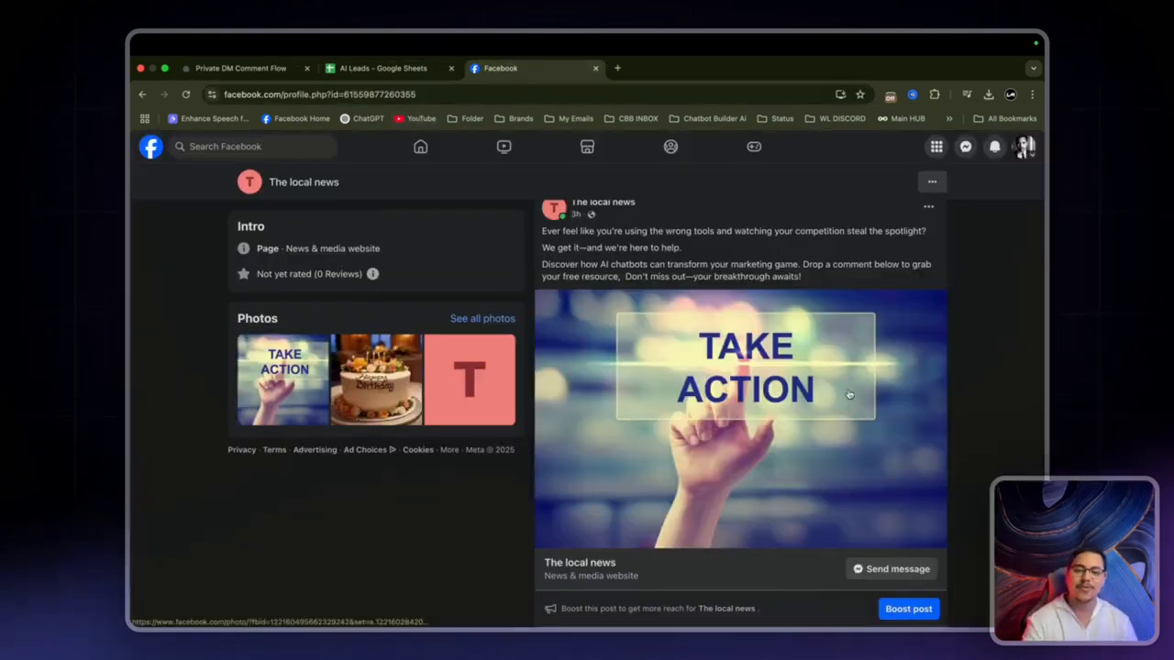
pyautogui.scroll(-2, 825, 413)
pyautogui.click(733, 541)
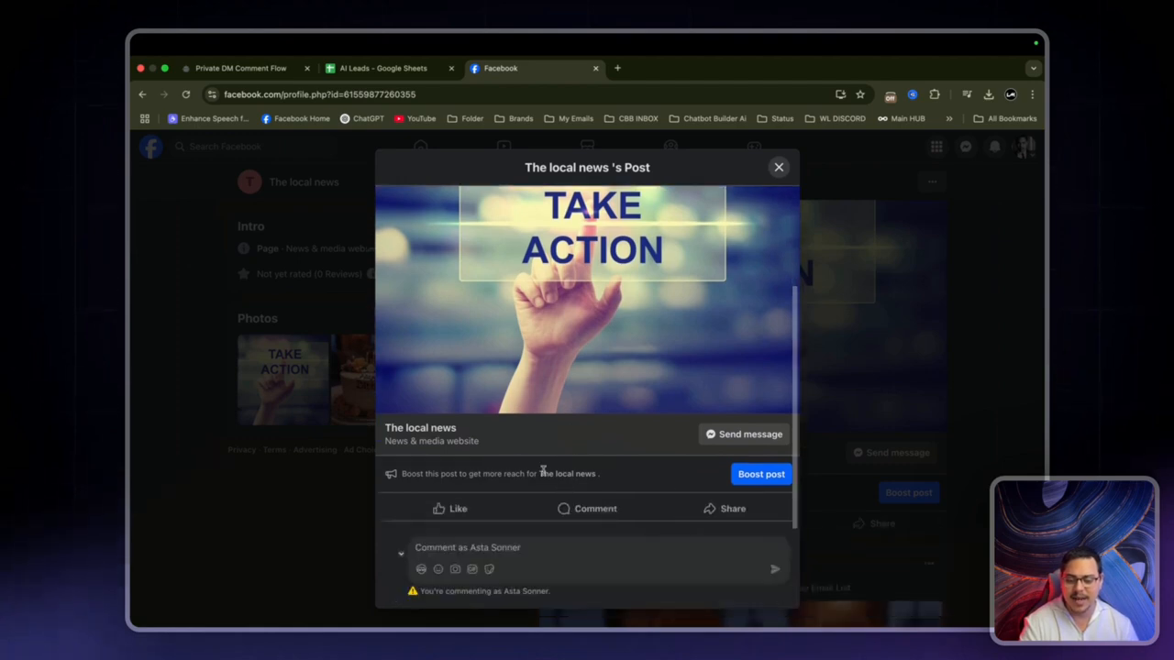
pyautogui.click(468, 547)
pyautogui.write('Yea im dow')
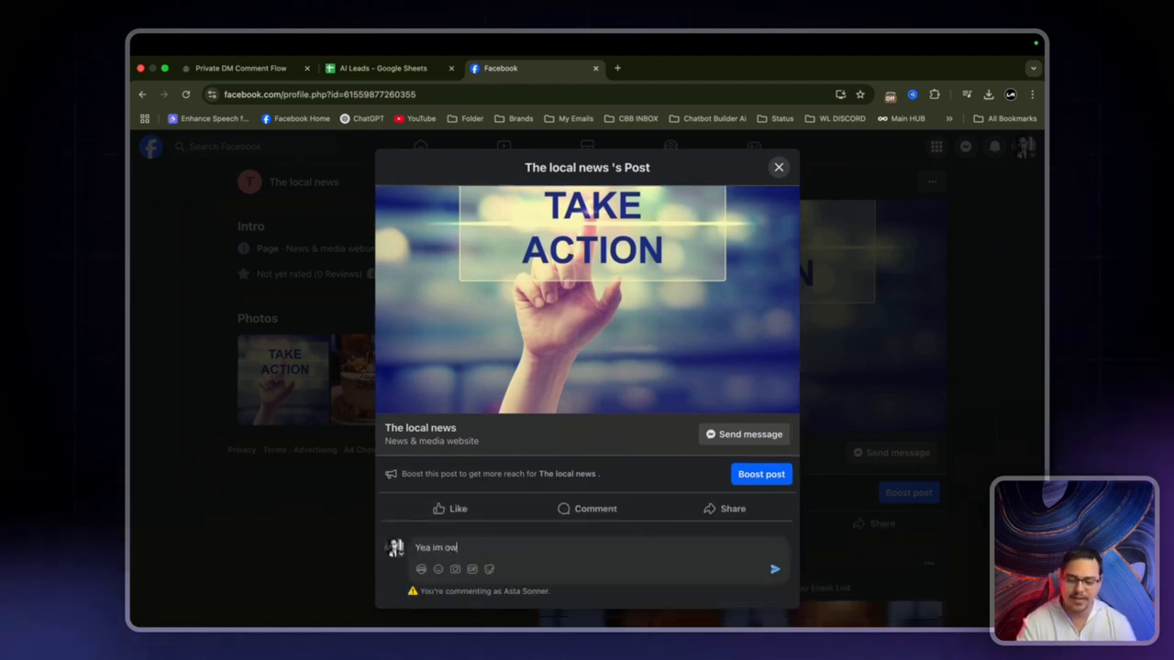
pyautogui.write('n for this')
pyautogui.press('Return')
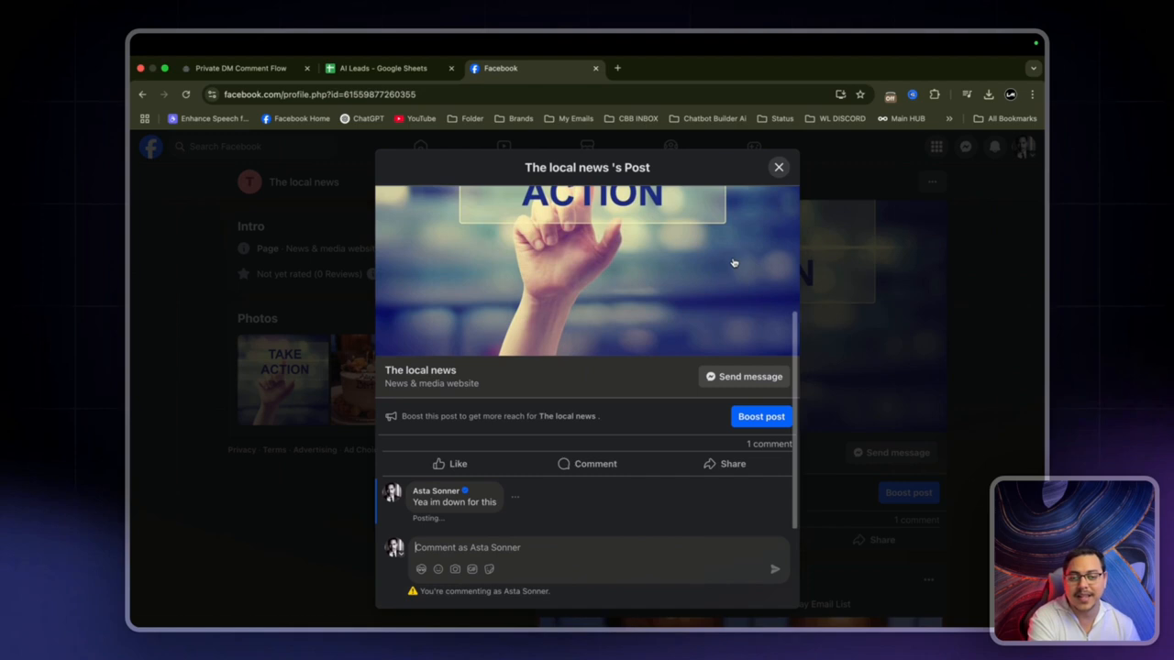
pyautogui.click(777, 168)
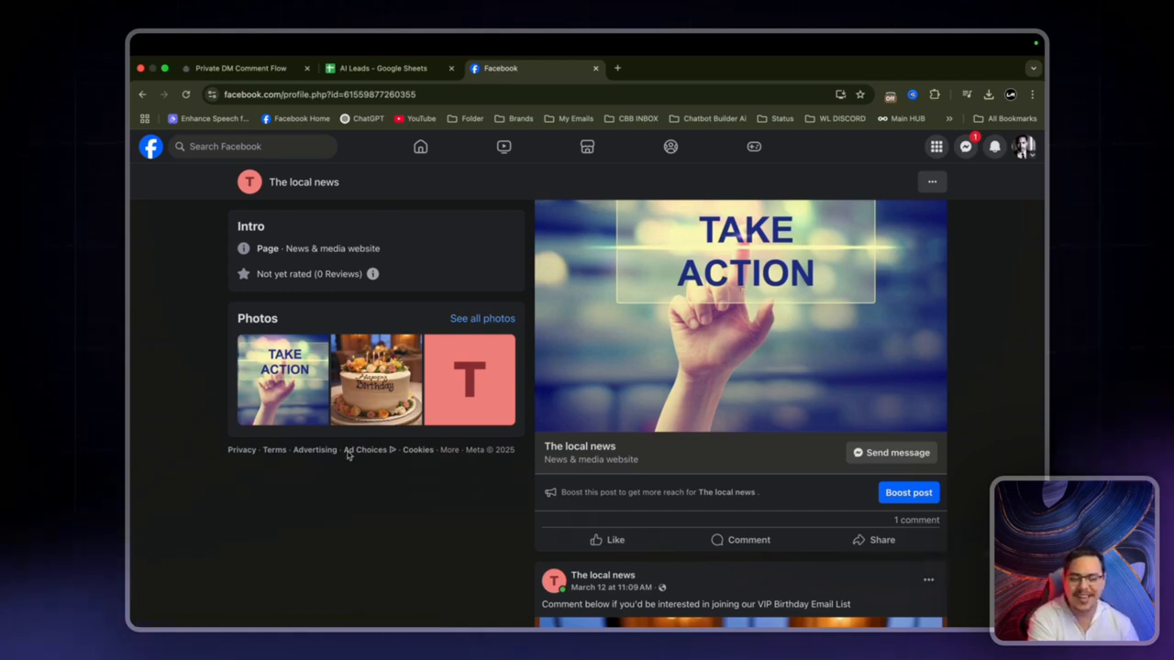
# Step: Reload, opt in to the VIP EMAIL LIST in Messenger, and send a test first name and email
pyautogui.click(185, 96)
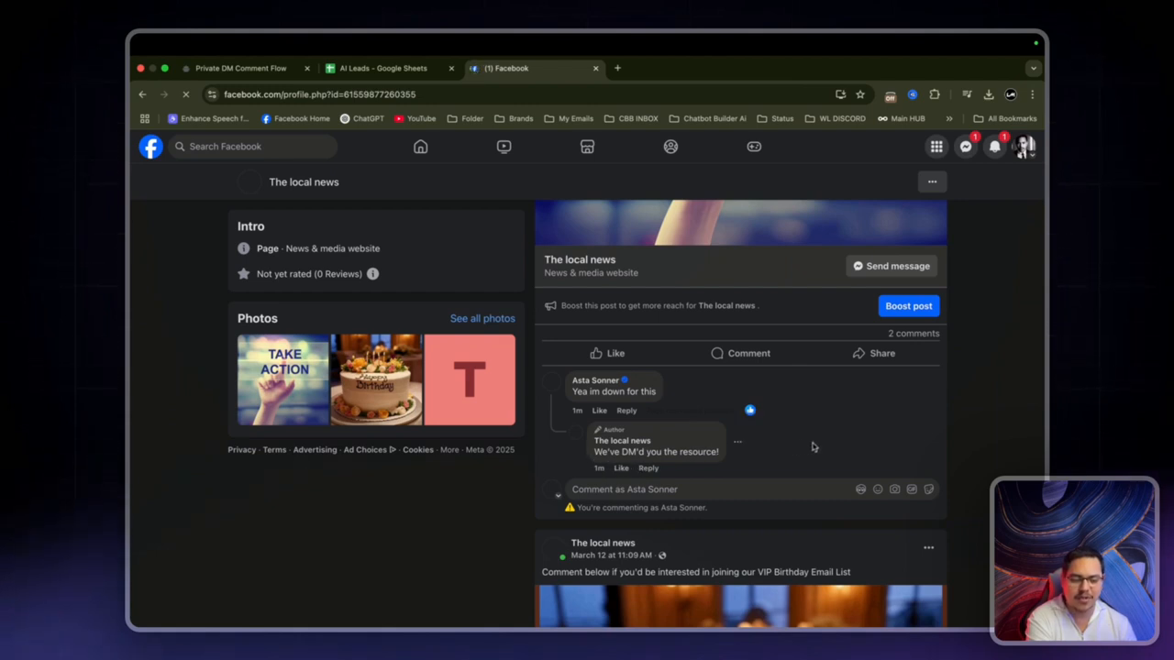
pyautogui.scroll(2, 863, 442)
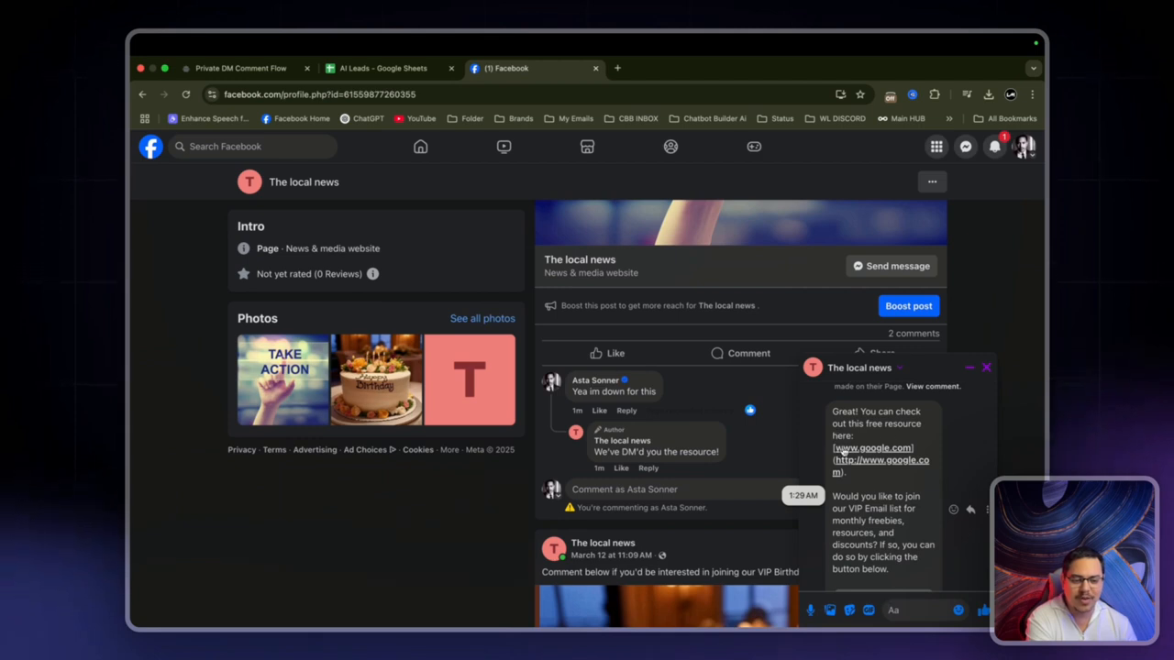
pyautogui.scroll(-1, 867, 457)
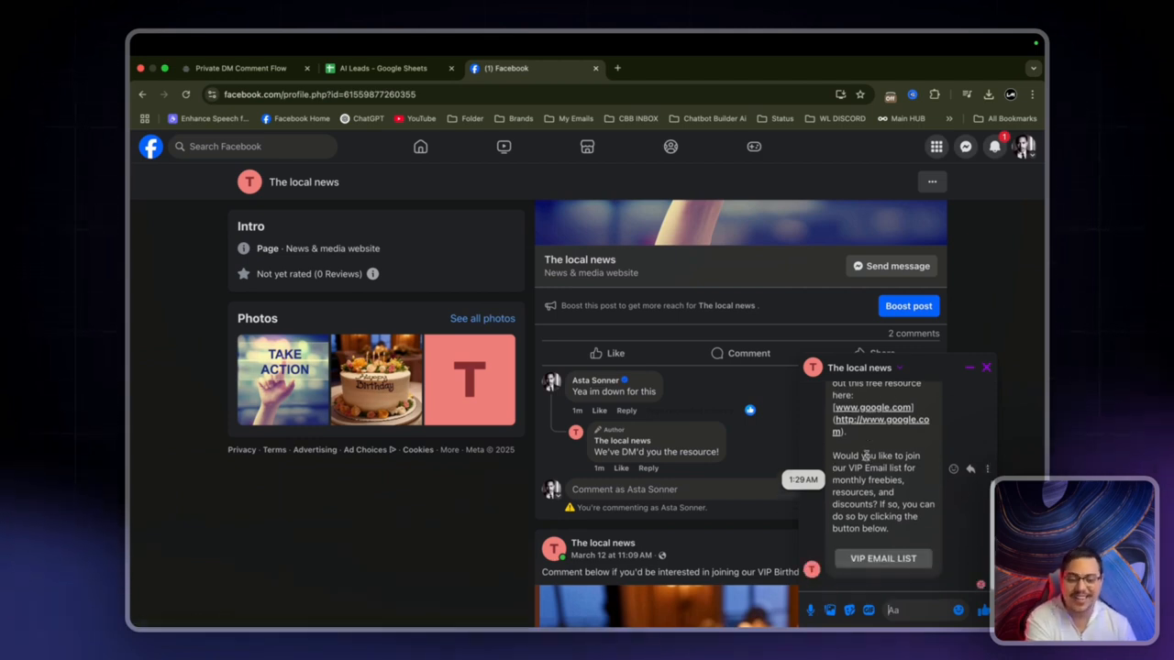
pyautogui.scroll(1, 875, 455)
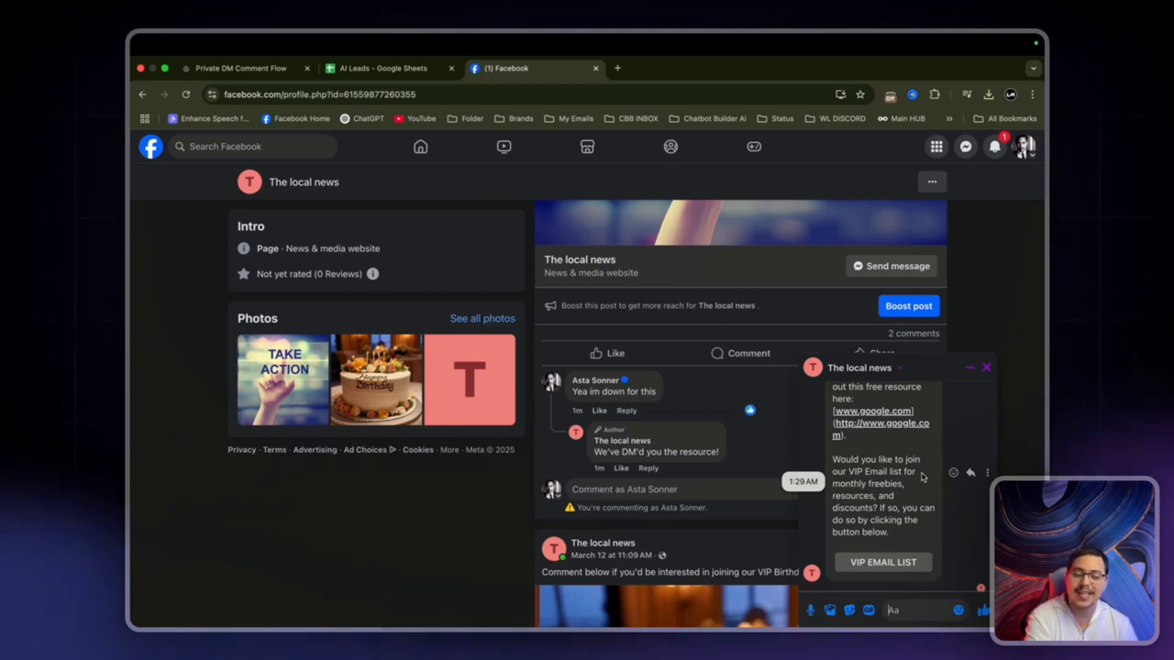
pyautogui.click(908, 567)
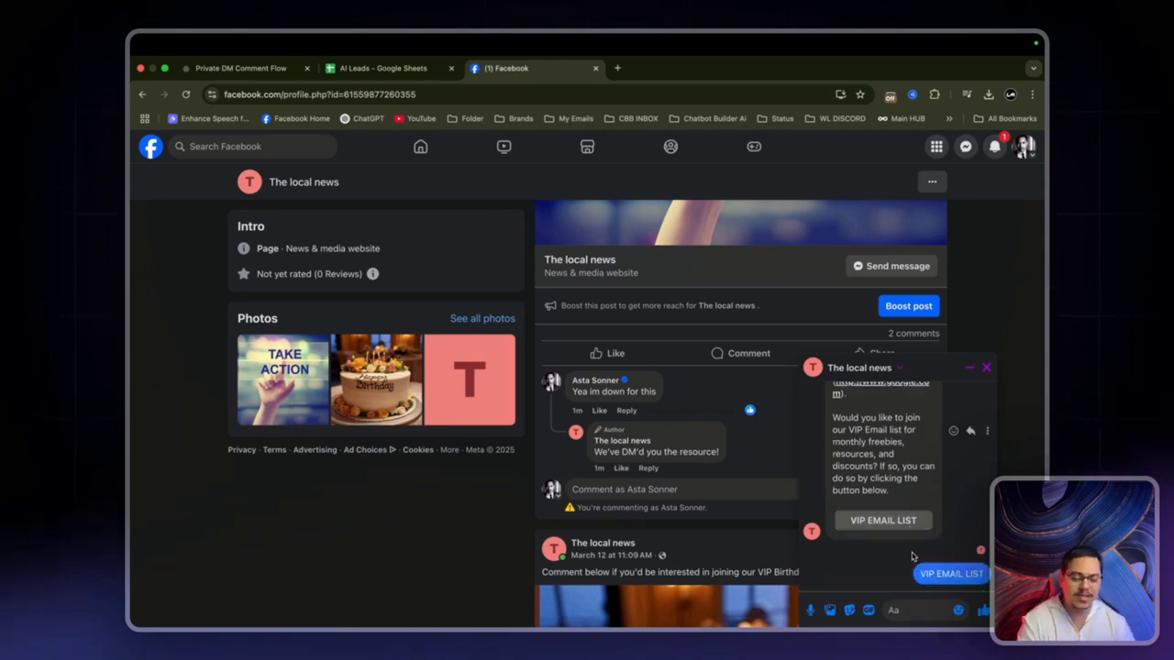
pyautogui.click(905, 610)
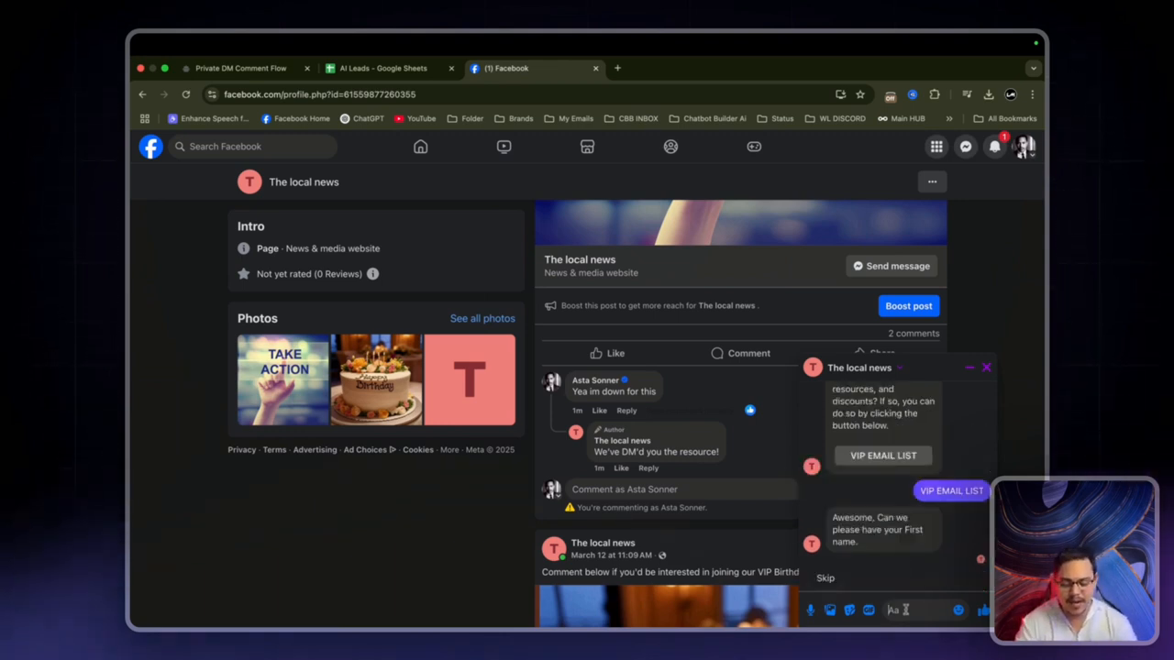
pyautogui.write('Asta')
pyautogui.press('Return')
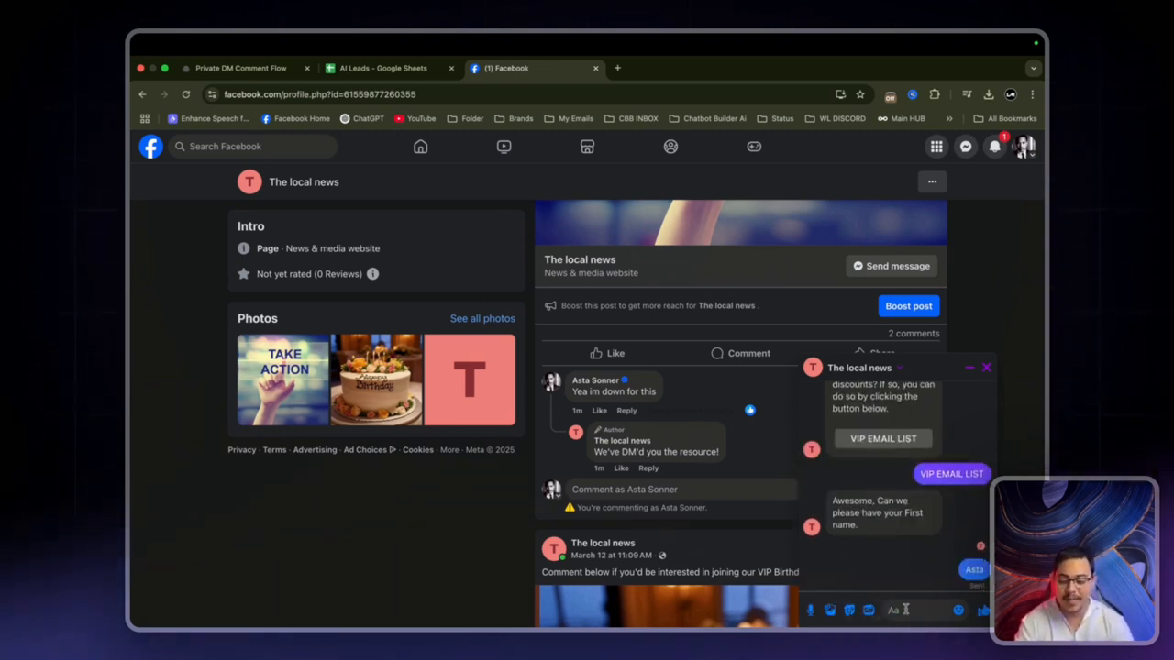
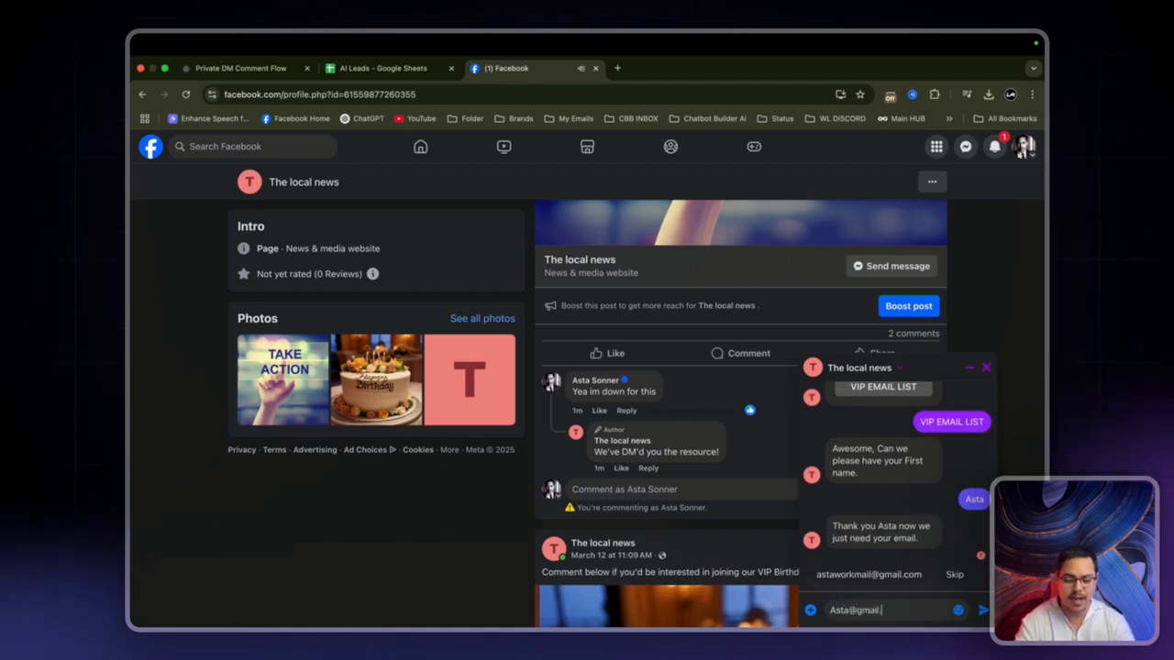
pyautogui.press('Return')
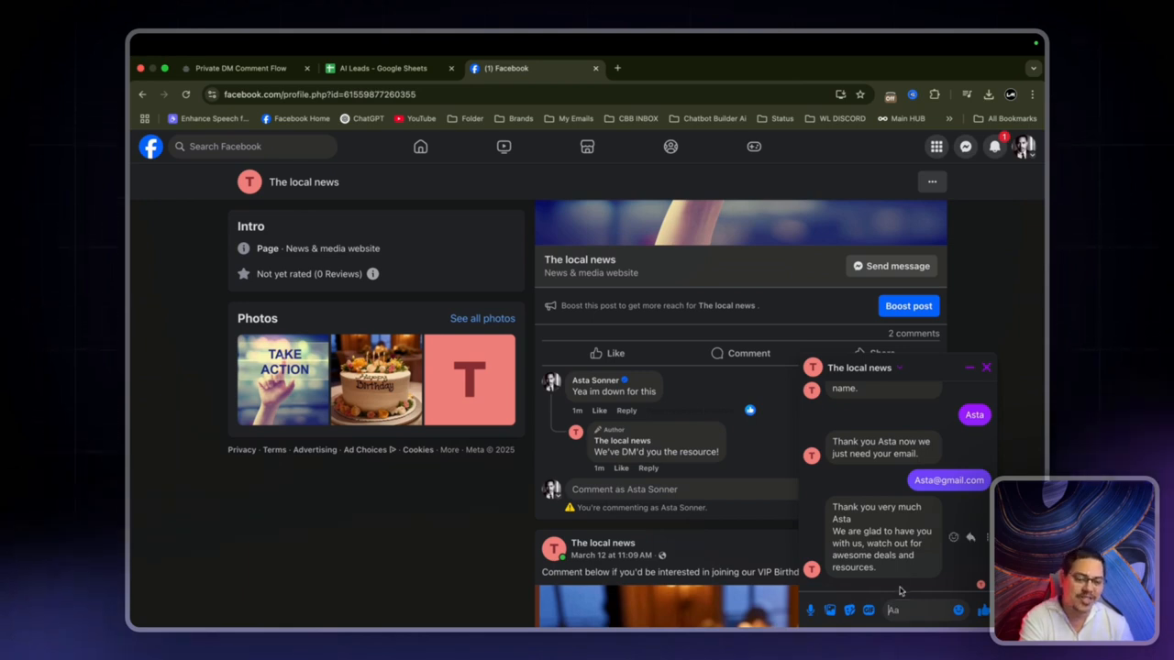
# Step: Check that the test first name and email appear in row 2 of the AI Leads sheet
pyautogui.click(375, 73)
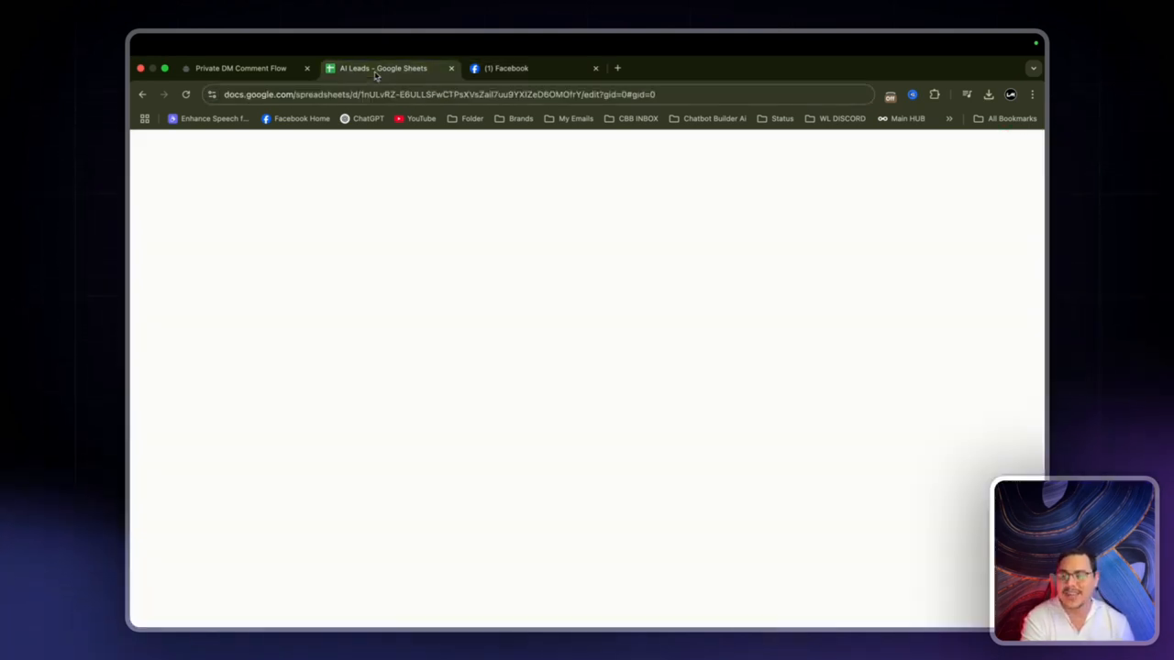
pyautogui.click(186, 250)
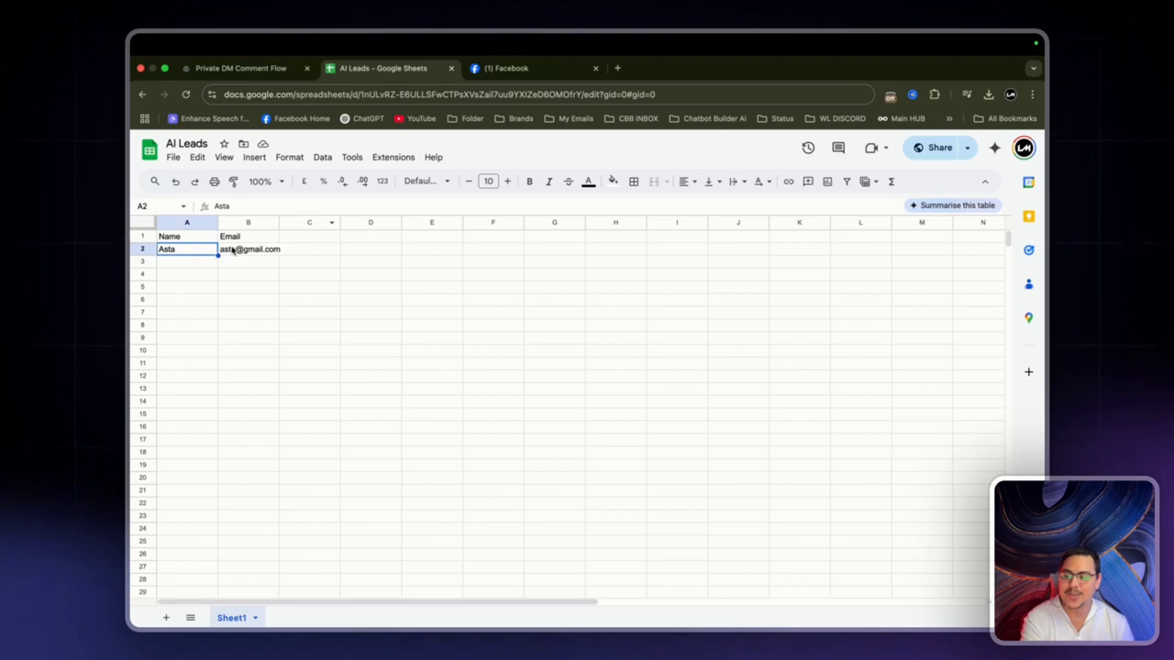
pyautogui.click(233, 249)
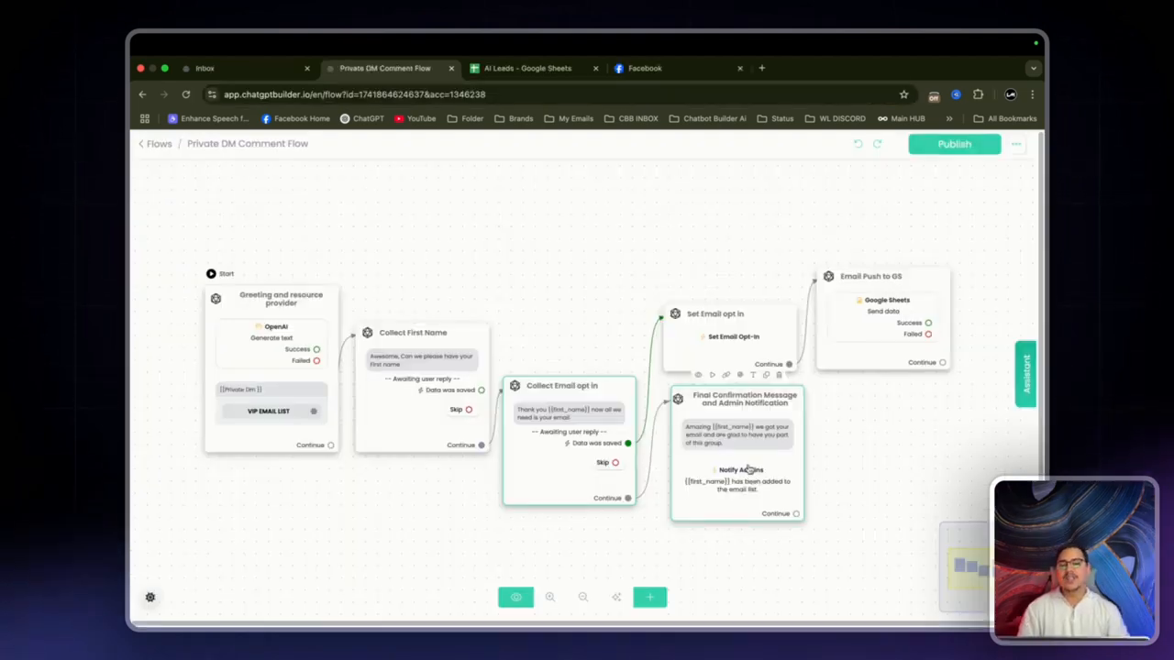